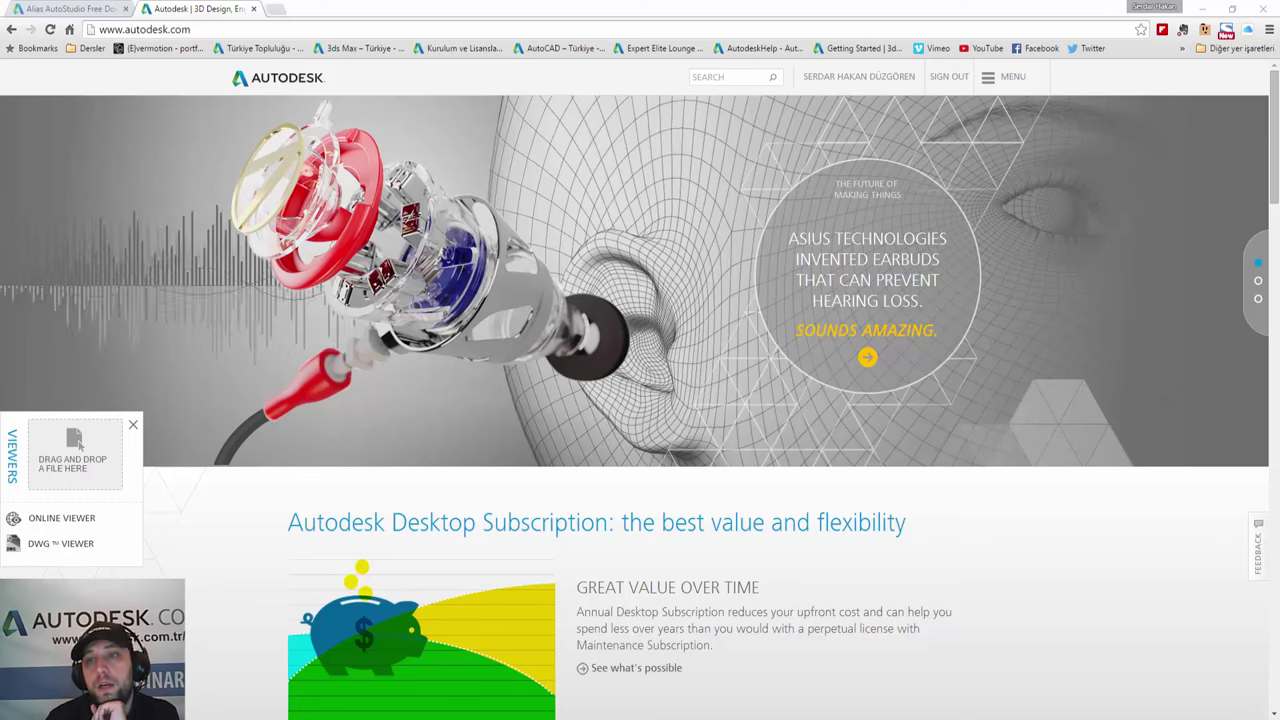
# Open the signed-in user's Autodesk Account profile page from the user-name menu
pyautogui.click(886, 80)
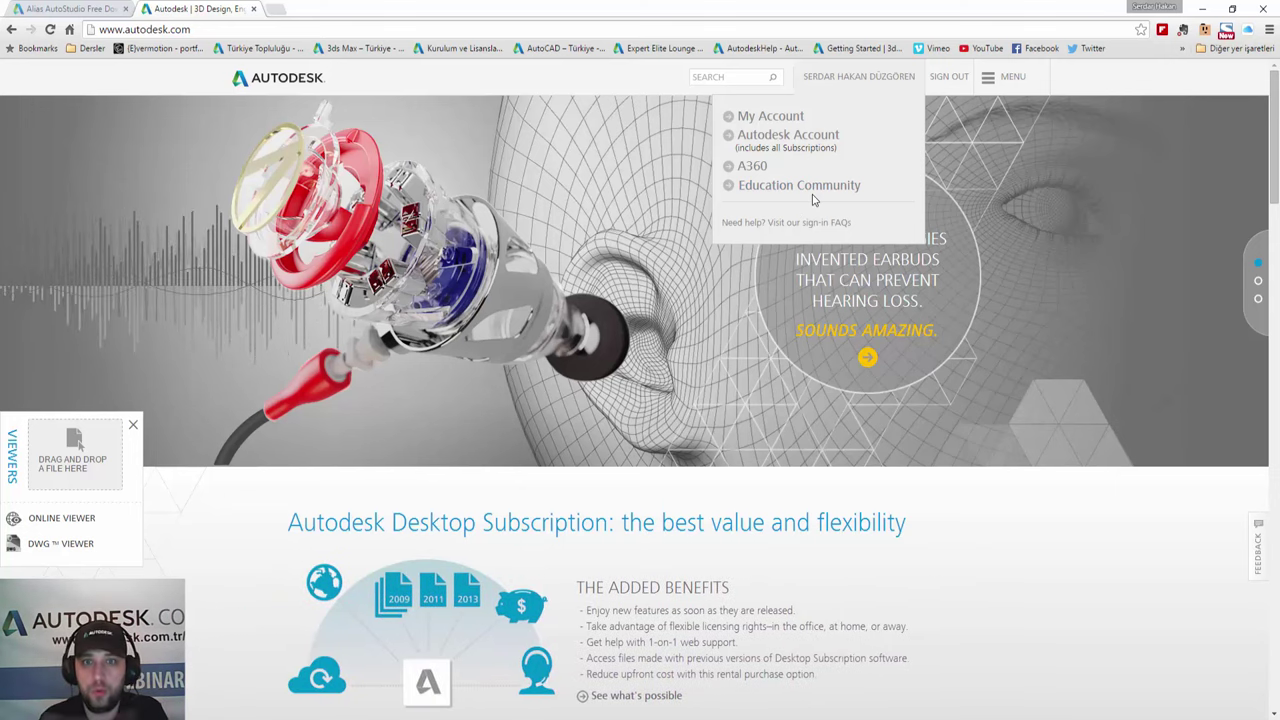
pyautogui.click(790, 126)
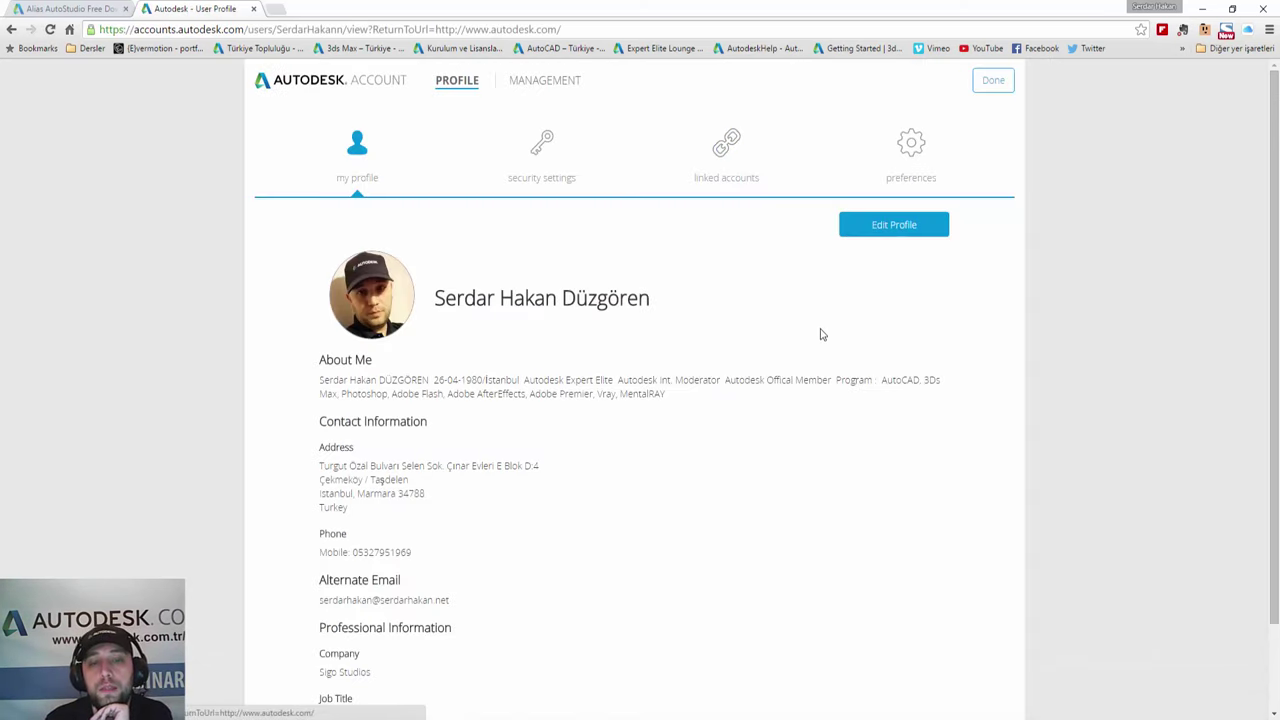
# Review the profile details, then go to the MANAGEMENT section
pyautogui.scroll(-2, 645, 350)
pyautogui.scroll(2, 643, 341)
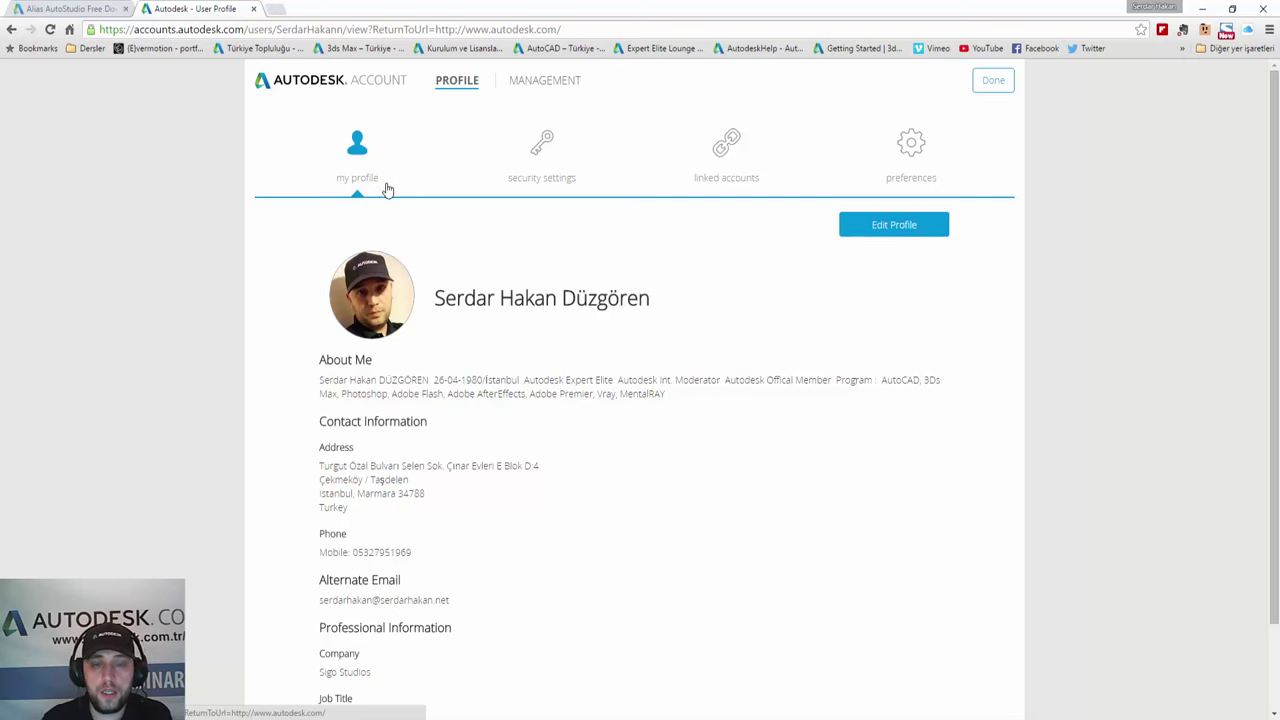
pyautogui.scroll(-2, 500, 412)
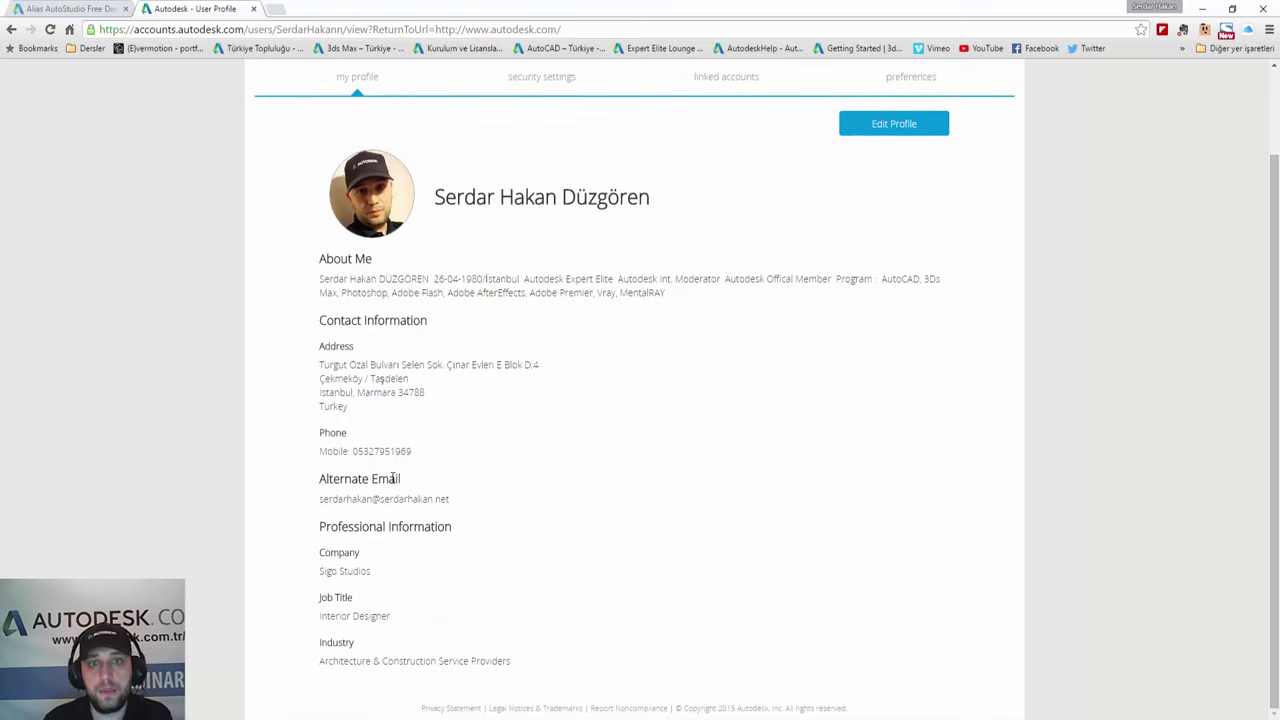
pyautogui.scroll(2, 425, 473)
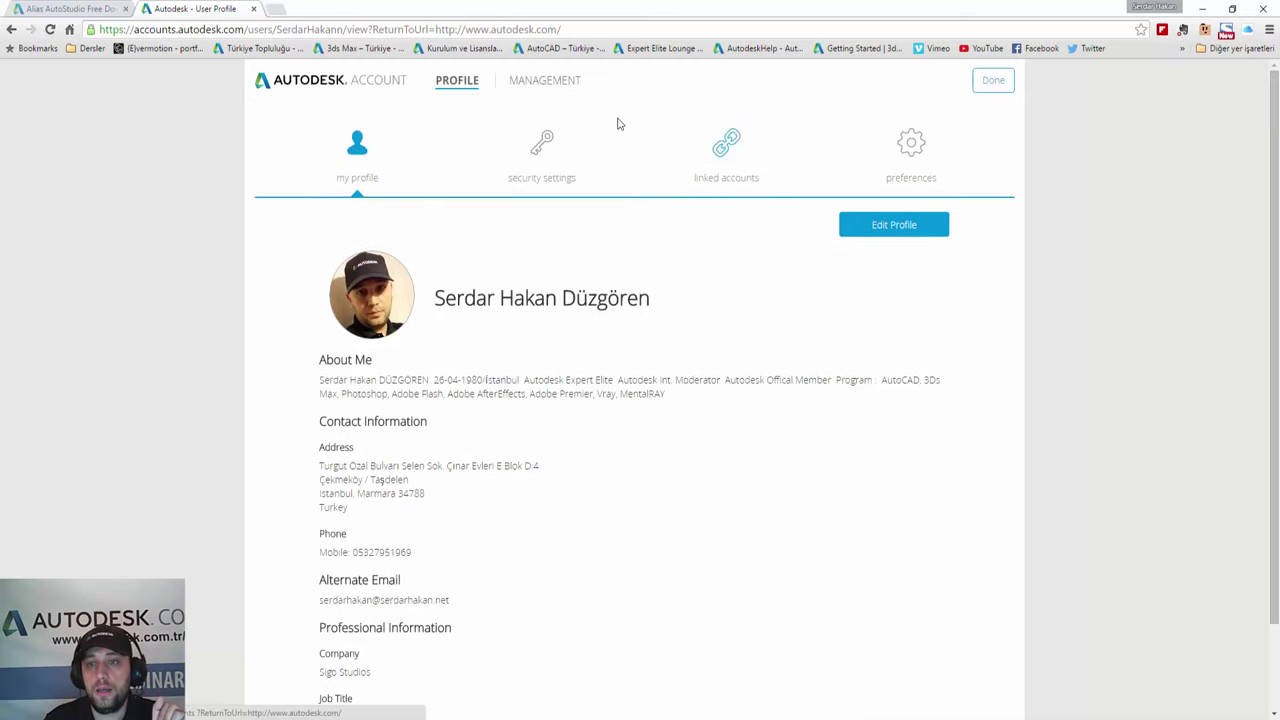
pyautogui.click(548, 90)
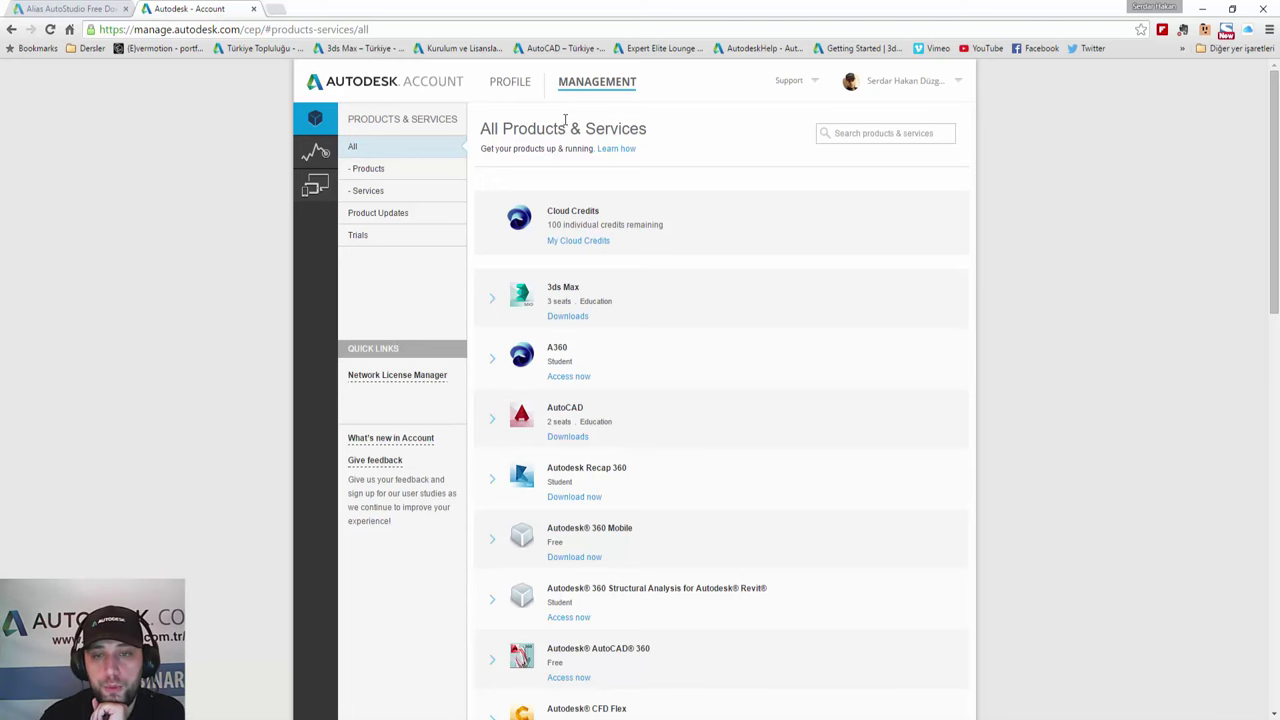
# Browse All Products & Services from Cloud Credits down to Showcase, Softimage and Storage, then return to the top
pyautogui.scroll(-1, 703, 302)
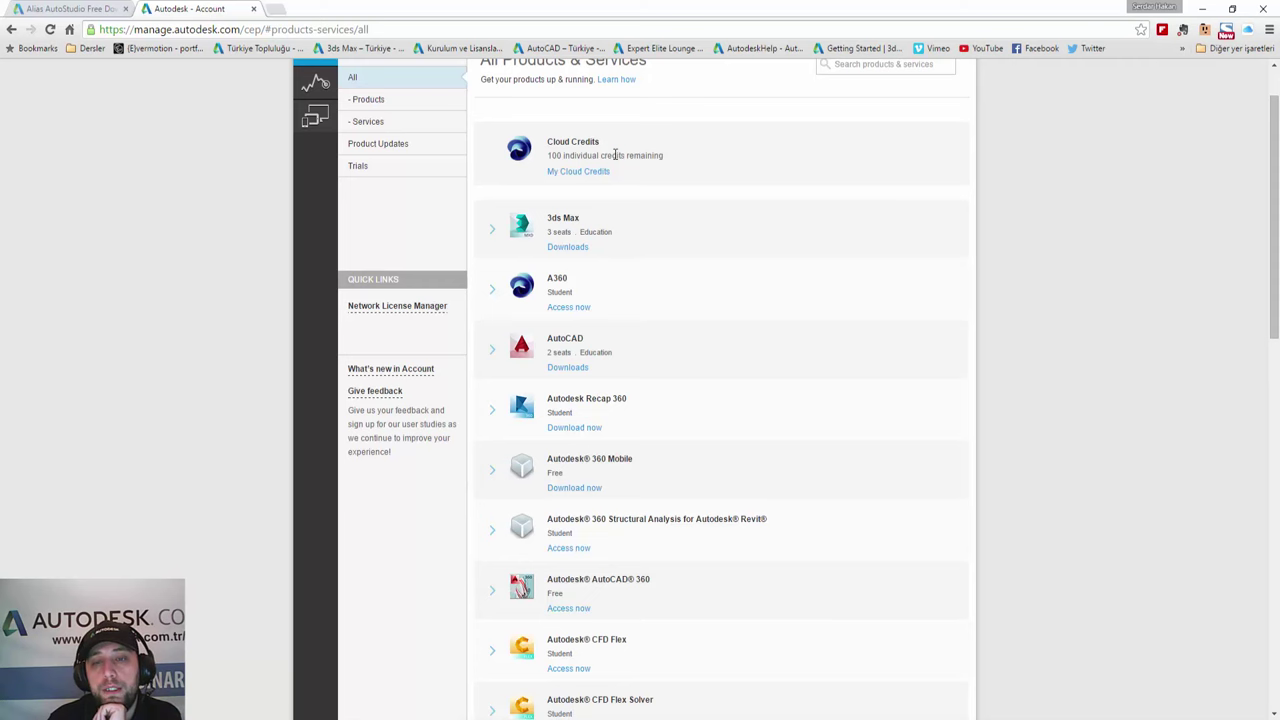
pyautogui.scroll(-1, 684, 364)
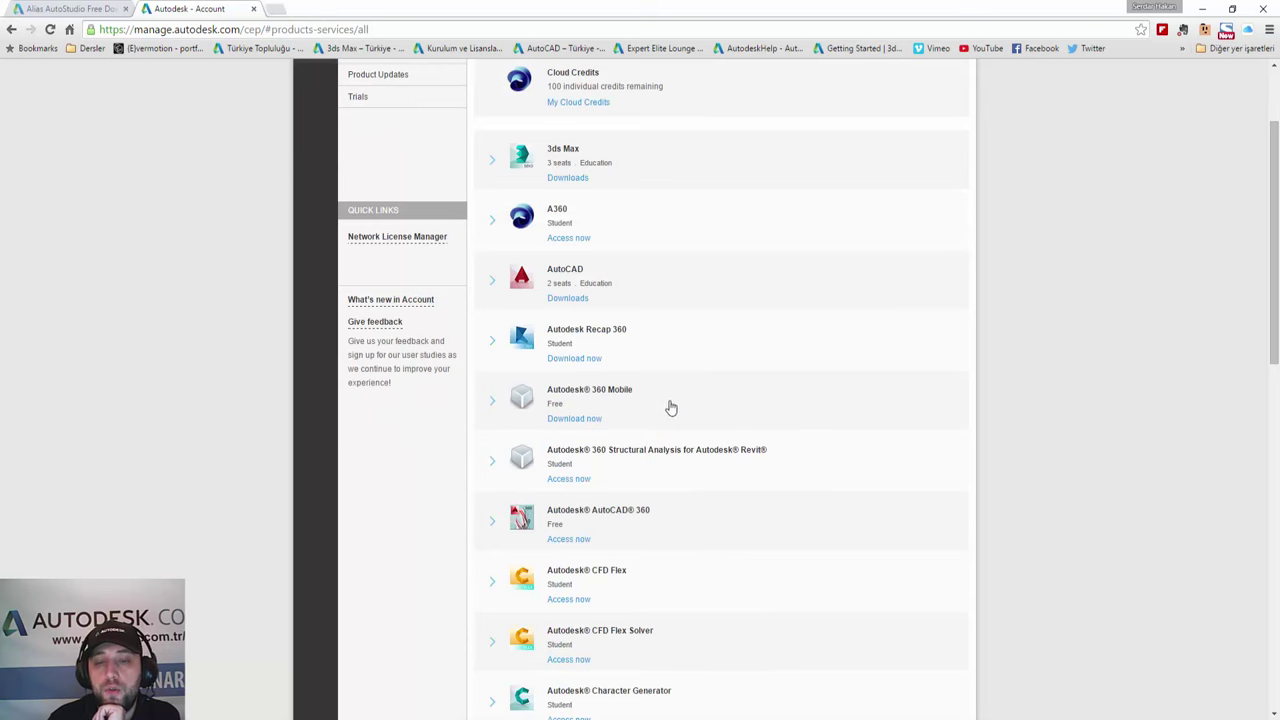
pyautogui.scroll(-1, 664, 404)
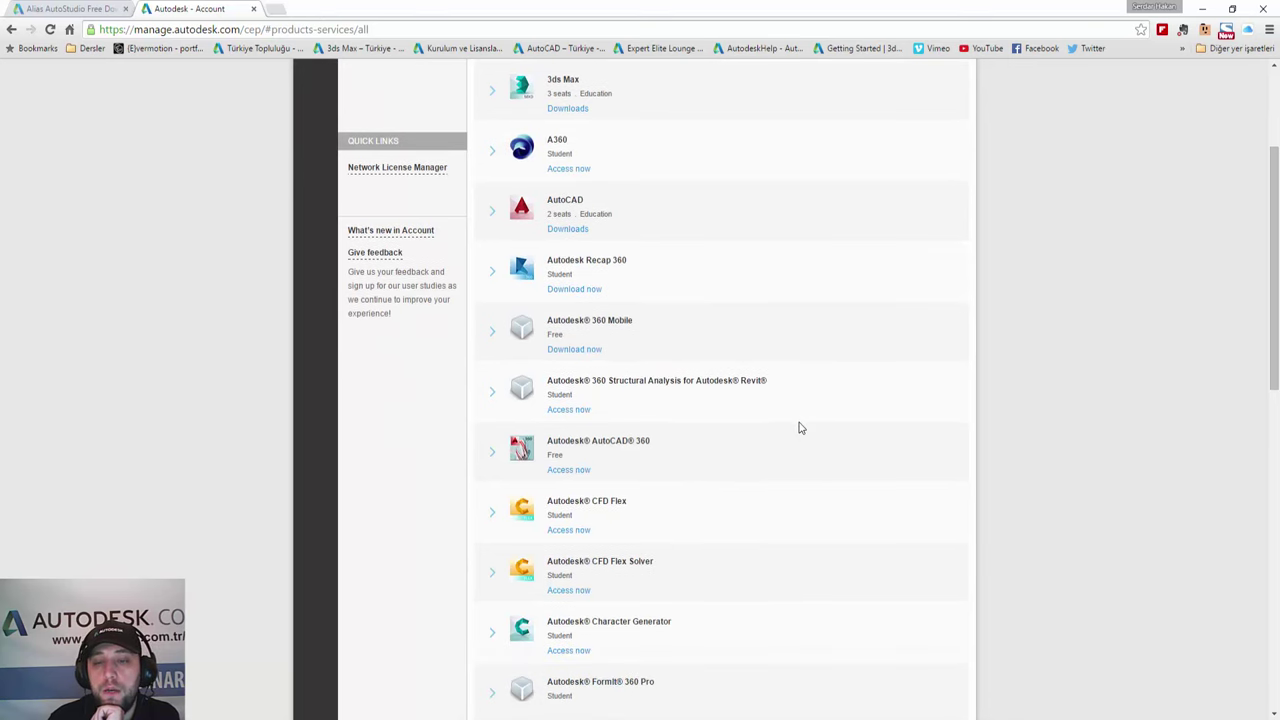
pyautogui.scroll(-1, 800, 427)
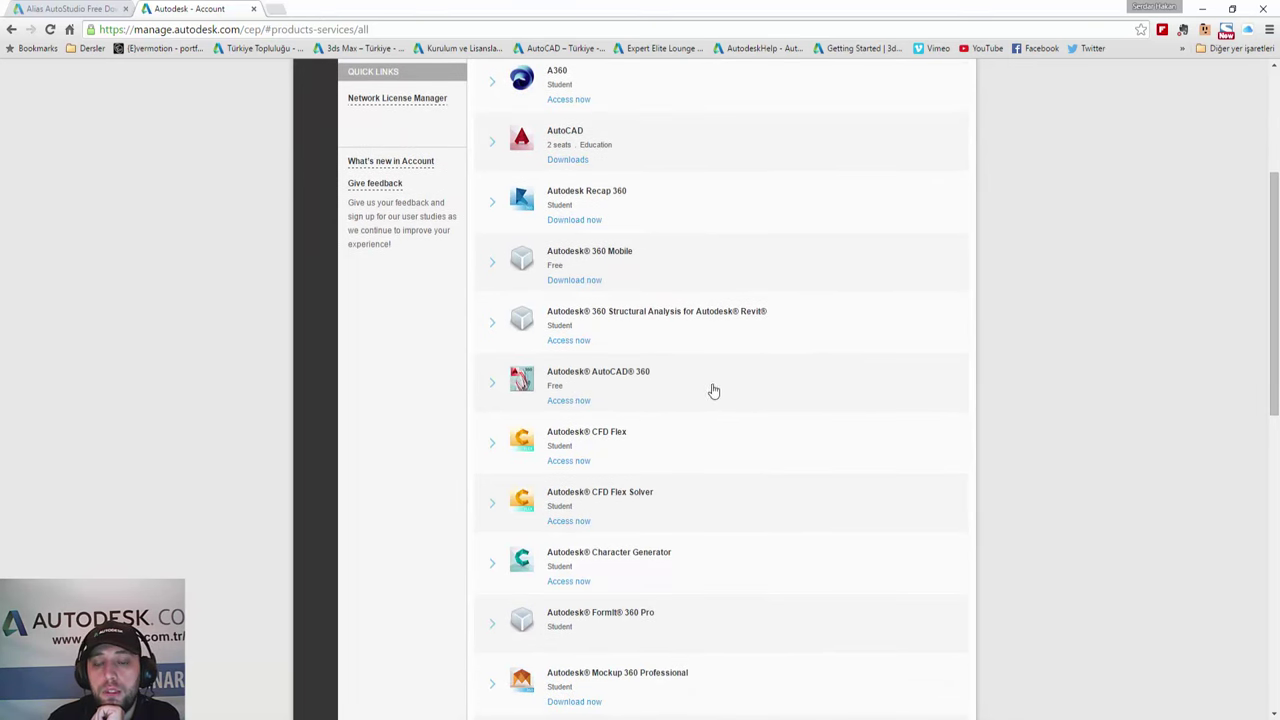
pyautogui.scroll(-1, 803, 389)
pyautogui.scroll(-1, 803, 389)
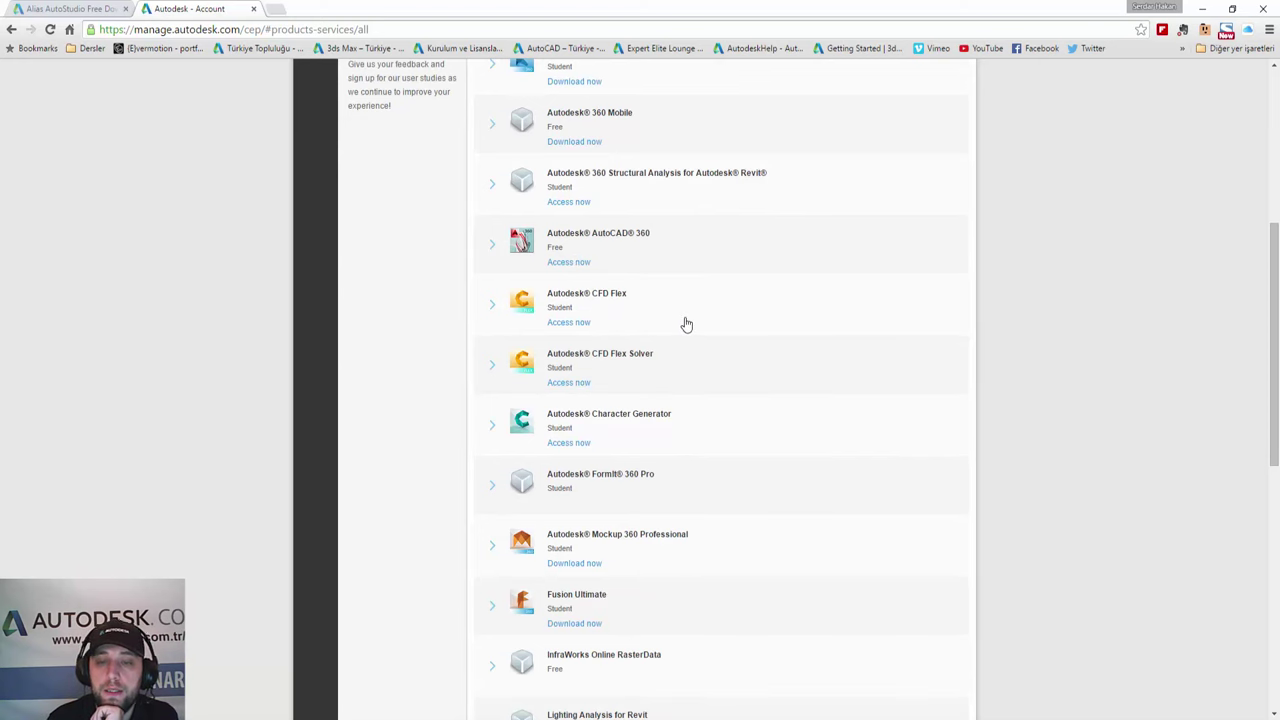
pyautogui.scroll(-2, 684, 323)
pyautogui.scroll(-2, 686, 324)
pyautogui.scroll(-2, 686, 324)
pyautogui.scroll(-2, 686, 324)
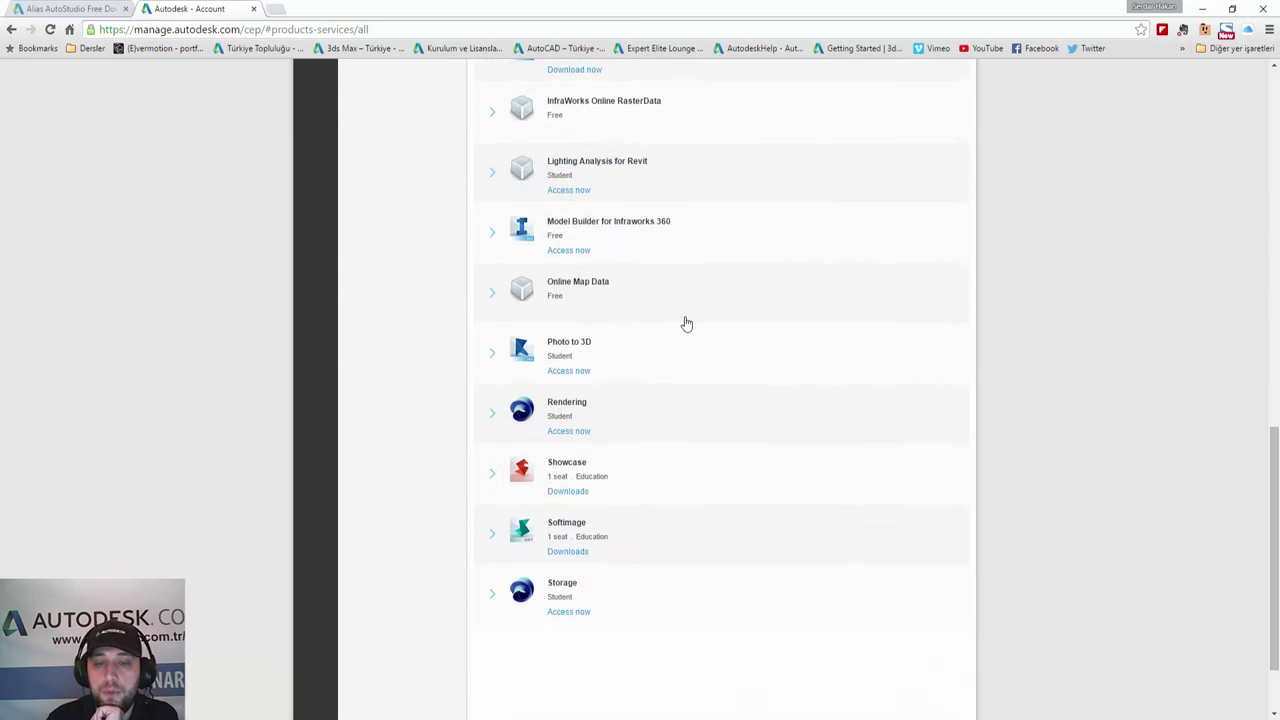
pyautogui.scroll(-2, 686, 324)
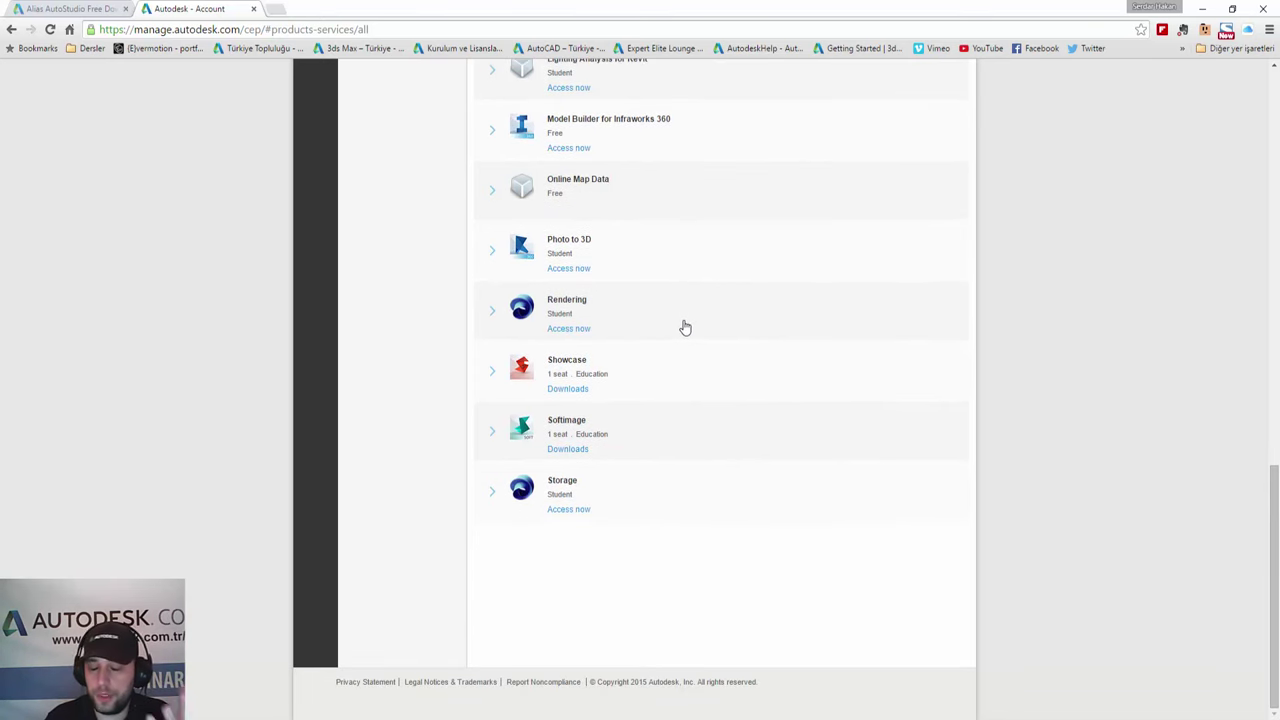
pyautogui.scroll(3, 683, 337)
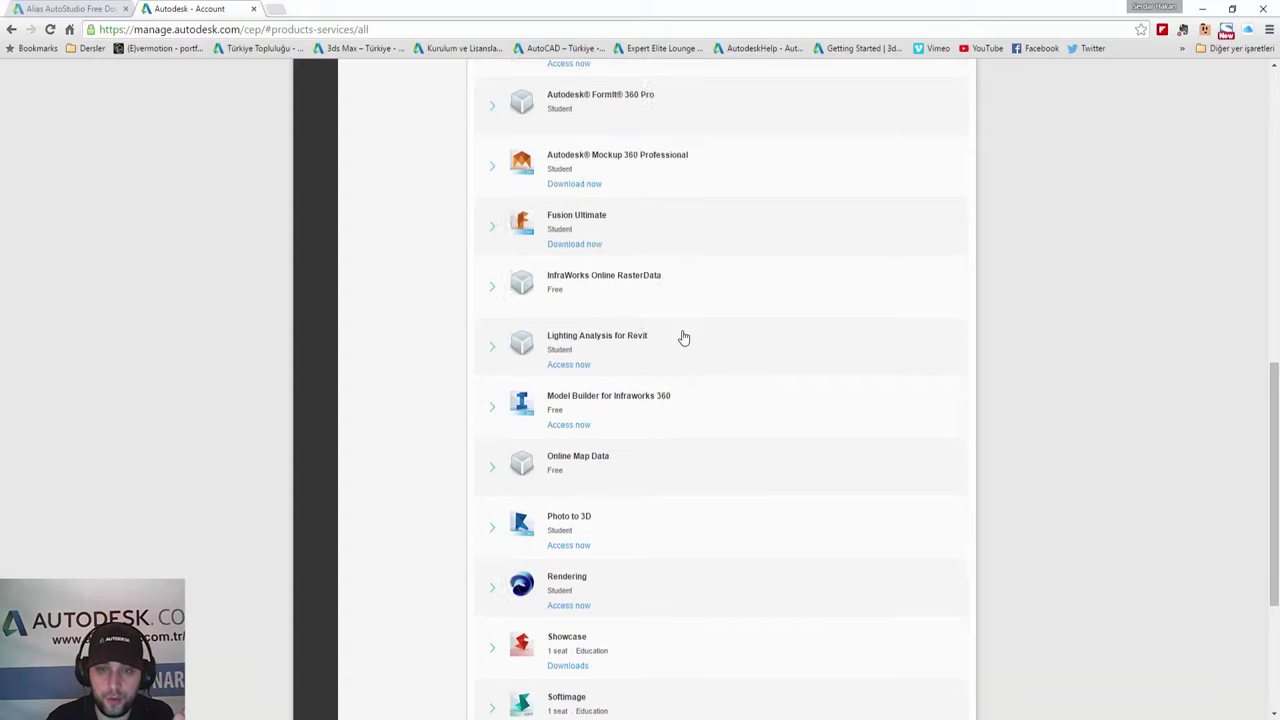
pyautogui.scroll(3, 683, 338)
pyautogui.scroll(5, 683, 337)
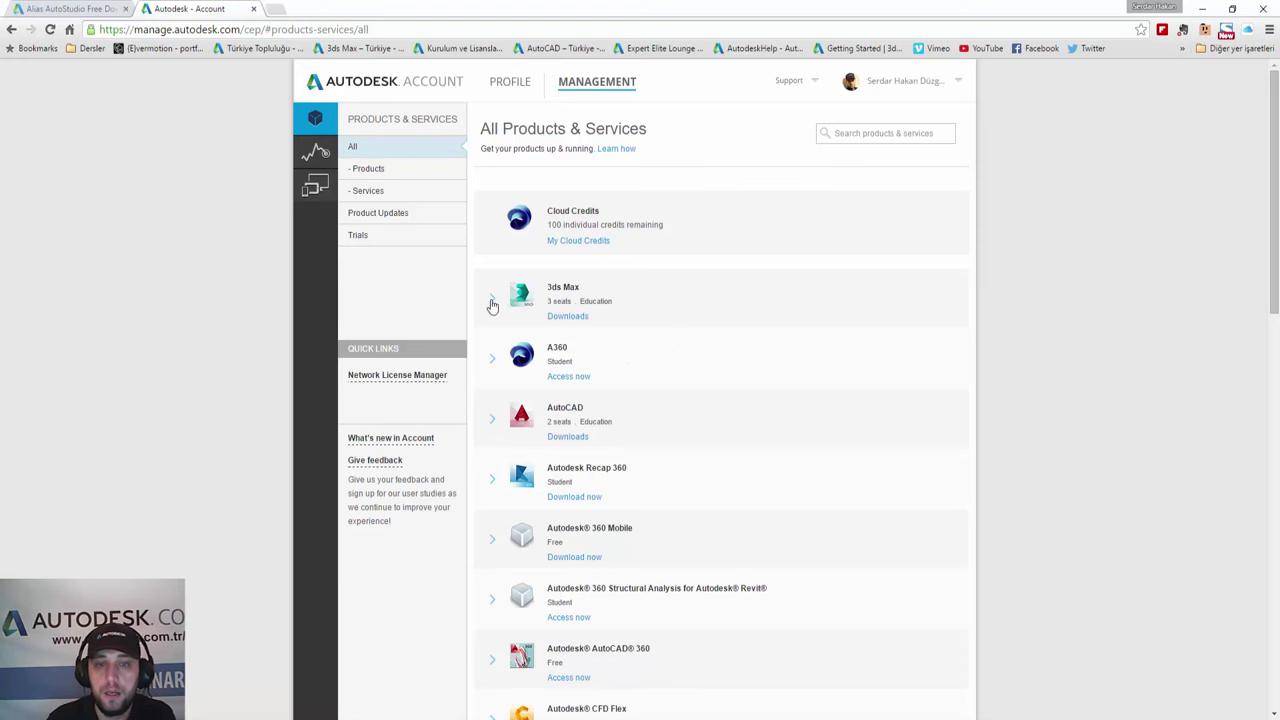
# Expand the 3ds Max row to reveal its versions and serial numbers
pyautogui.click(491, 302)
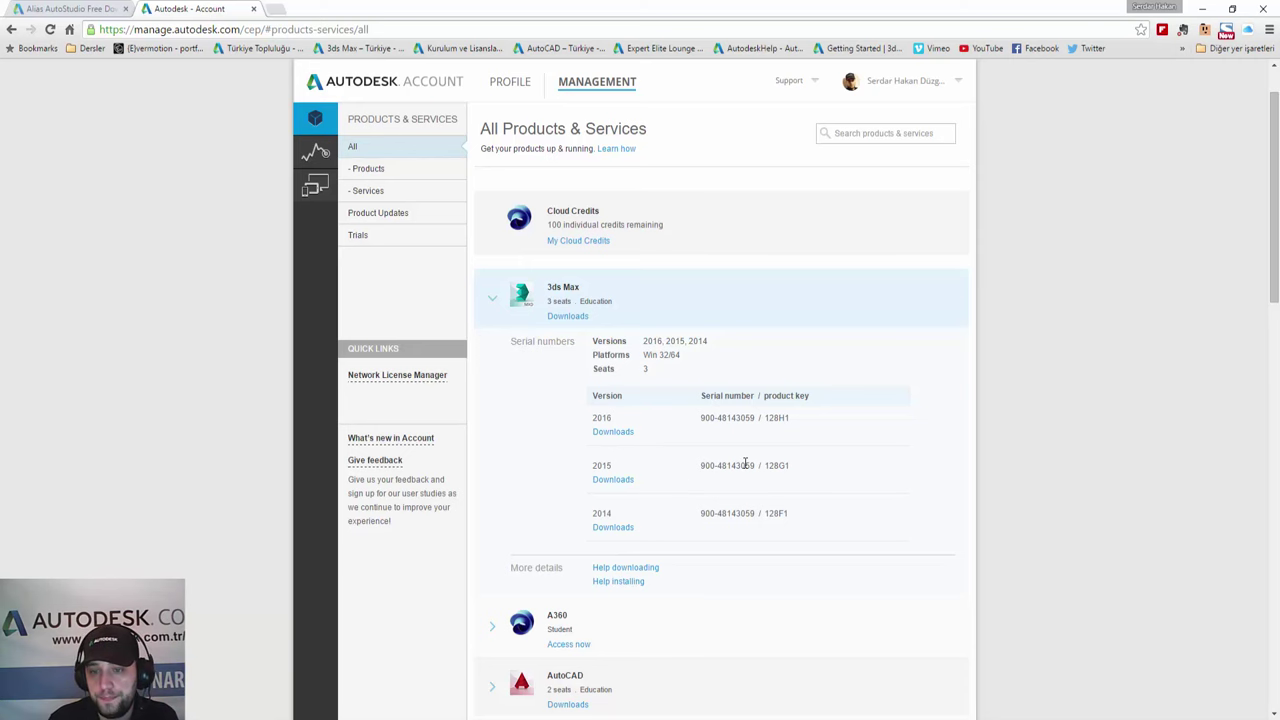
pyautogui.scroll(-2, 744, 469)
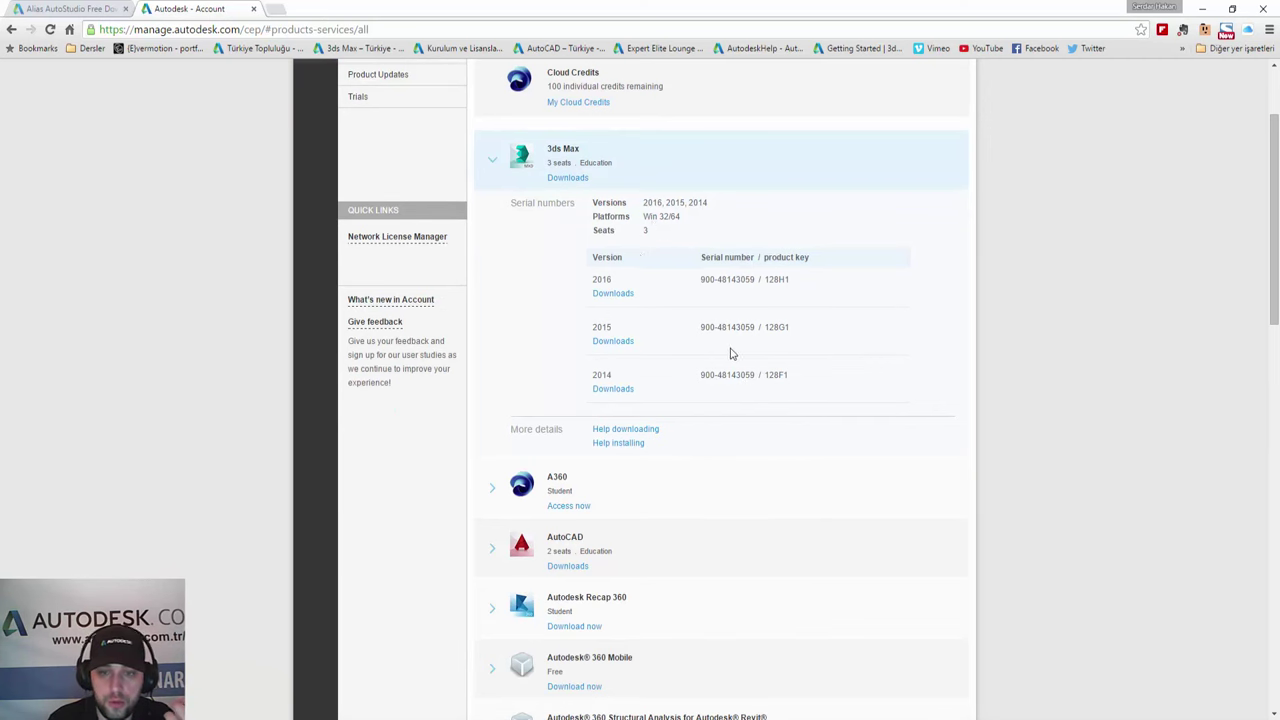
pyautogui.scroll(2, 426, 310)
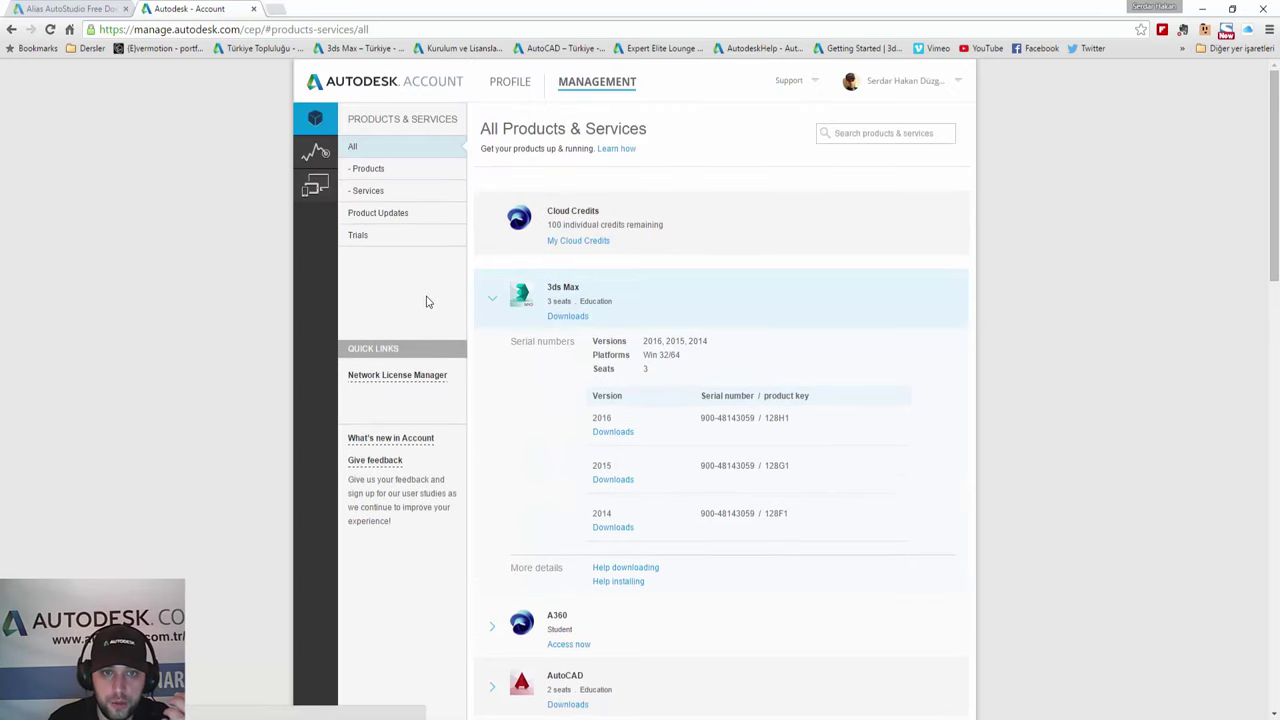
# Filter the list to Products, then to Services only, from A360 to Storage
pyautogui.click(391, 177)
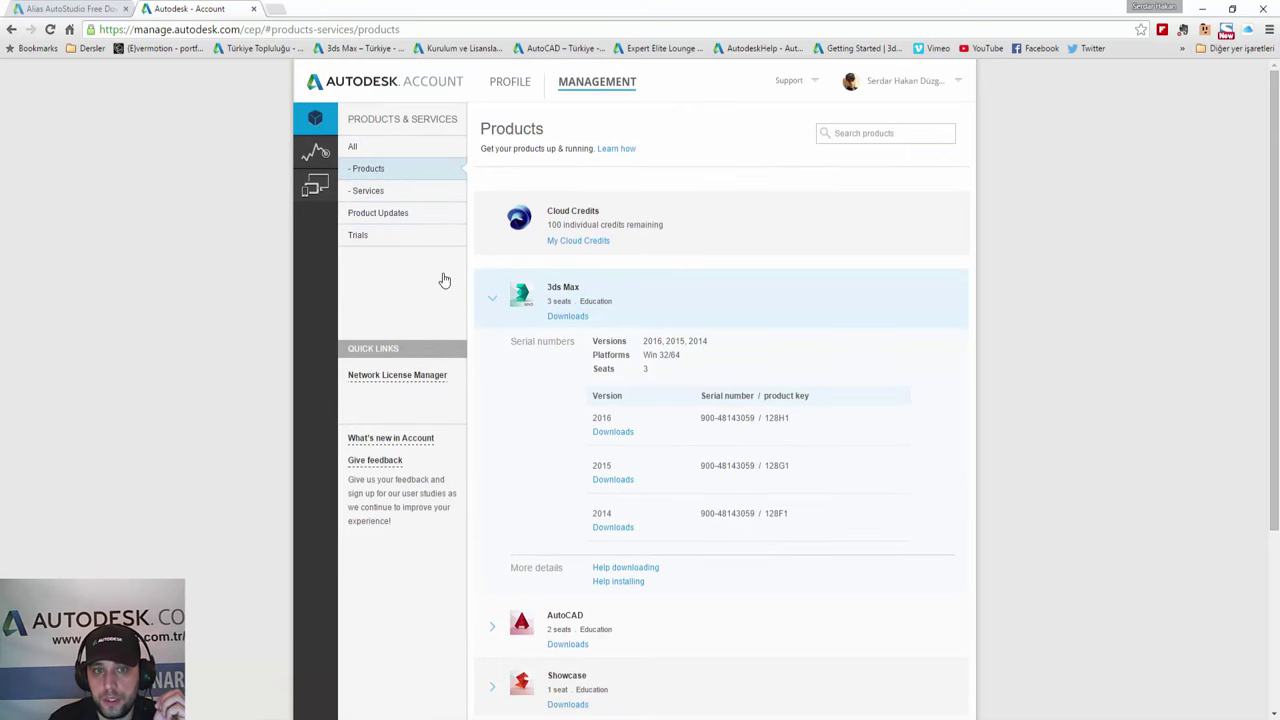
pyautogui.click(386, 191)
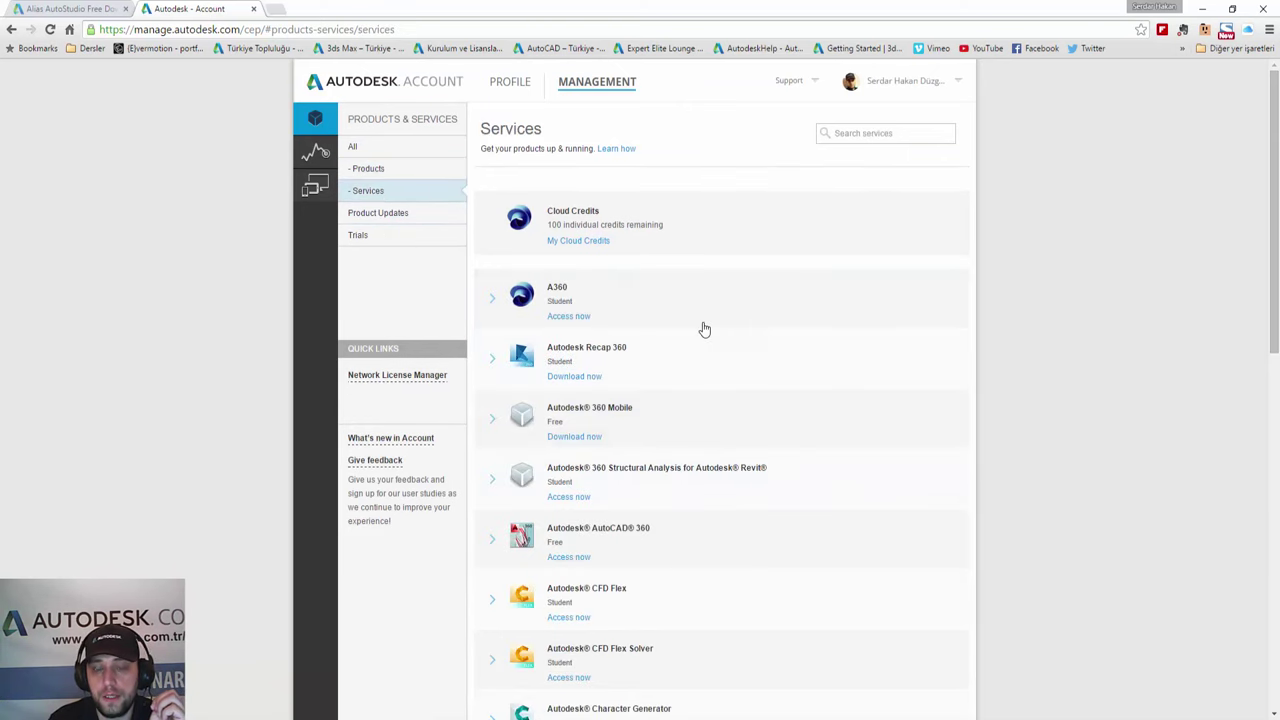
pyautogui.scroll(-3, 704, 329)
pyautogui.scroll(-2, 704, 329)
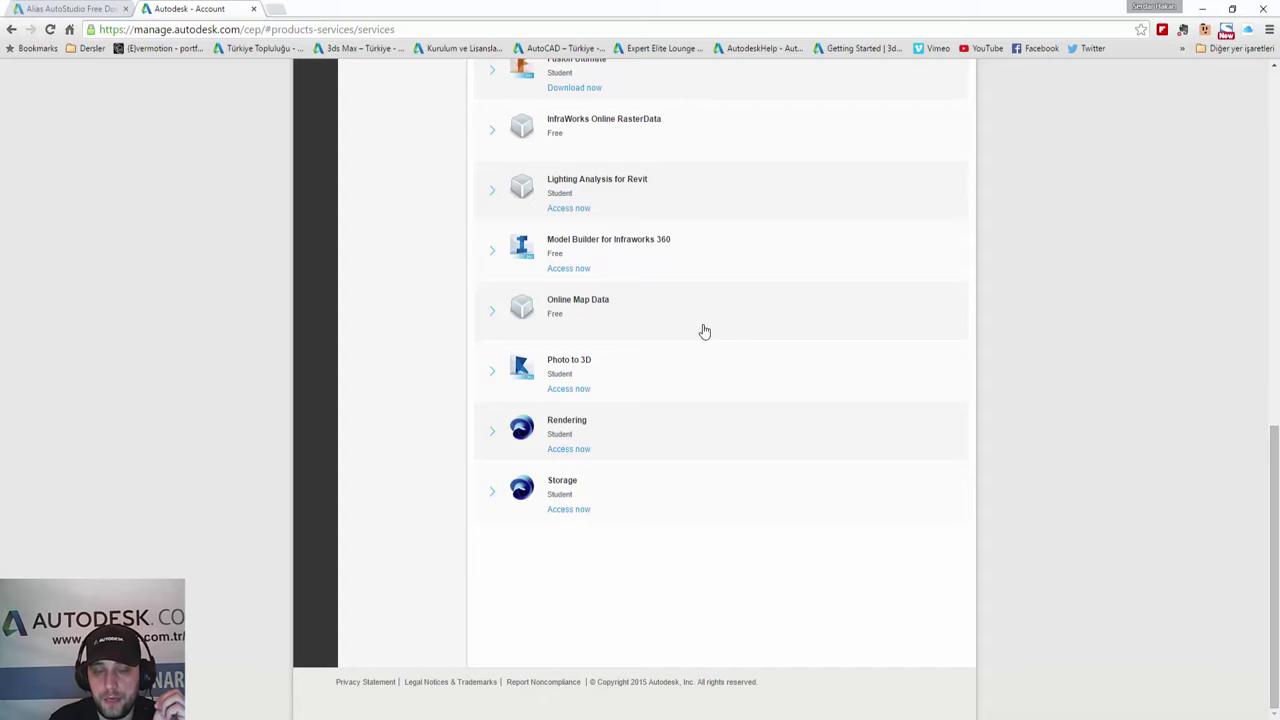
pyautogui.scroll(15, 704, 331)
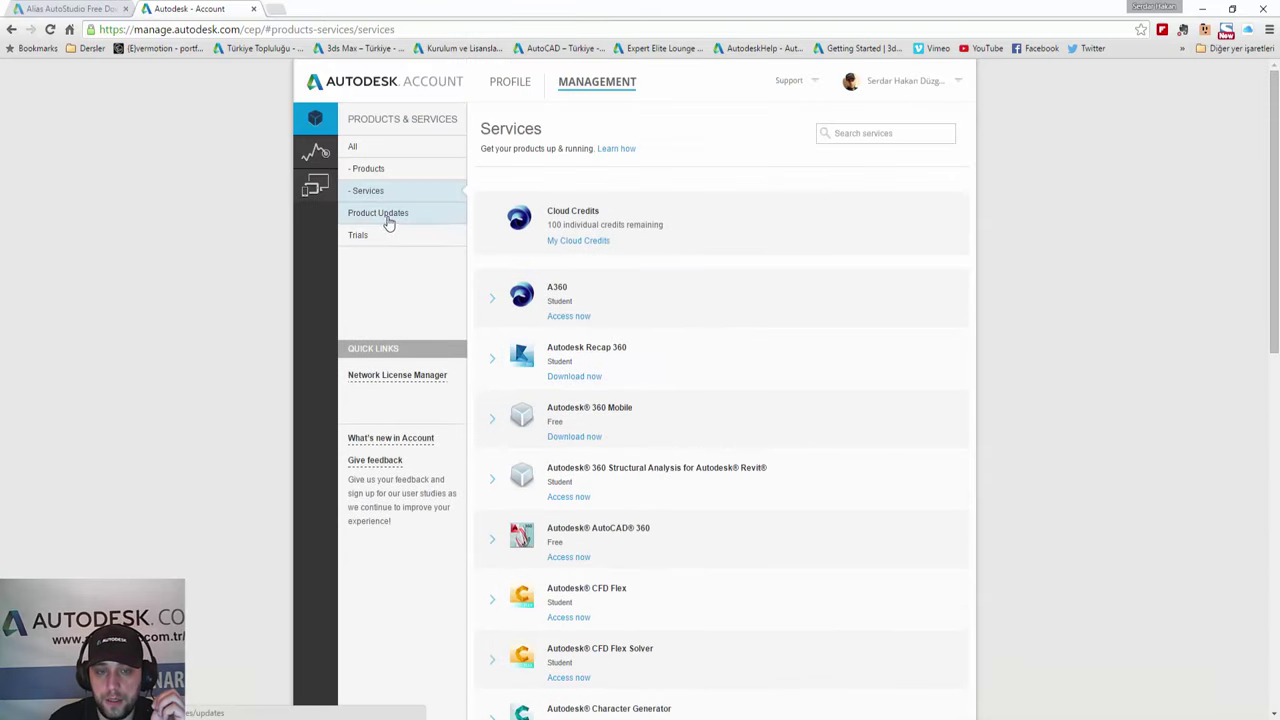
# Show Product Updates and expand the 3ds Max 2016 EXT1 entry's full description
pyautogui.click(388, 223)
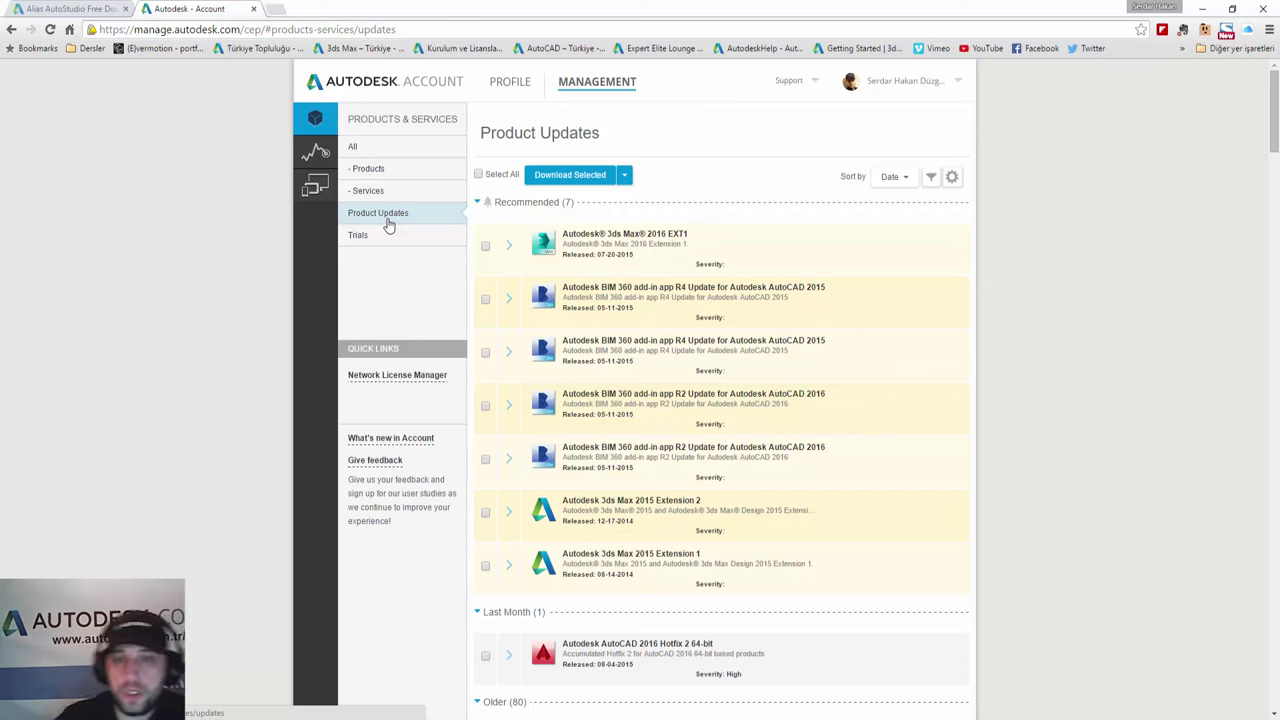
pyautogui.moveTo(693, 352)
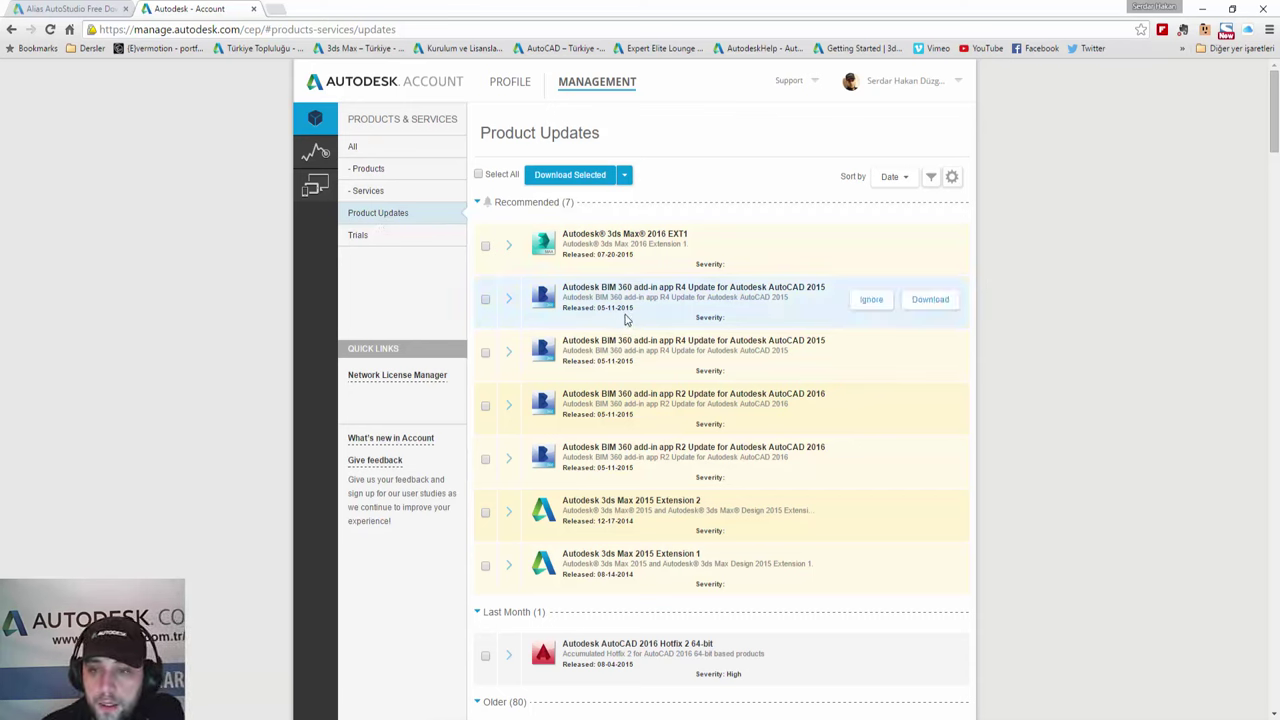
pyautogui.moveTo(686, 378)
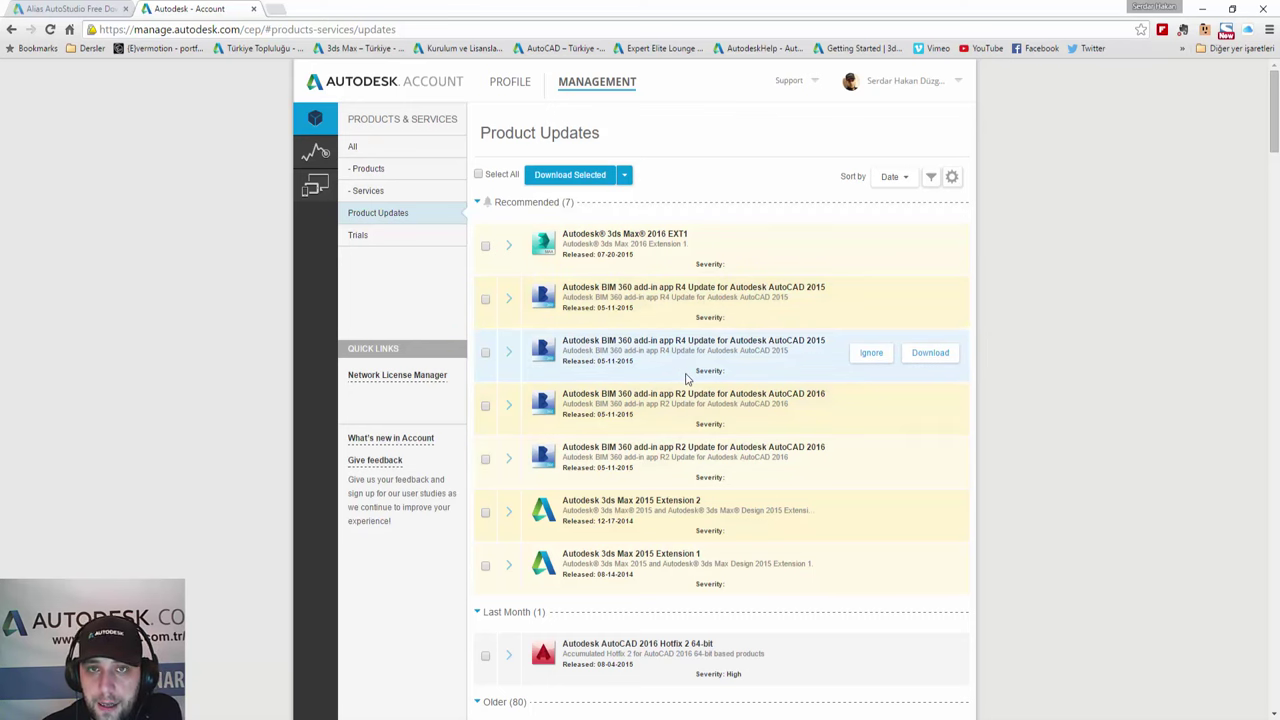
pyautogui.scroll(-1, 720, 420)
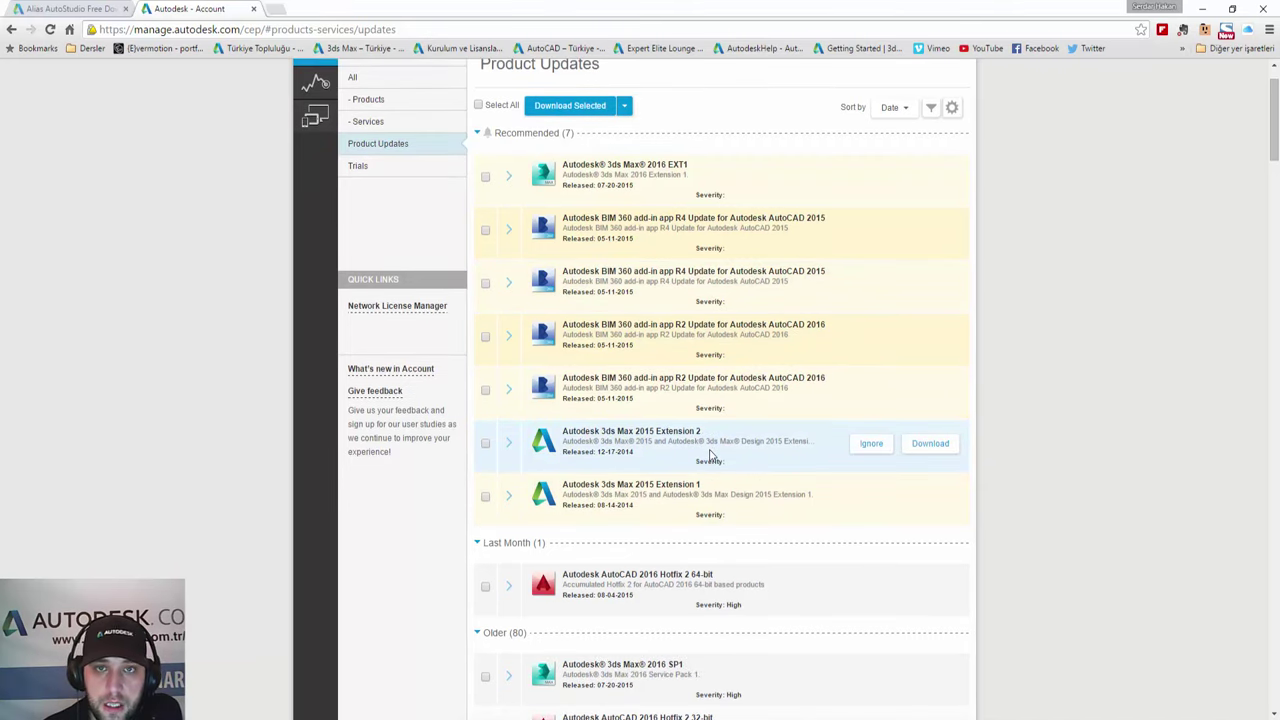
pyautogui.scroll(1, 712, 440)
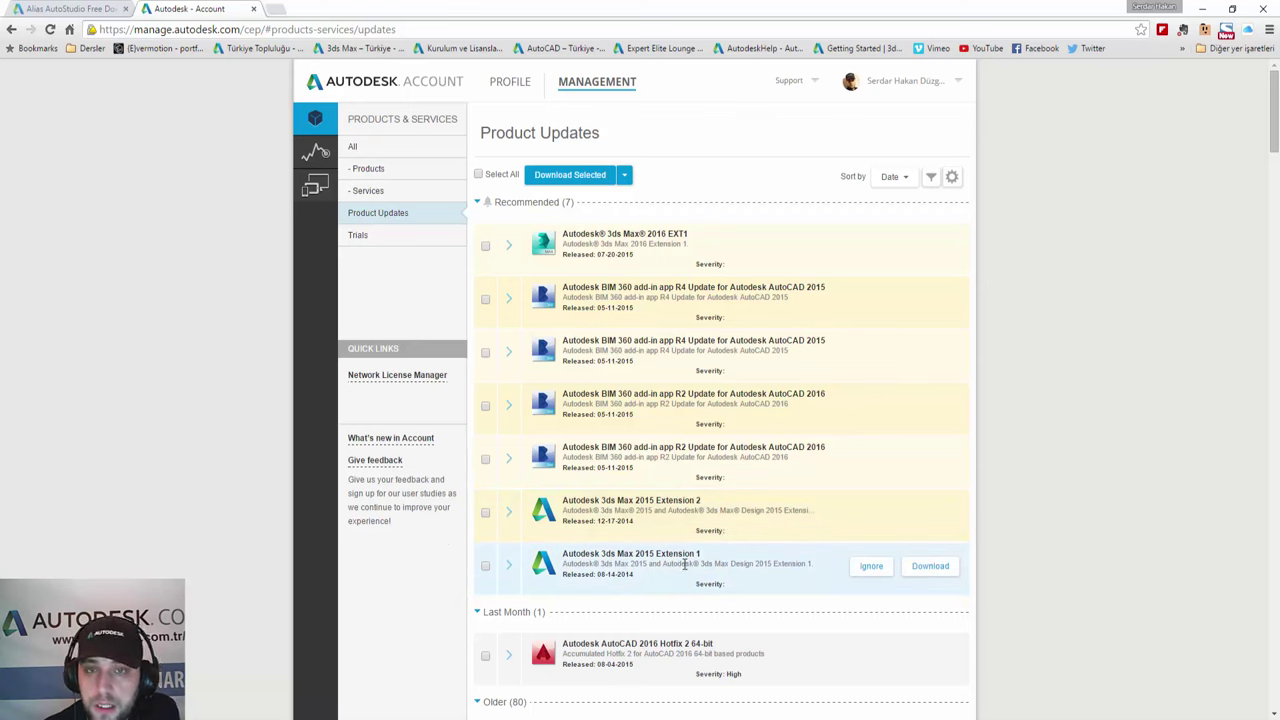
pyautogui.moveTo(660, 175)
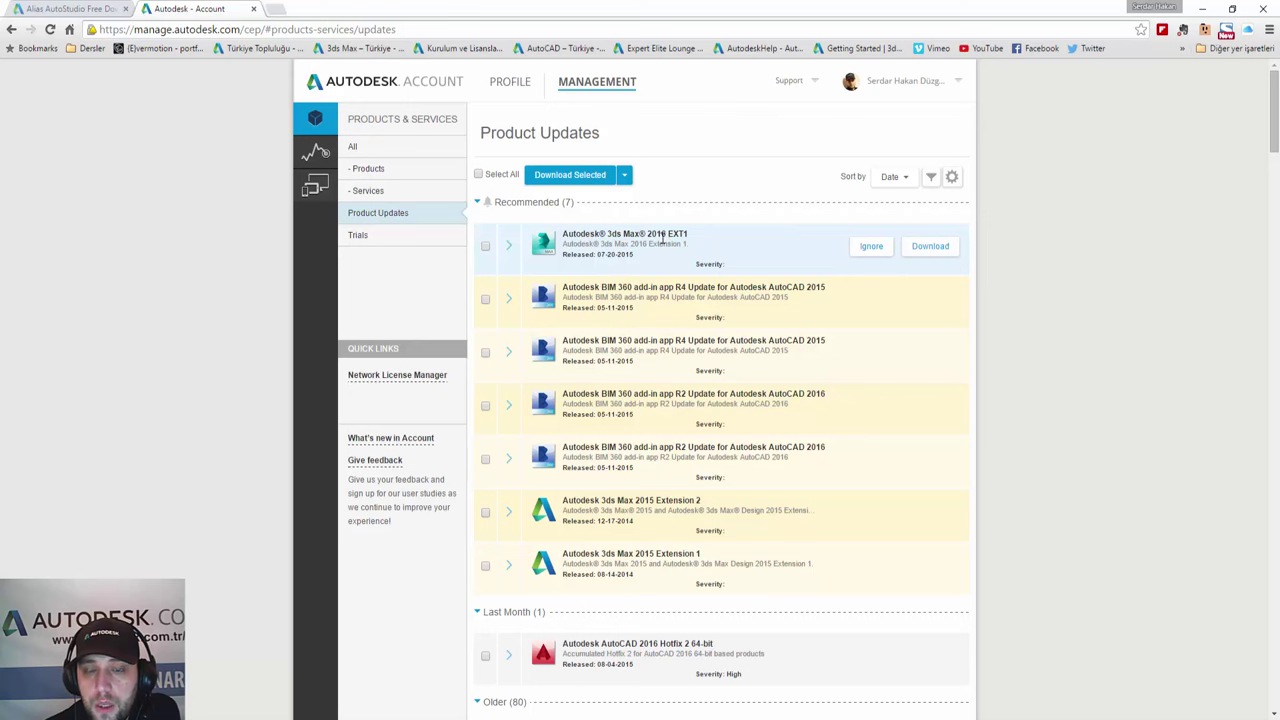
pyautogui.click(510, 247)
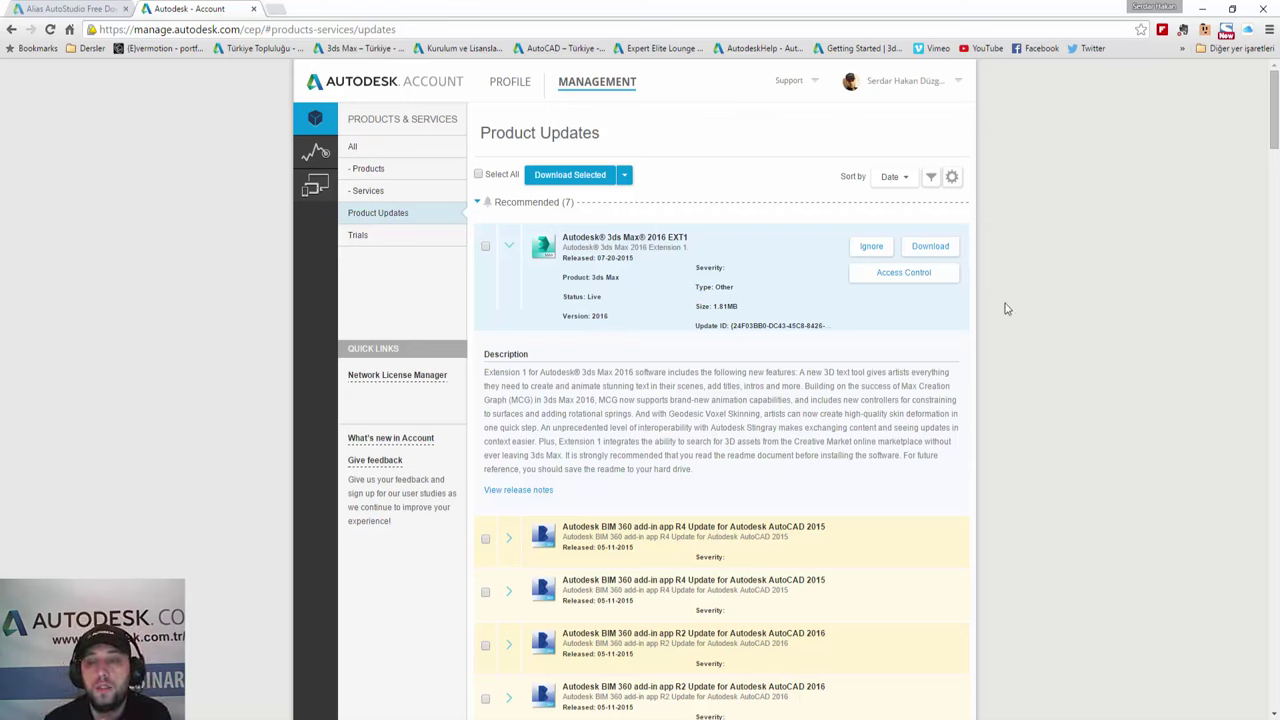
# Download and install the 3ds Max 2016 EXT1 update via Next, Install and Finish
pyautogui.click(930, 246)
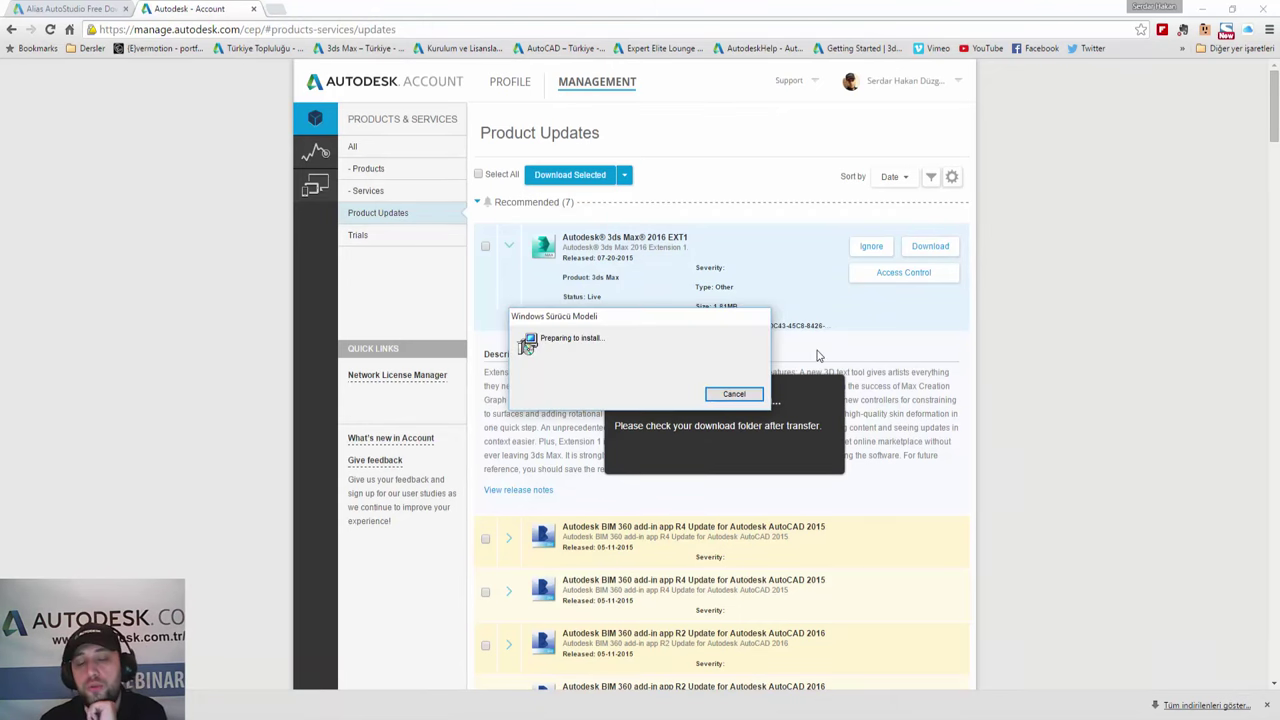
pyautogui.click(707, 477)
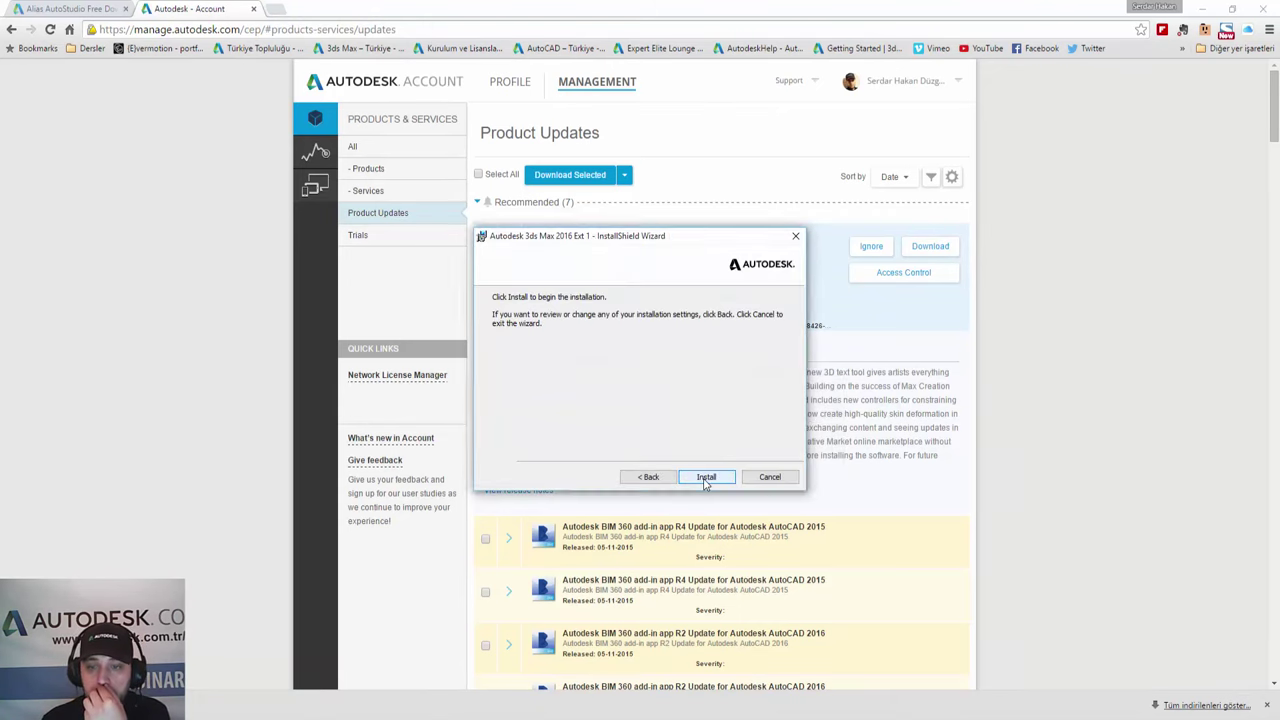
pyautogui.click(705, 478)
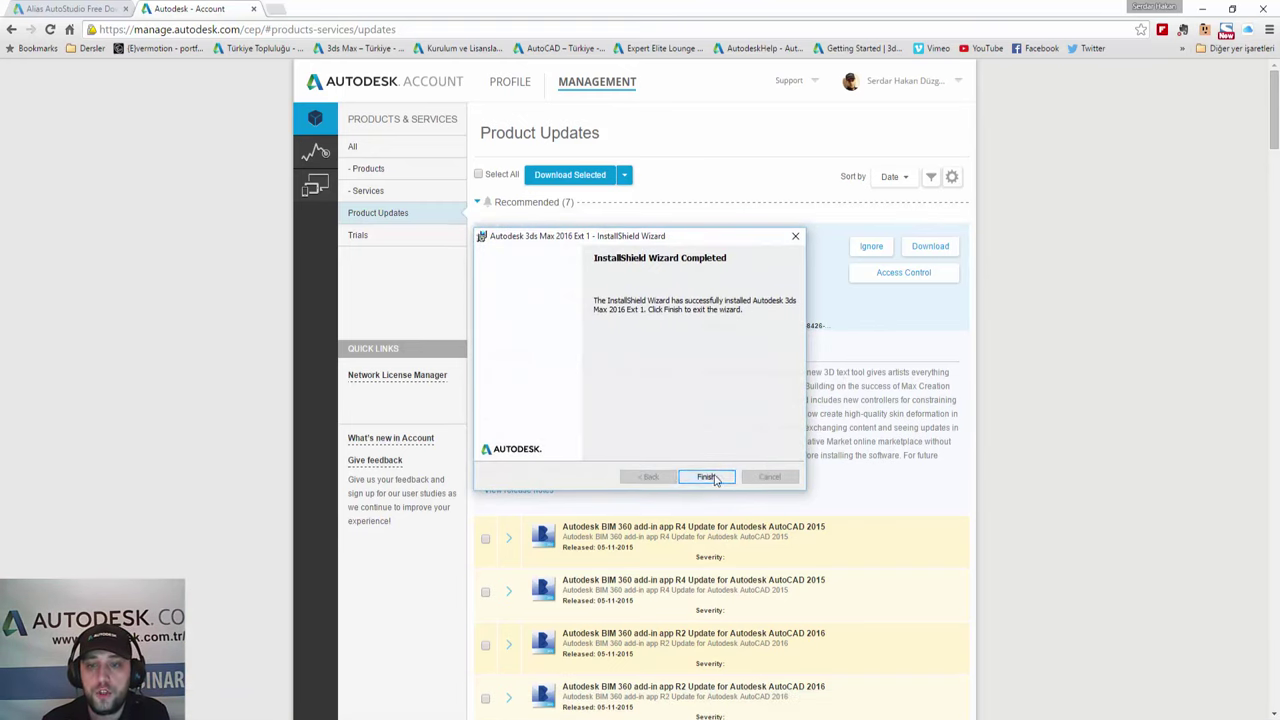
pyautogui.click(710, 477)
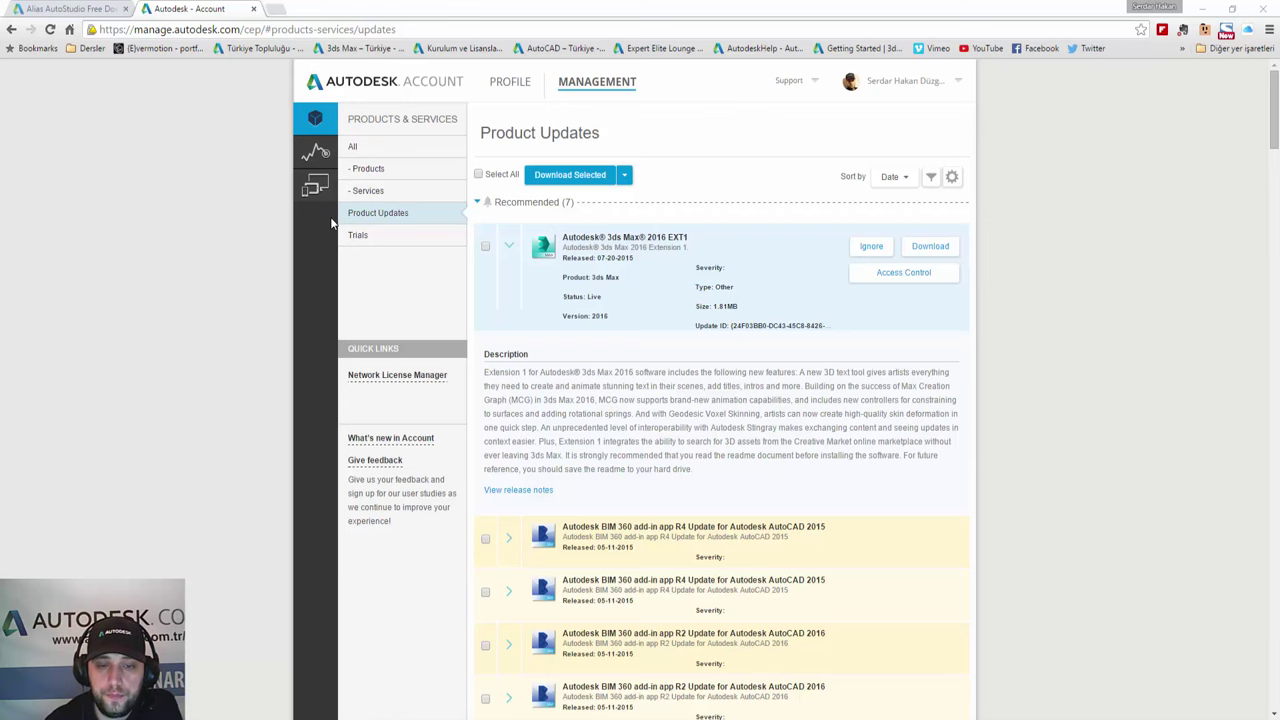
# Review the Last Month and Older entries in the Product Updates list
pyautogui.scroll(-4, 333, 224)
pyautogui.scroll(4, 335, 226)
pyautogui.scroll(-3, 333, 224)
pyautogui.scroll(-1, 334, 224)
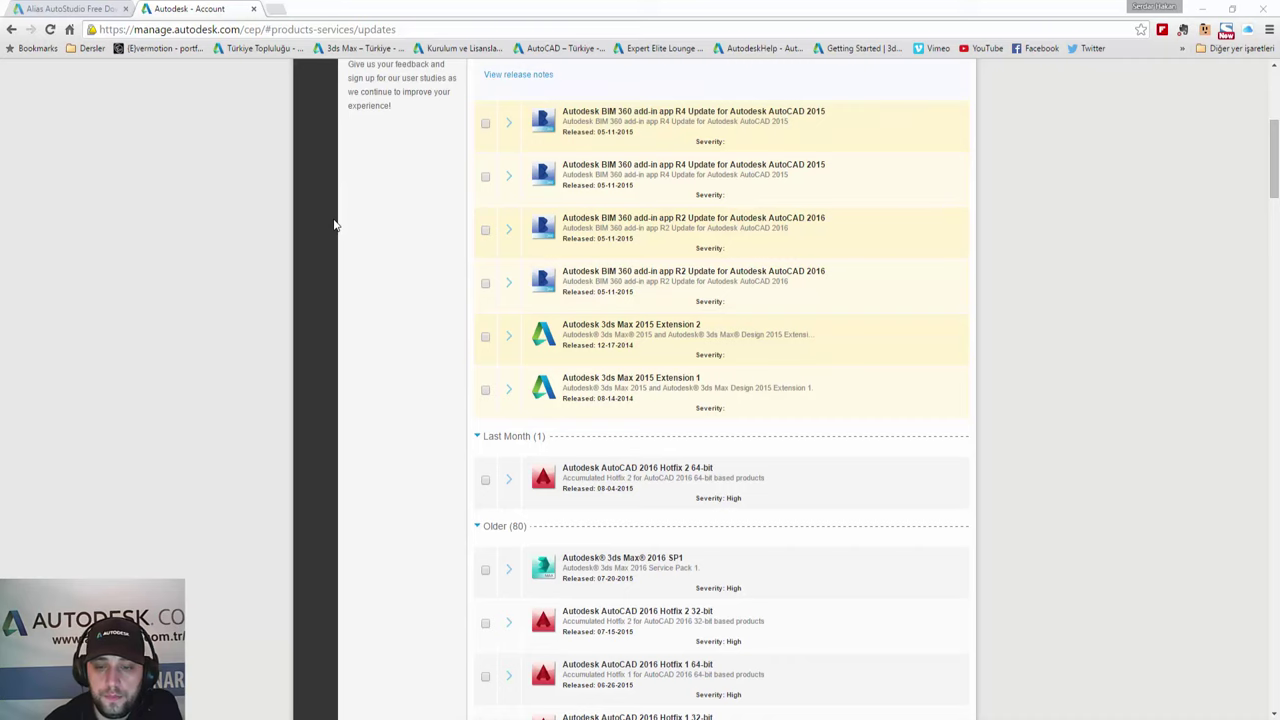
pyautogui.scroll(-2, 334, 224)
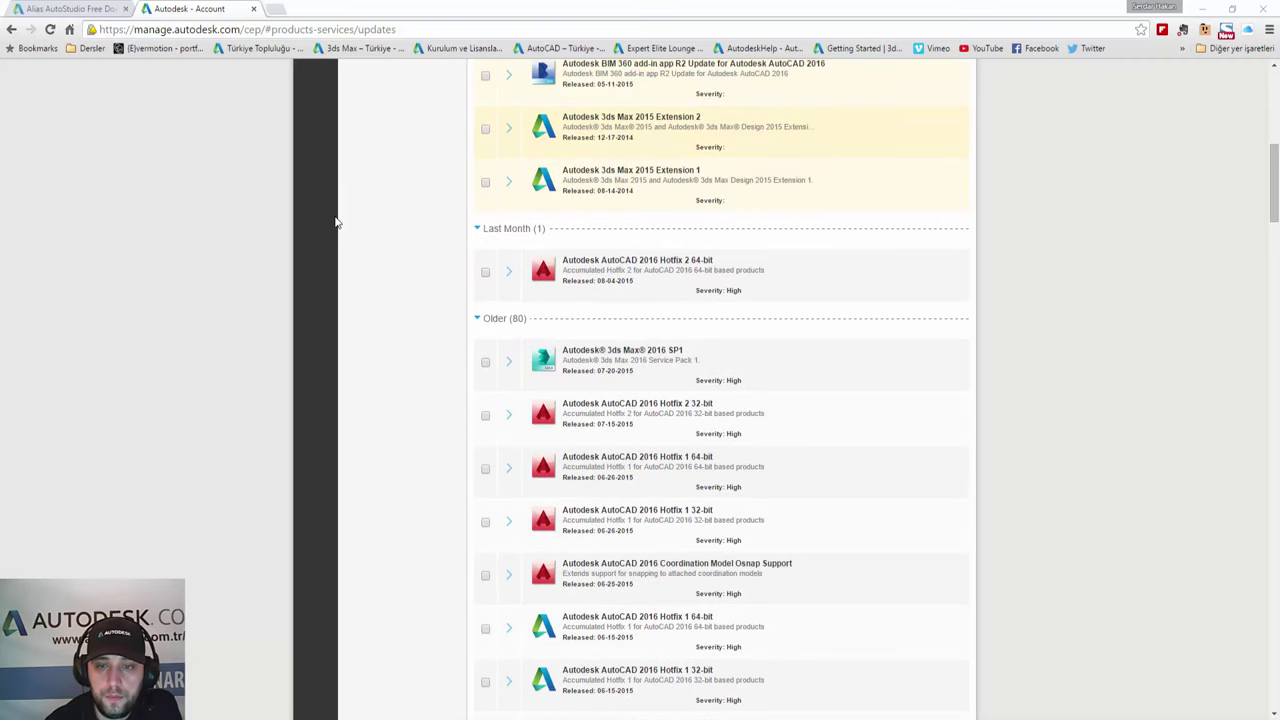
pyautogui.scroll(3, 335, 222)
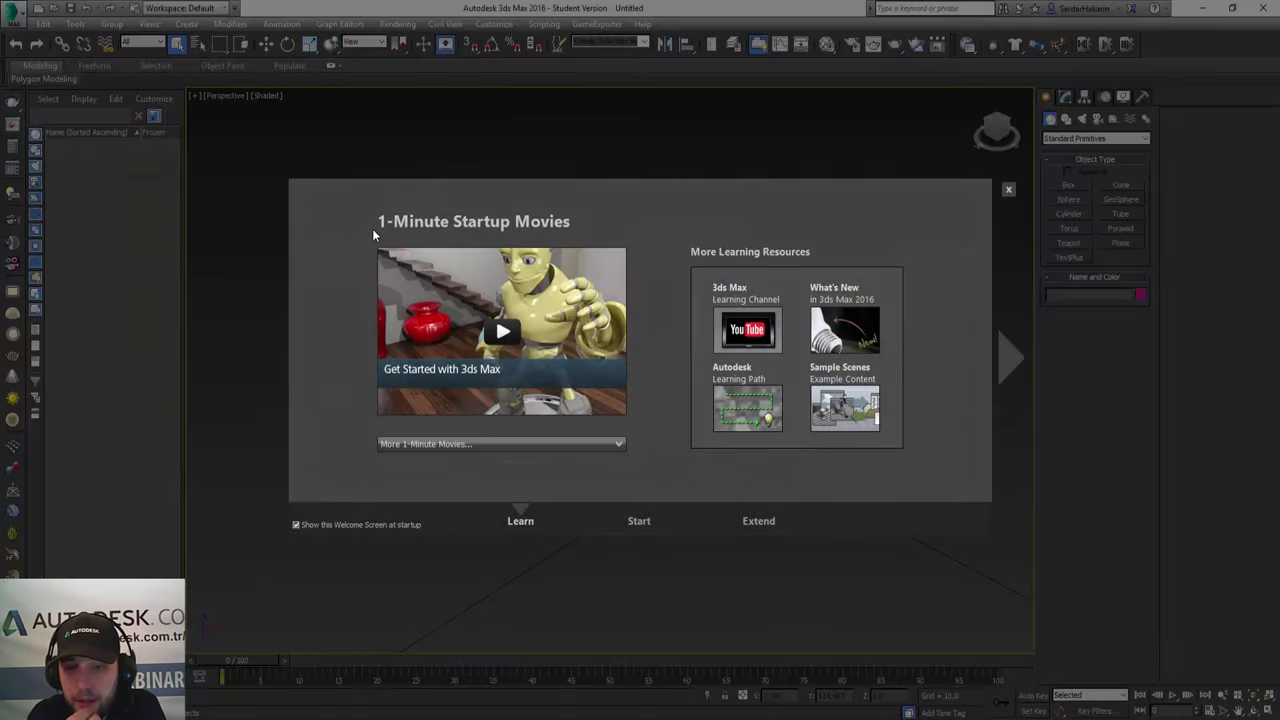
# Close the 3ds Max Welcome Screen
pyautogui.click(1009, 190)
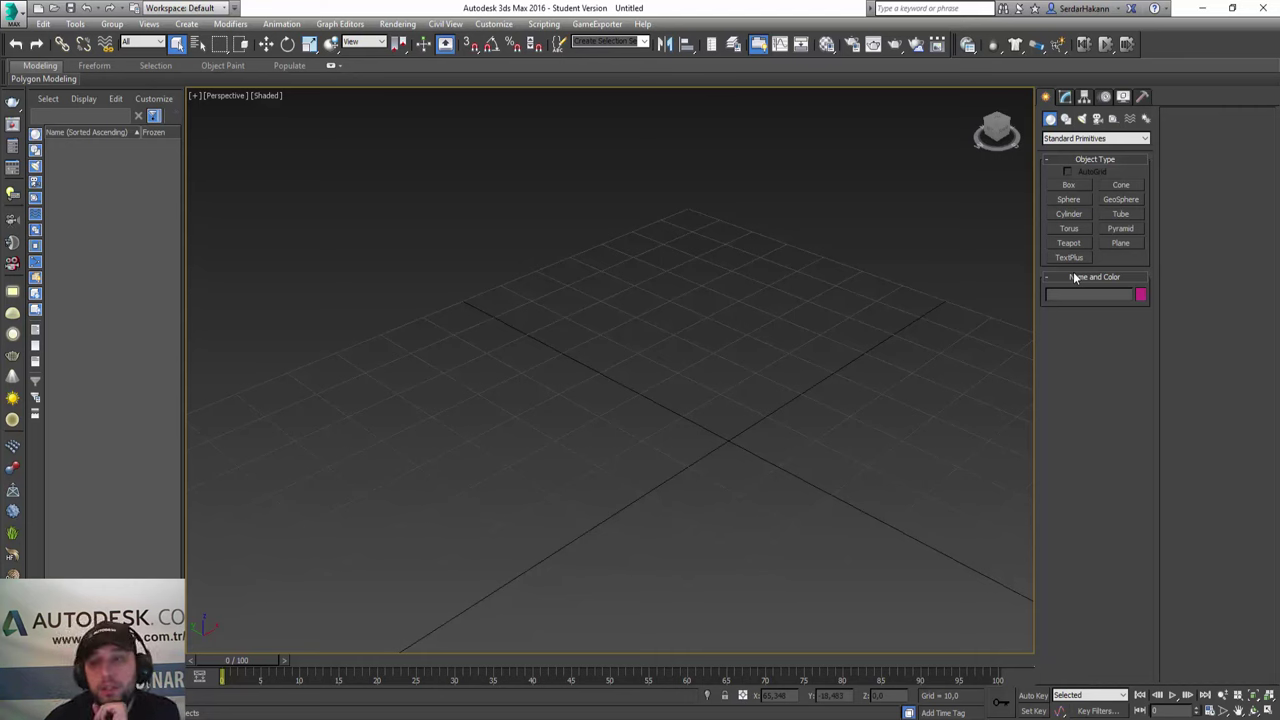
# Try the spline Text shape, then activate TextPlus under Standard Primitives
pyautogui.click(1066, 120)
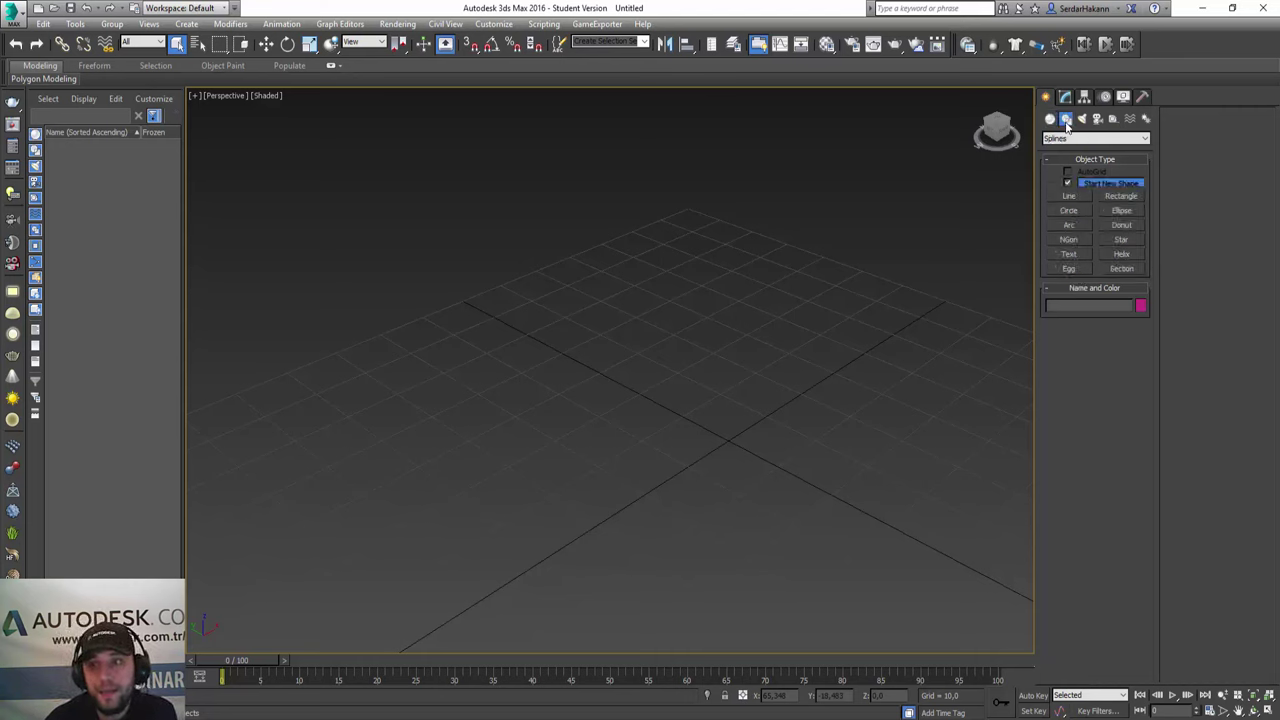
pyautogui.click(1072, 257)
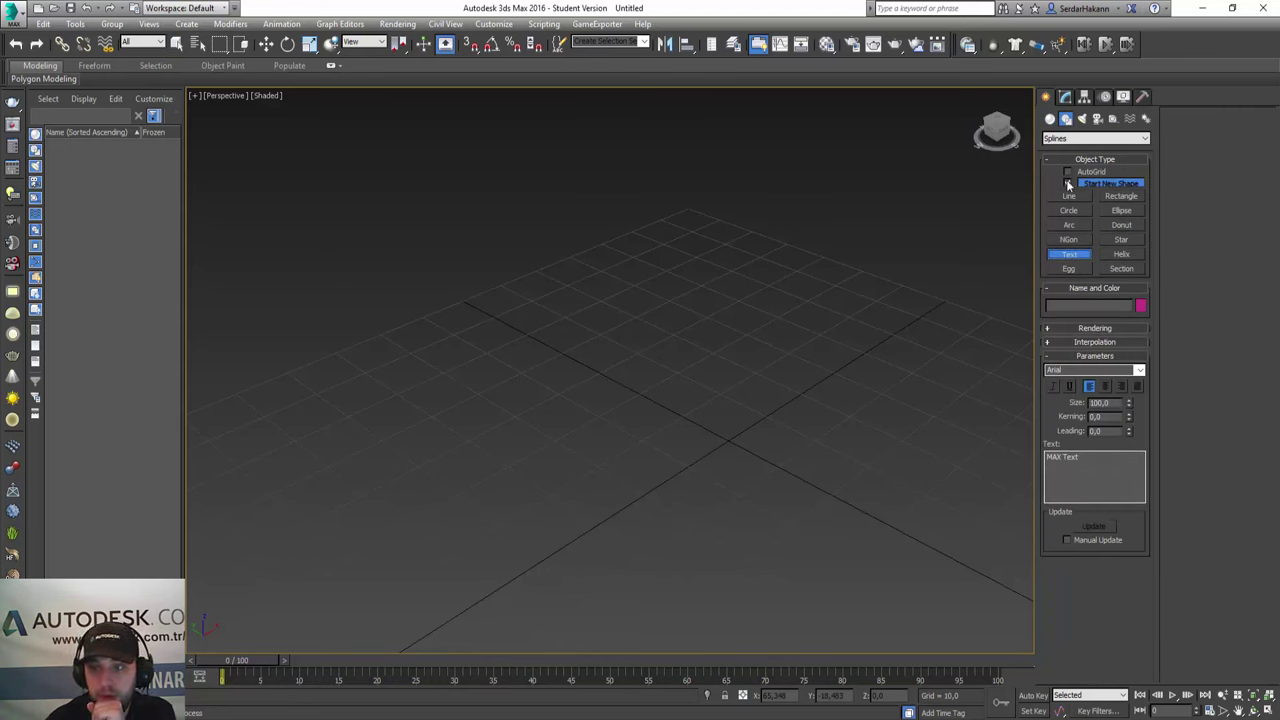
pyautogui.click(1050, 119)
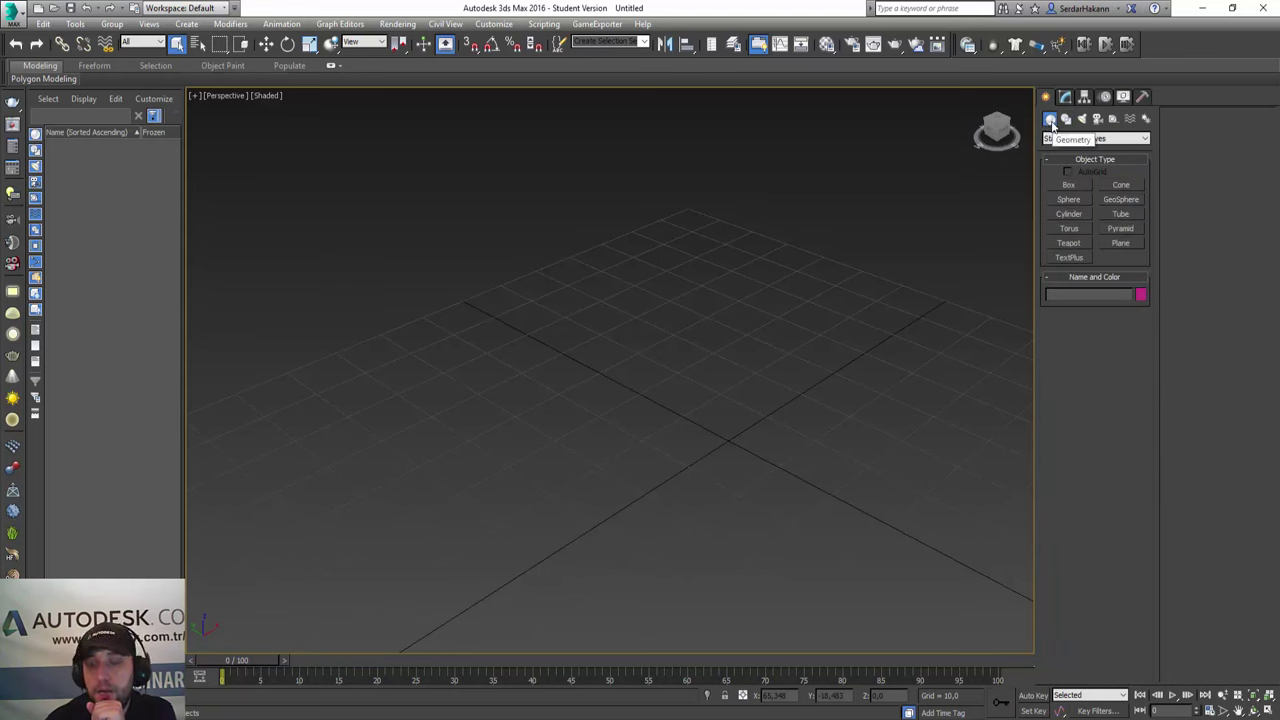
pyautogui.click(1068, 258)
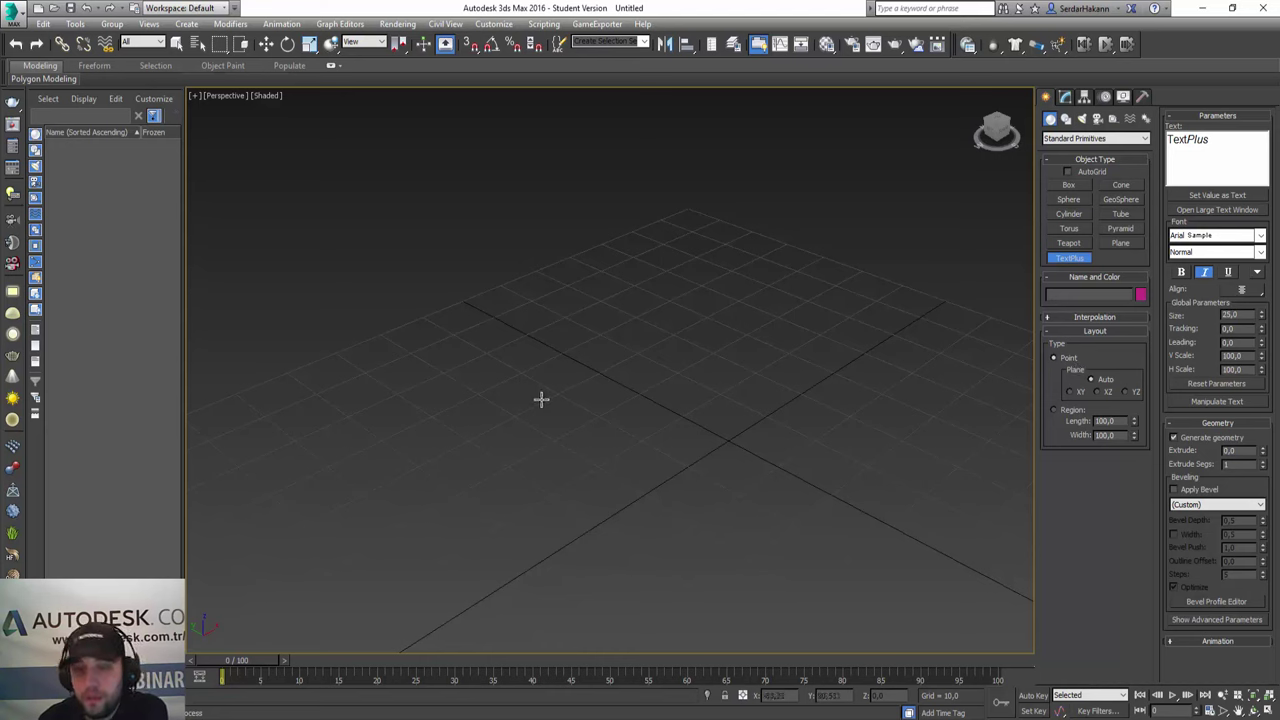
# Place a TextPlus object on the grid and change its text to 'Autodesk'
pyautogui.click(581, 415)
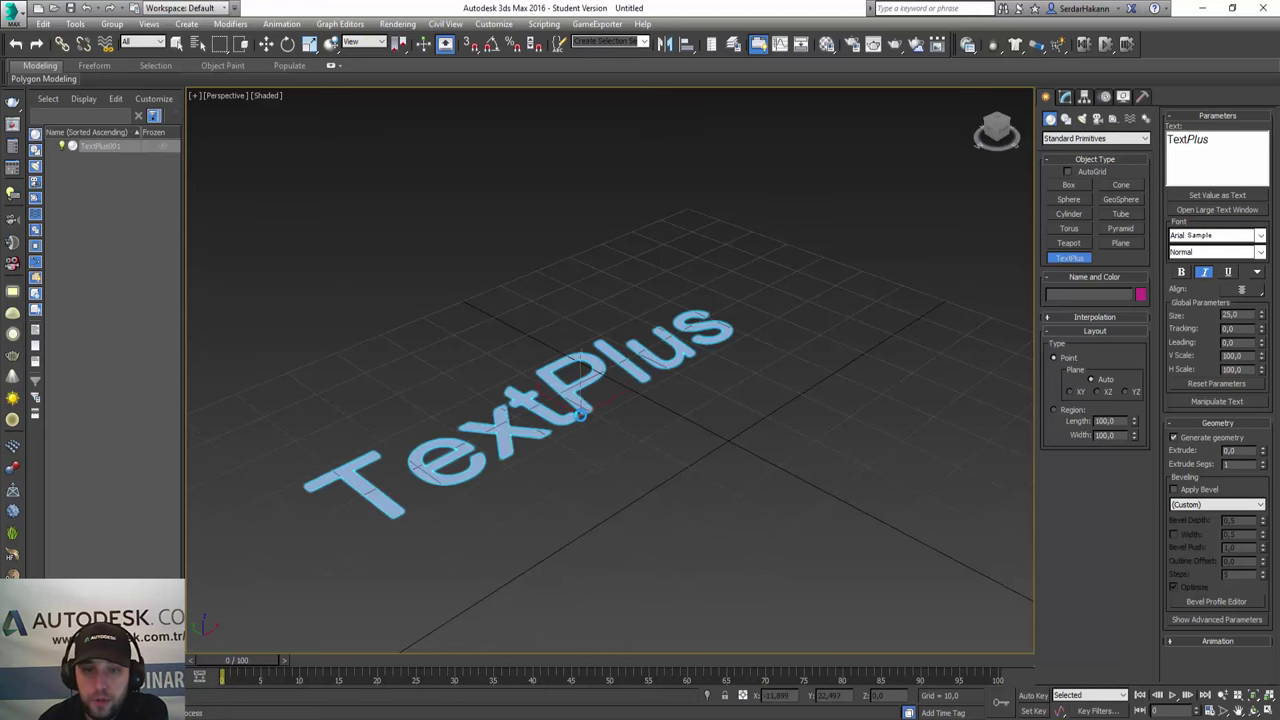
pyautogui.click(266, 44)
pyautogui.click(1065, 96)
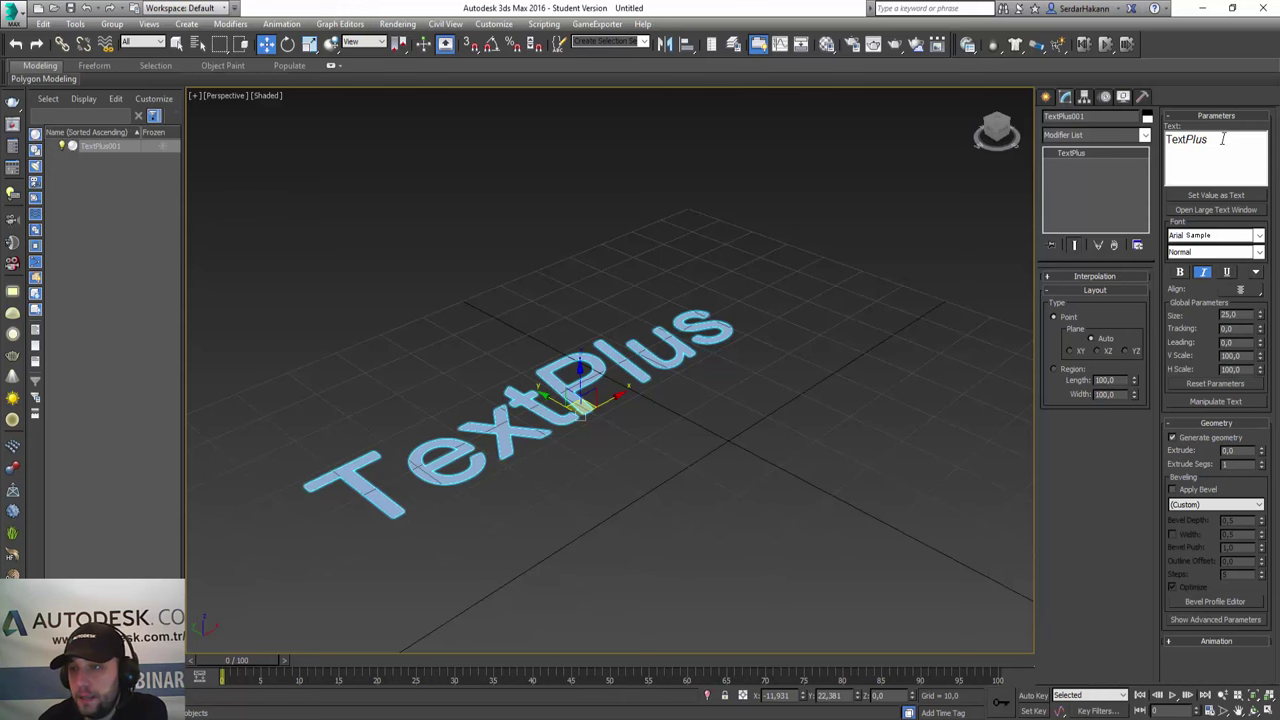
pyautogui.doubleClick(1222, 139)
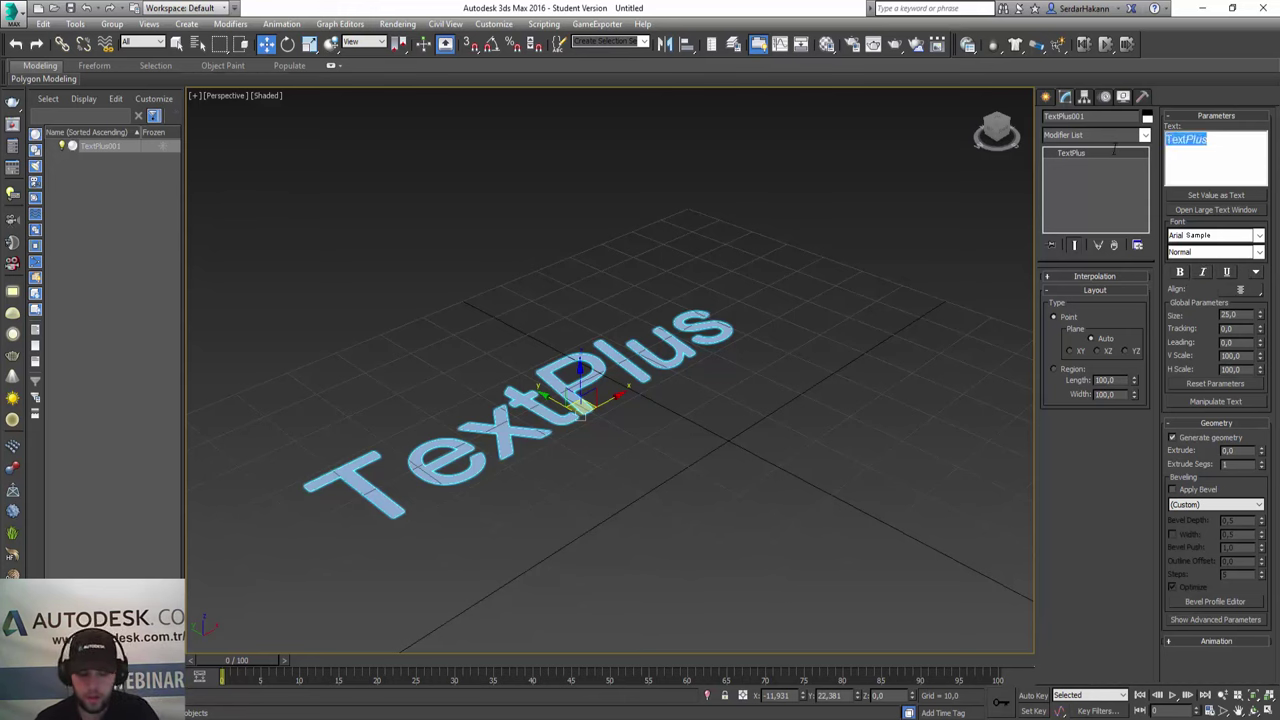
pyautogui.write('Autodesk')
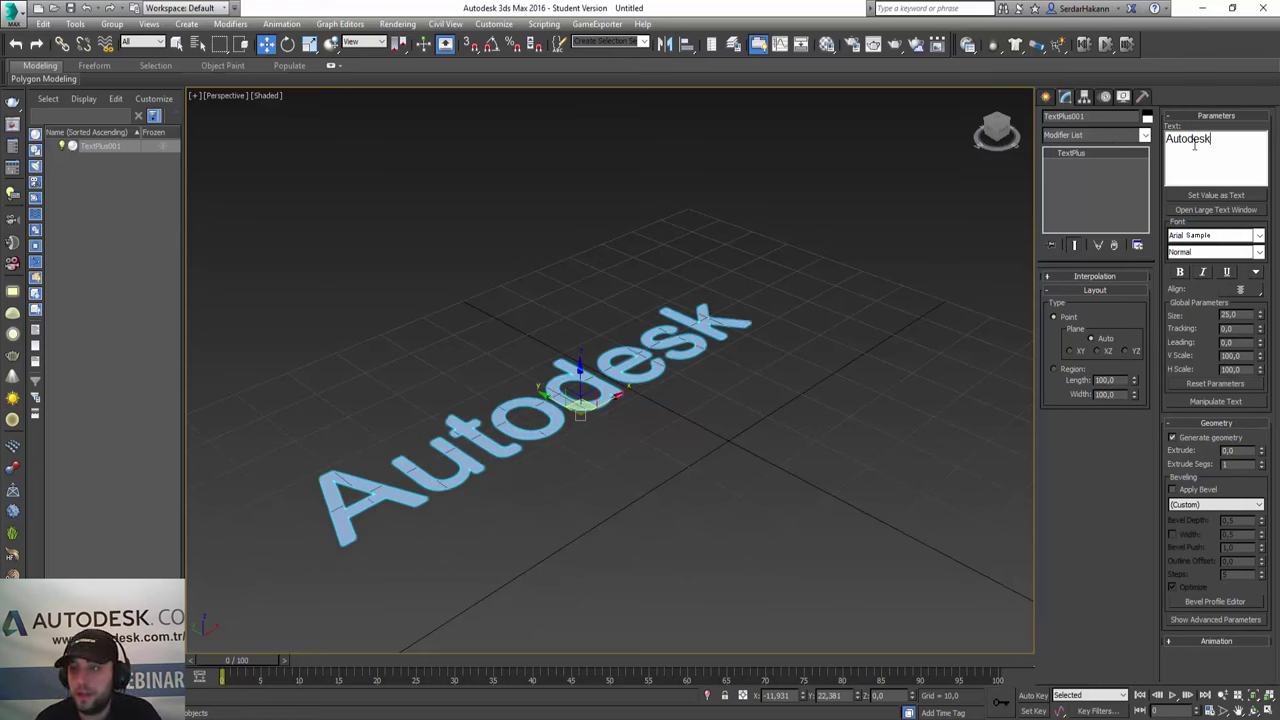
# Make the letters 'desk' bold italic, then deselect the text object
pyautogui.doubleClick(1188, 139)
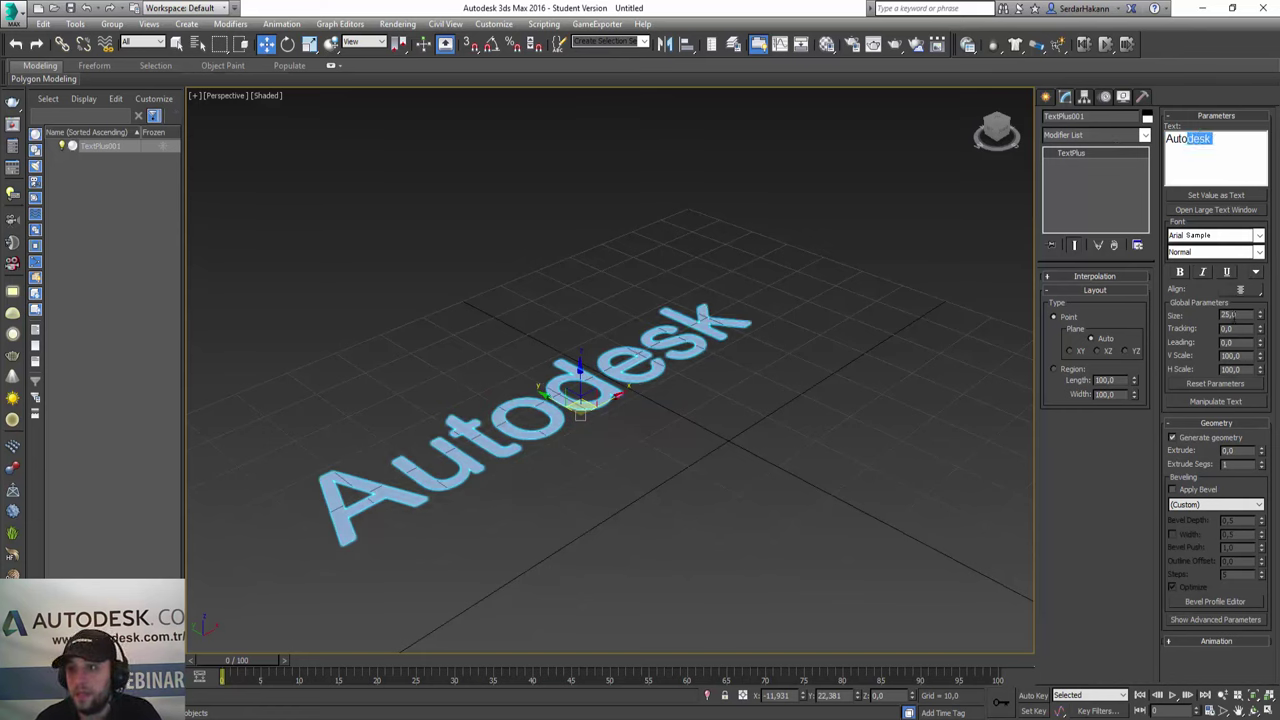
pyautogui.click(1203, 272)
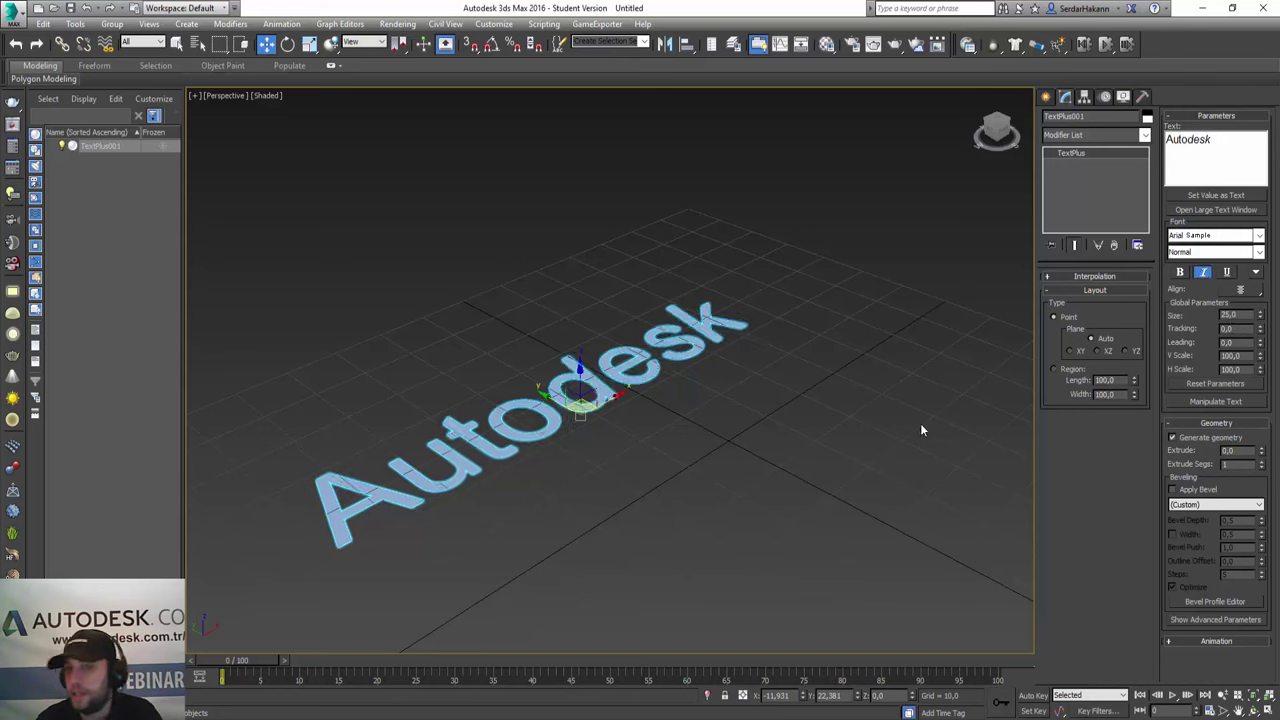
pyautogui.click(1180, 272)
pyautogui.click(681, 424)
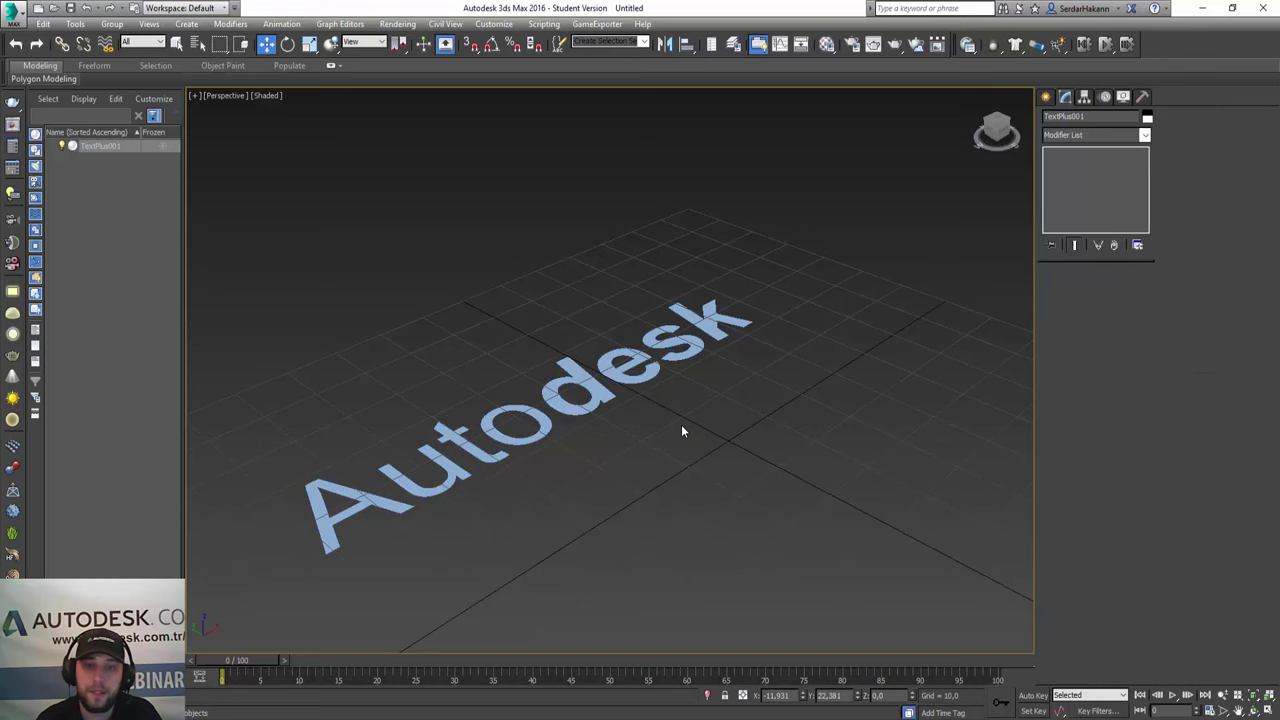
# Rotate the Autodesk text so it stands upright facing the view
pyautogui.click(598, 370)
pyautogui.click(287, 43)
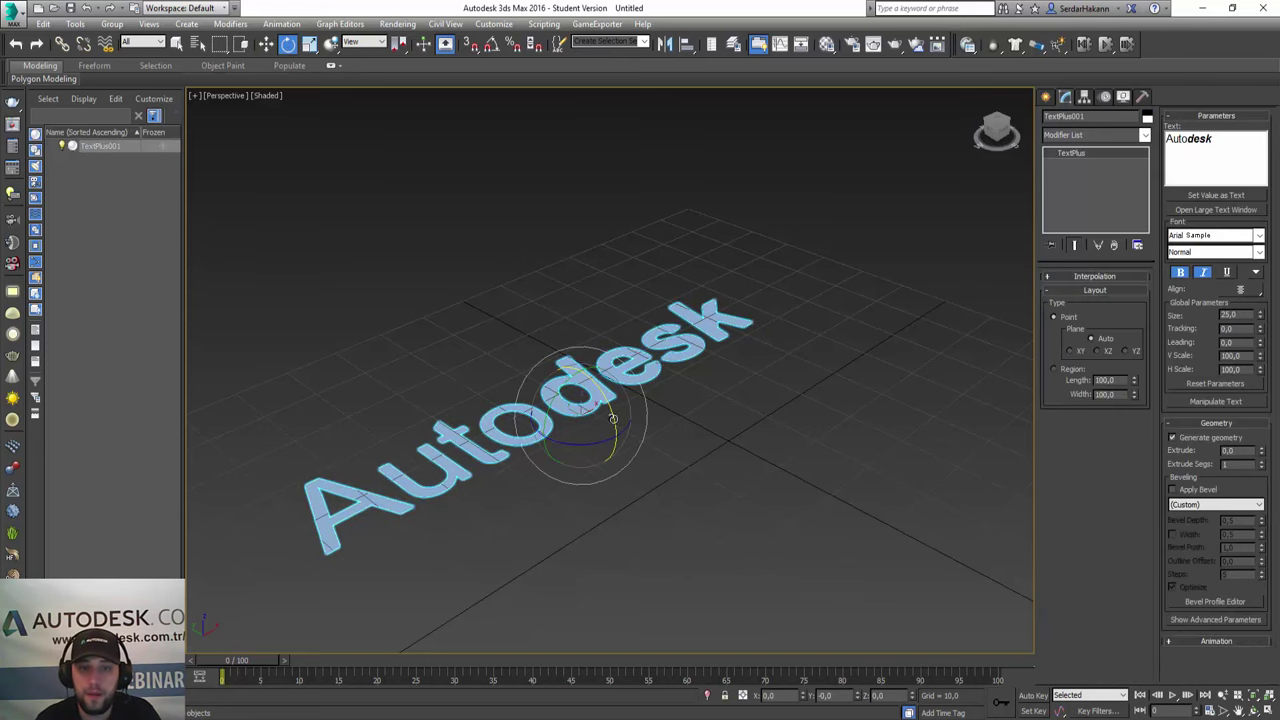
pyautogui.moveTo(600, 388); pyautogui.dragTo(657, 488)
pyautogui.moveTo(609, 443); pyautogui.dragTo(609, 405)
pyautogui.moveTo(615, 411); pyautogui.dragTo(605, 416)
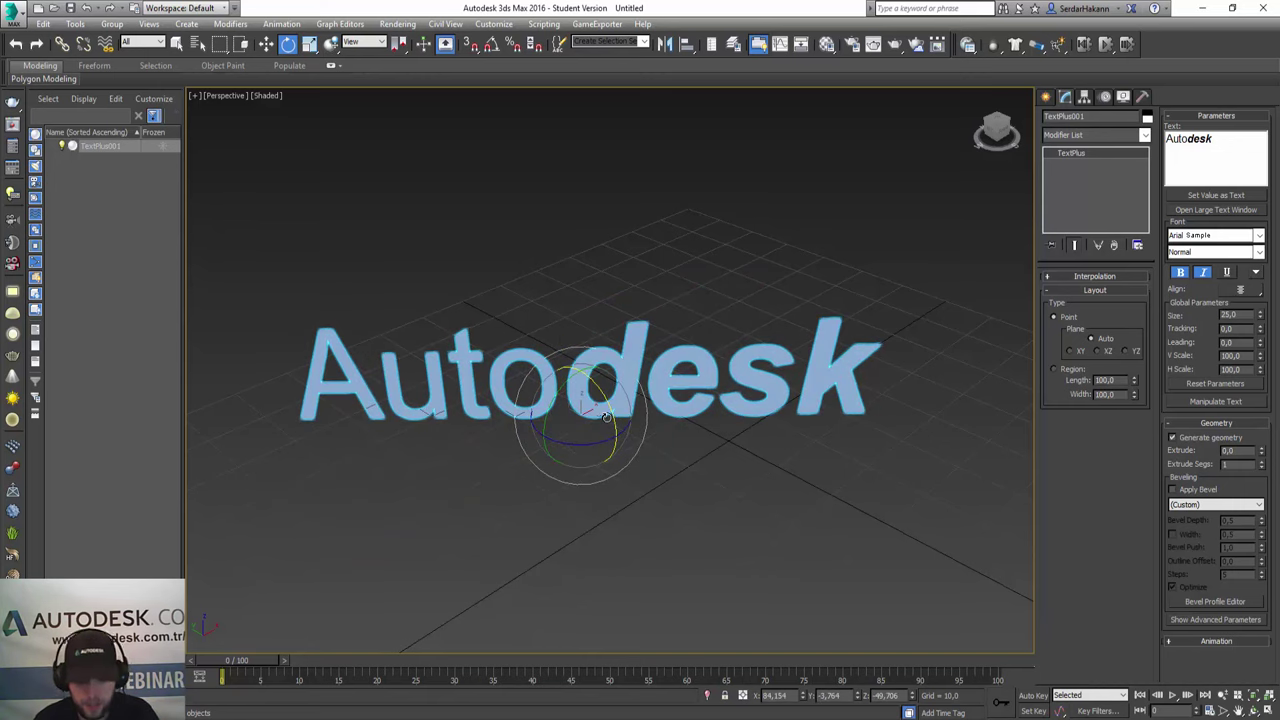
# Set the text font to Frutiger Next LT W1G with Bold and Italic turned off
pyautogui.click(1259, 235)
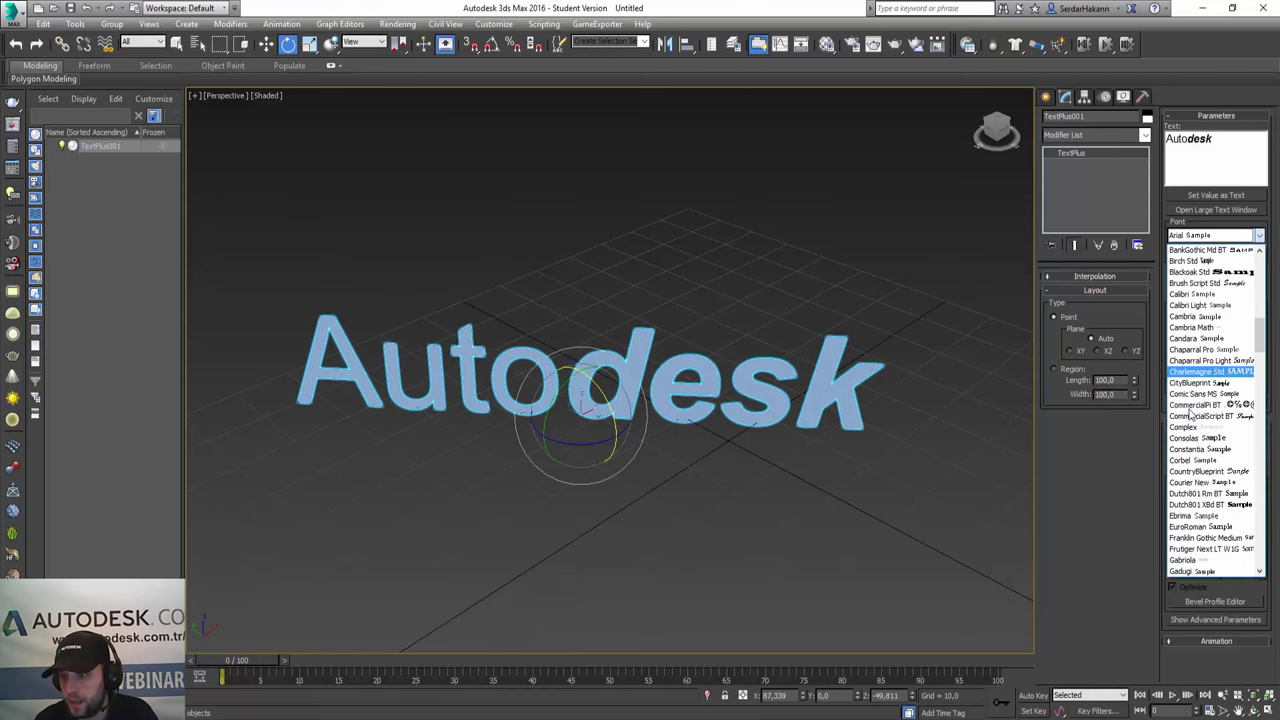
pyautogui.scroll(-2, 1195, 500)
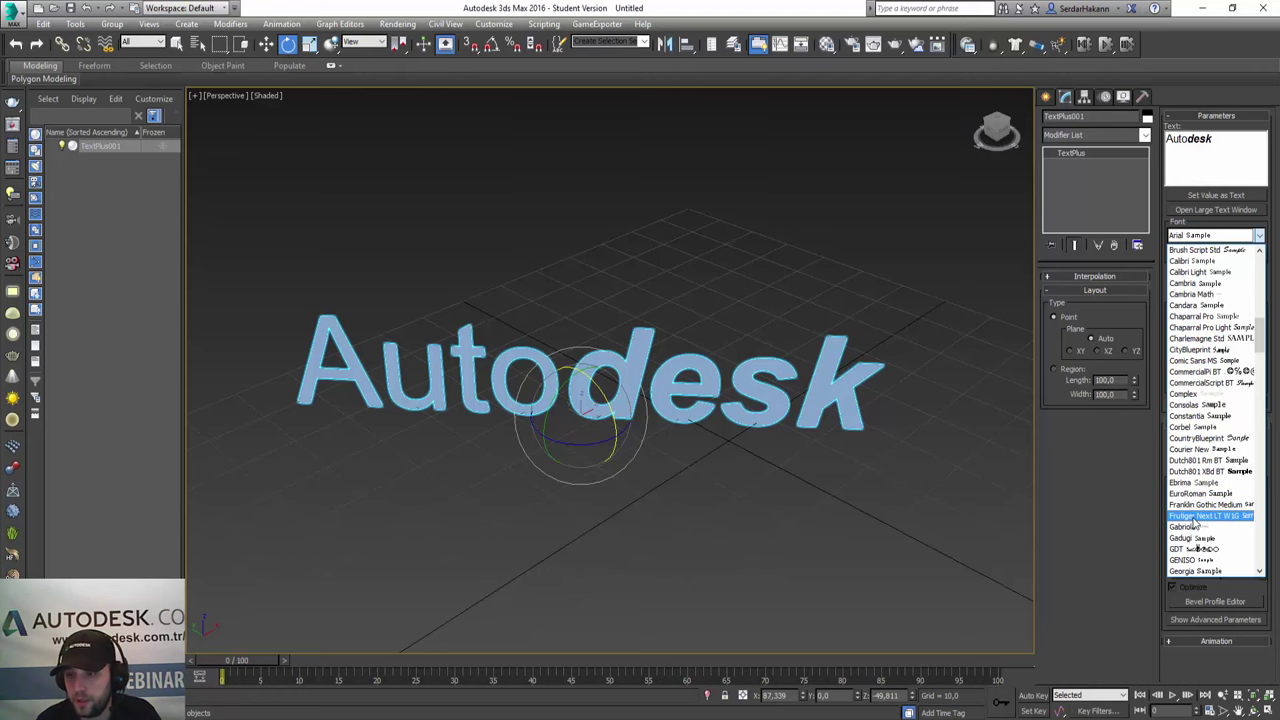
pyautogui.click(1195, 516)
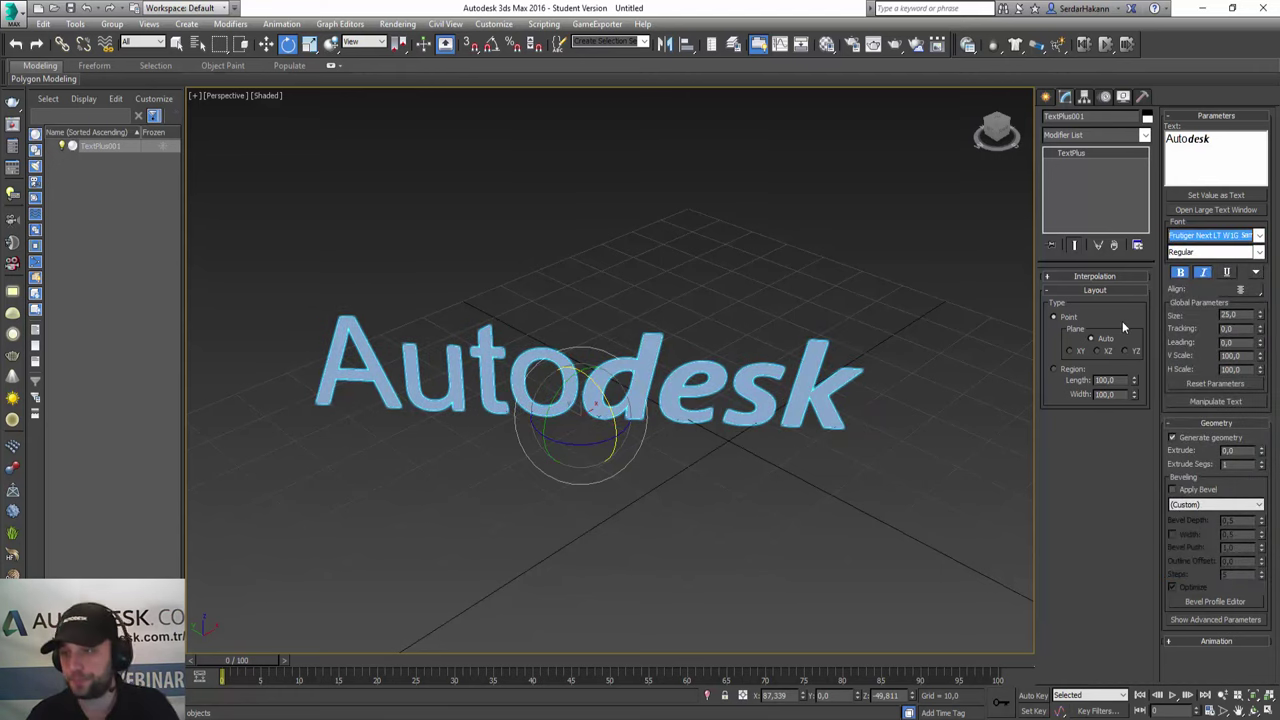
pyautogui.click(1184, 272)
pyautogui.click(1203, 272)
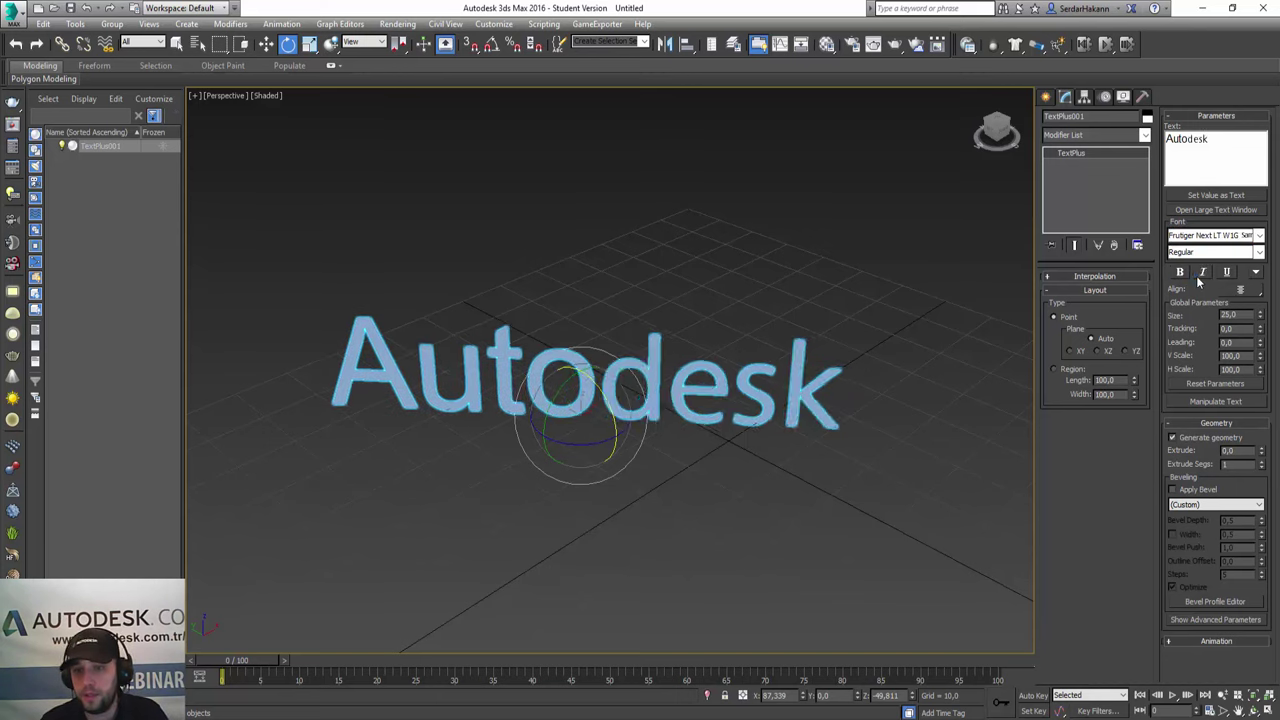
pyautogui.click(588, 514)
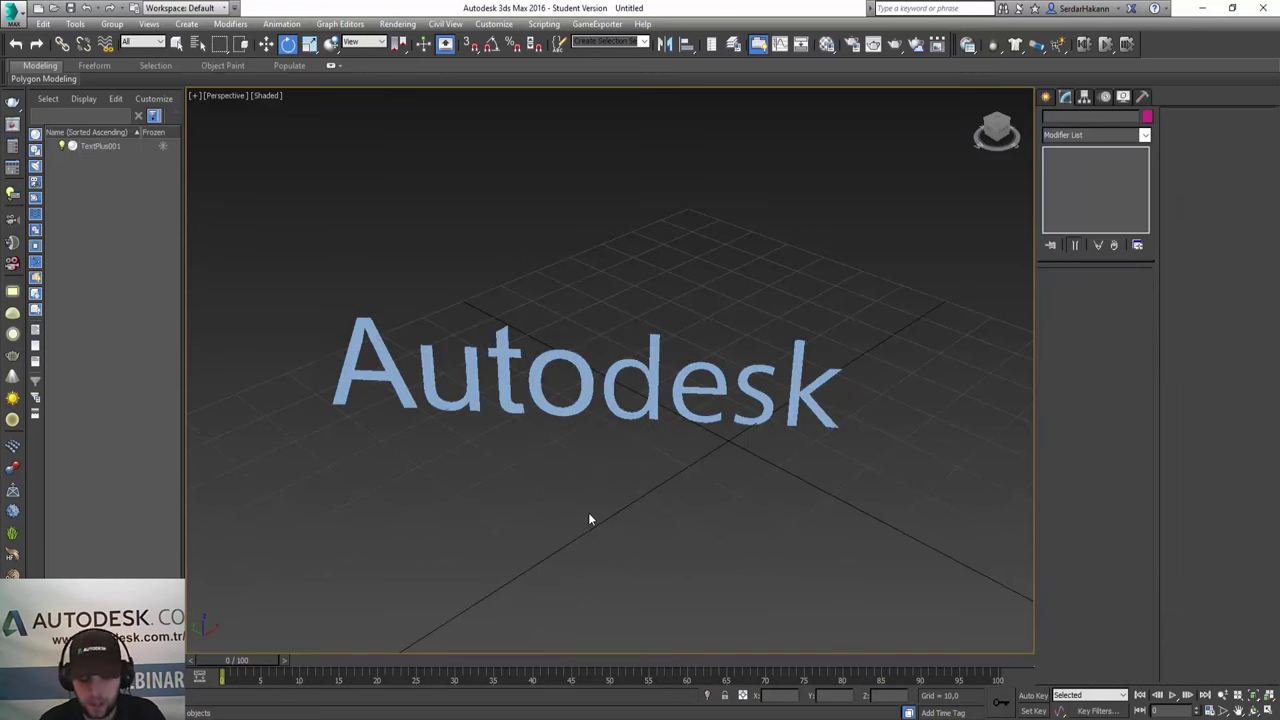
# Select the Autodesk text and try the YZ, then automatic, layout plane in its interpolation settings
pyautogui.press('w')
pyautogui.moveTo(587, 494)
pyautogui.keyDown('alt'); pyautogui.mouseDown(button='middle')
pyautogui.moveTo(545, 466)
pyautogui.moveTo(580, 466)
pyautogui.moveTo(537, 480)
pyautogui.moveTo(391, 463)
pyautogui.moveTo(634, 457)
pyautogui.moveTo(680, 486)
pyautogui.moveTo(620, 500)
pyautogui.moveTo(637, 473)
pyautogui.moveTo(534, 463)
pyautogui.moveTo(534, 449)
pyautogui.moveTo(594, 476)
pyautogui.mouseUp(button='middle'); pyautogui.keyUp('alt')
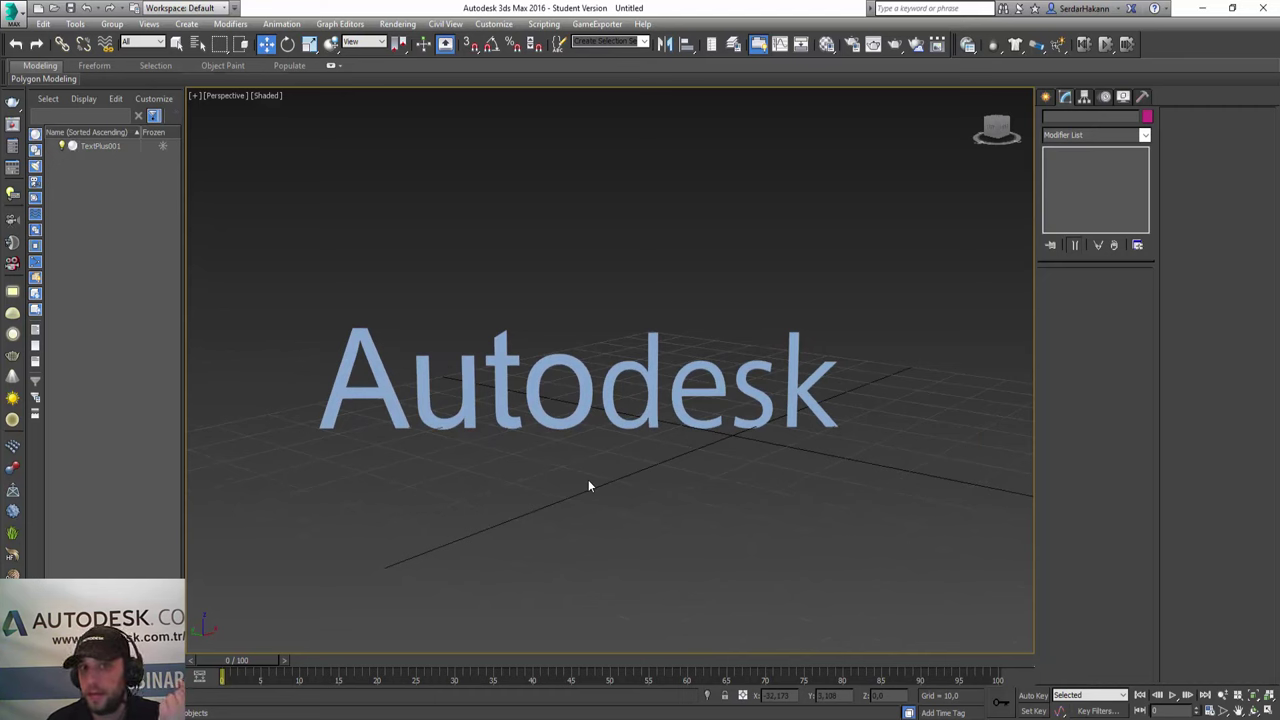
pyautogui.click(578, 385)
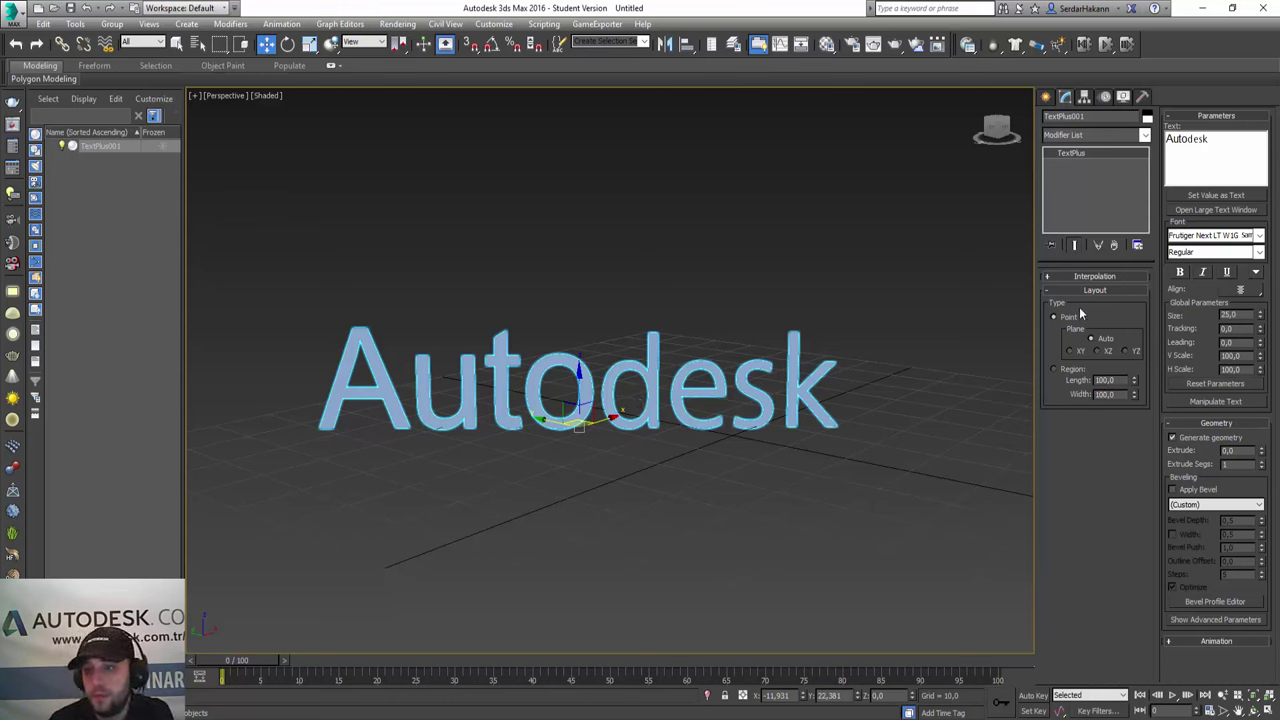
pyautogui.click(1102, 278)
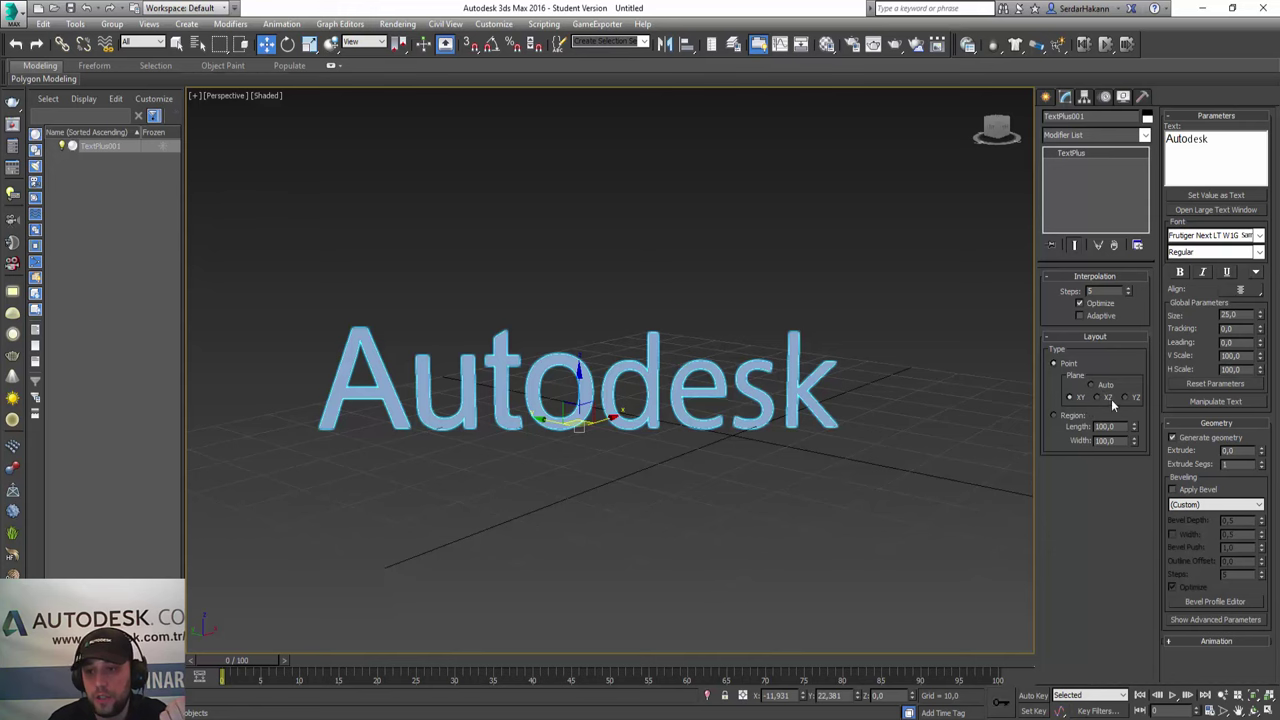
pyautogui.click(1129, 398)
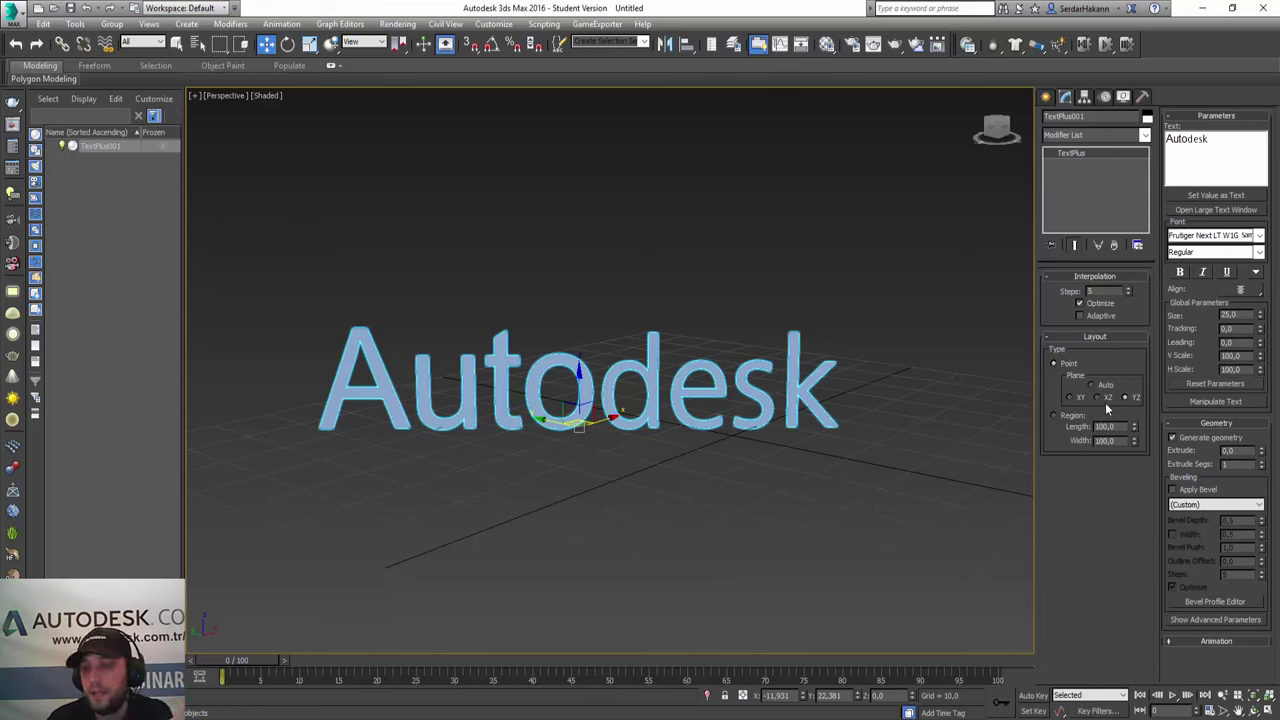
pyautogui.click(1091, 386)
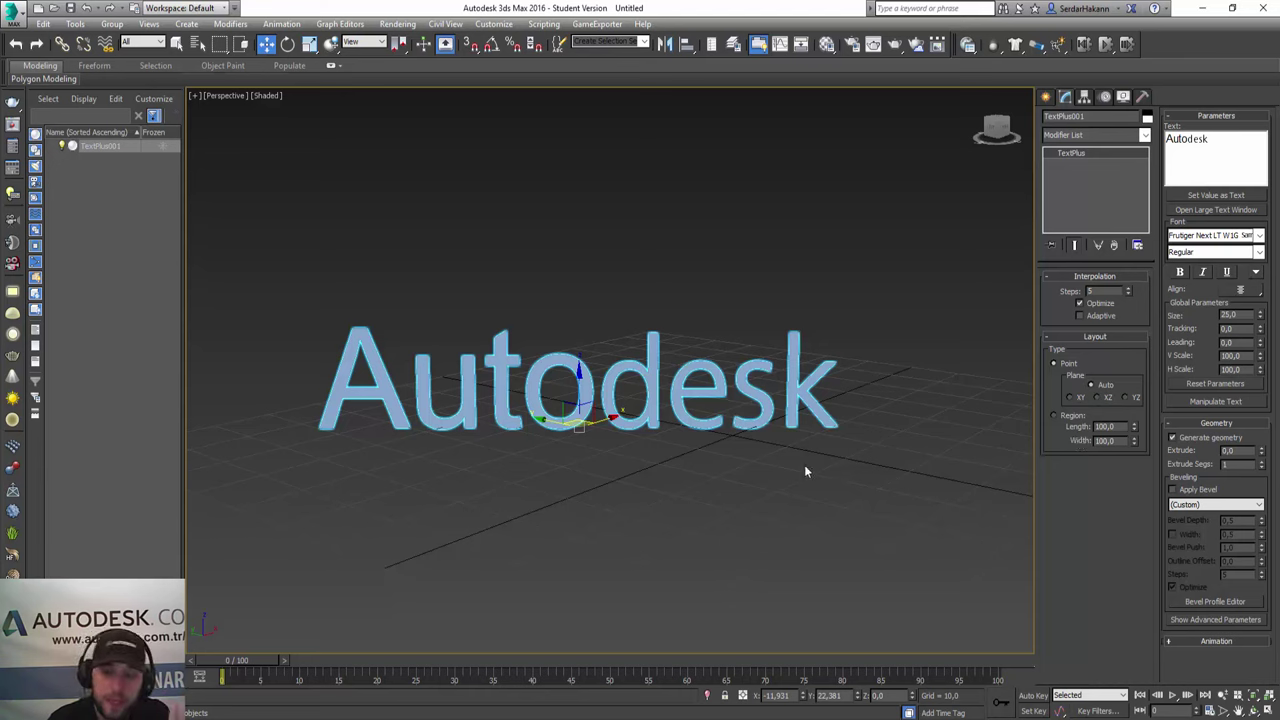
# Try a region layout with length 84, return to Point layout, and bring up Set Value as Text
pyautogui.click(1063, 415)
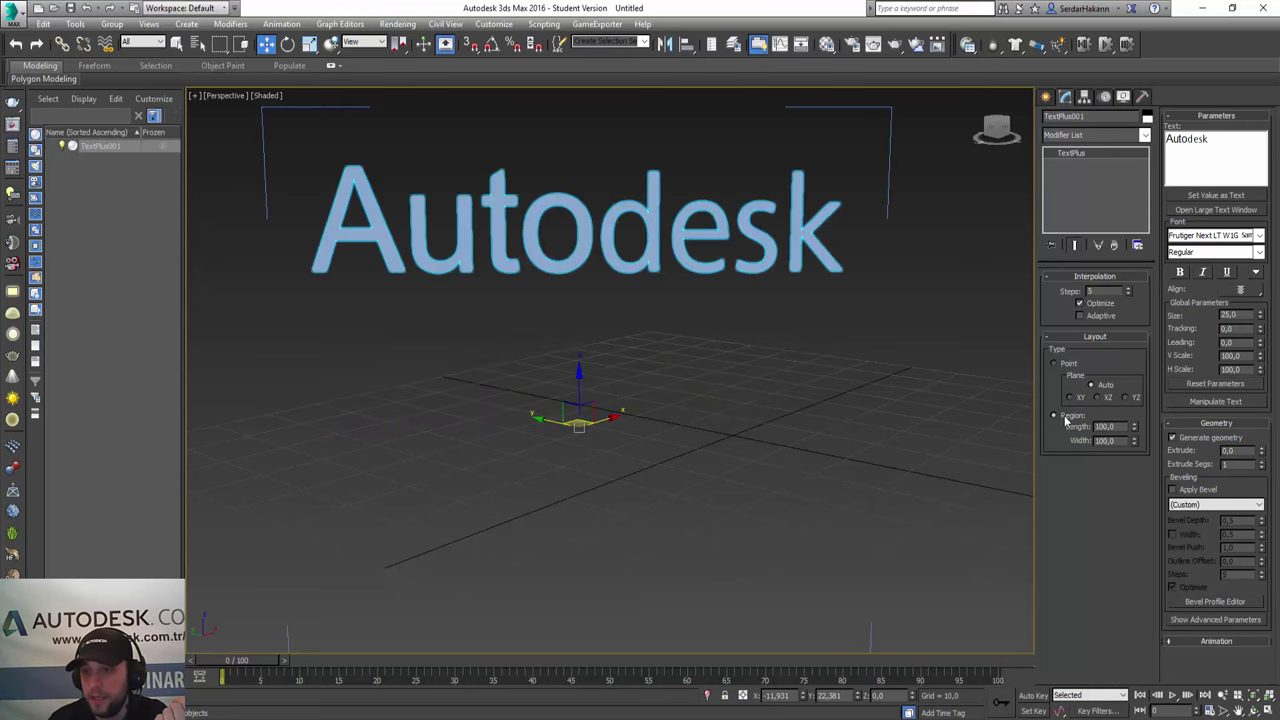
pyautogui.moveTo(749, 296); pyautogui.dragTo(752, 362, button='middle')
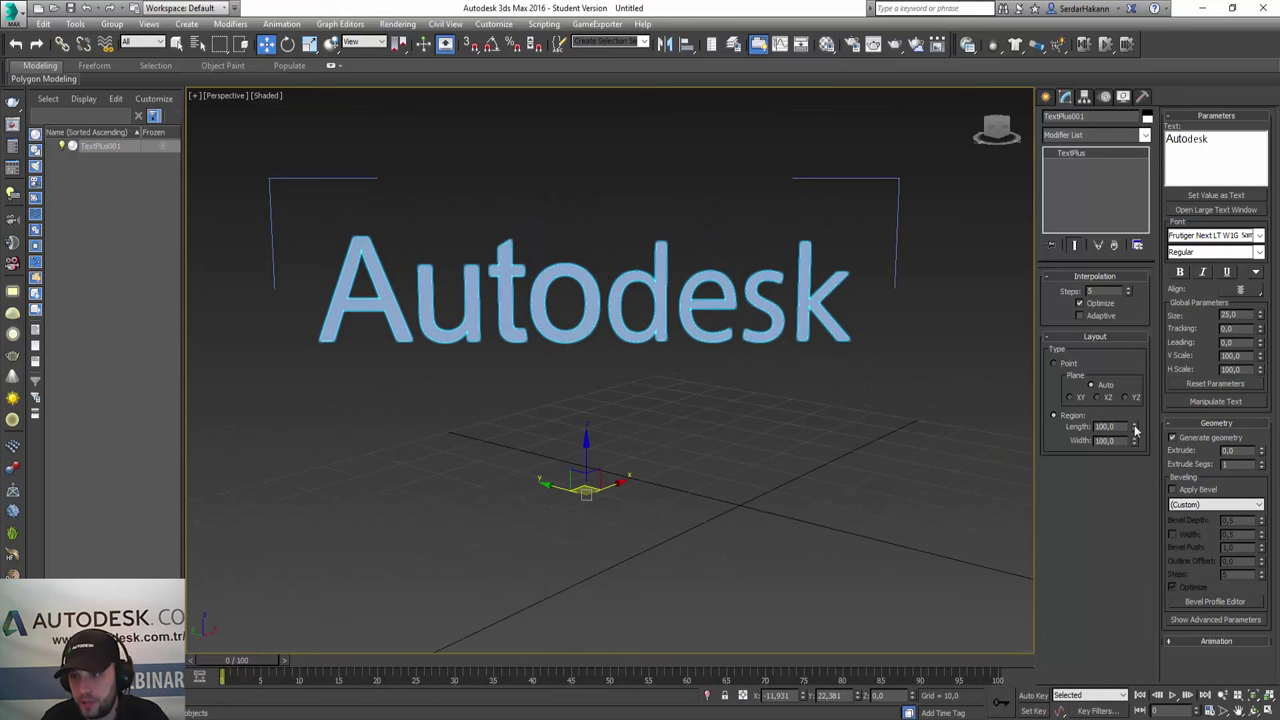
pyautogui.moveTo(1133, 427)
pyautogui.mouseDown()
pyautogui.moveTo(1153, 447)
pyautogui.moveTo(1141, 410)
pyautogui.mouseUp()
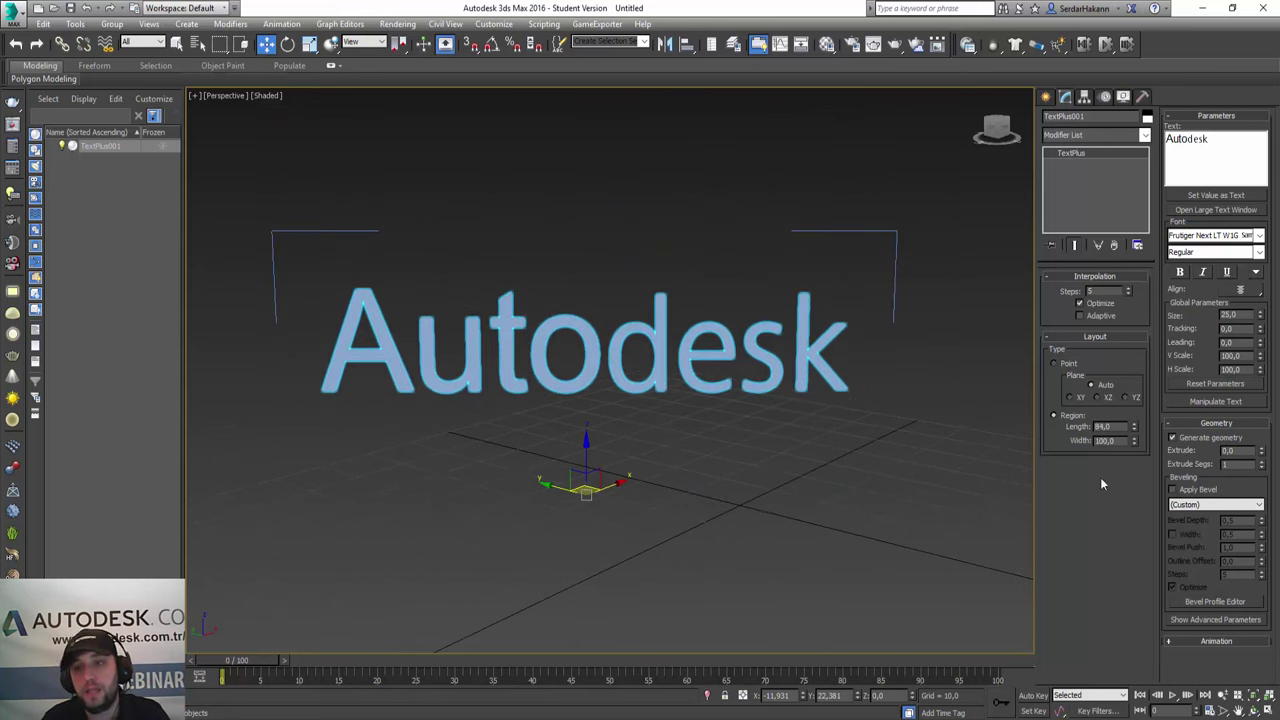
pyautogui.click(1070, 364)
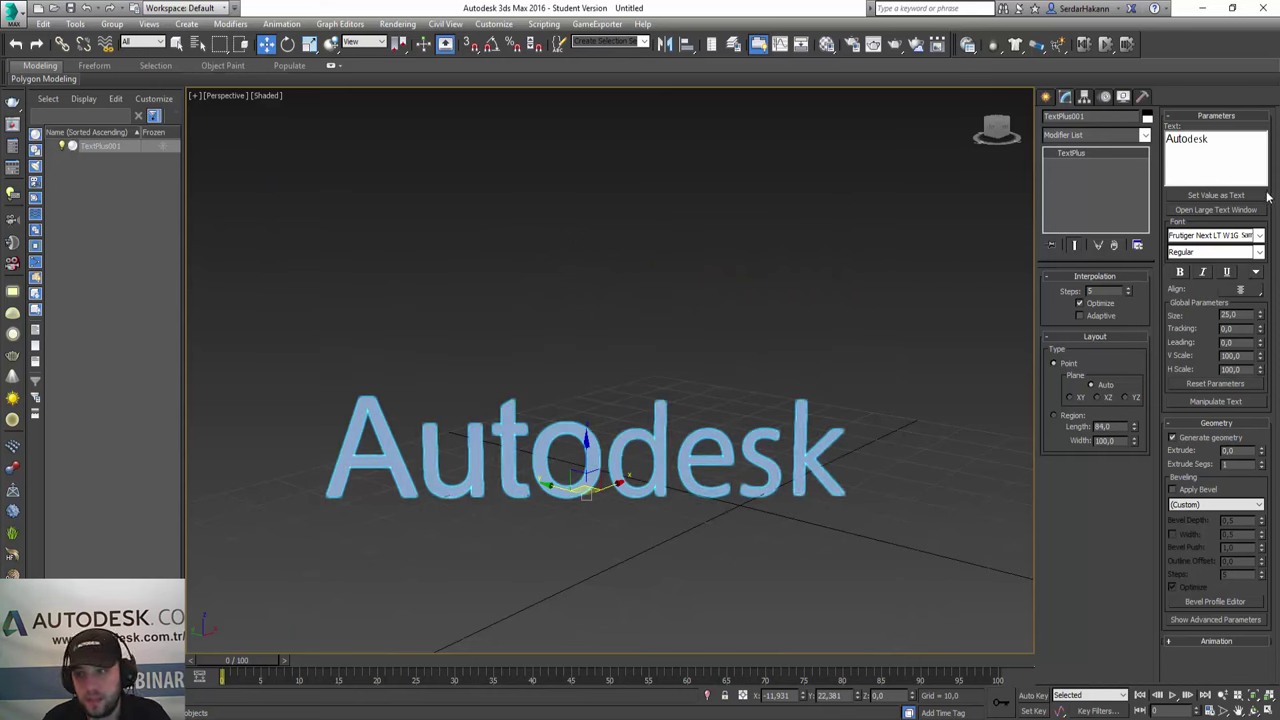
pyautogui.click(1226, 196)
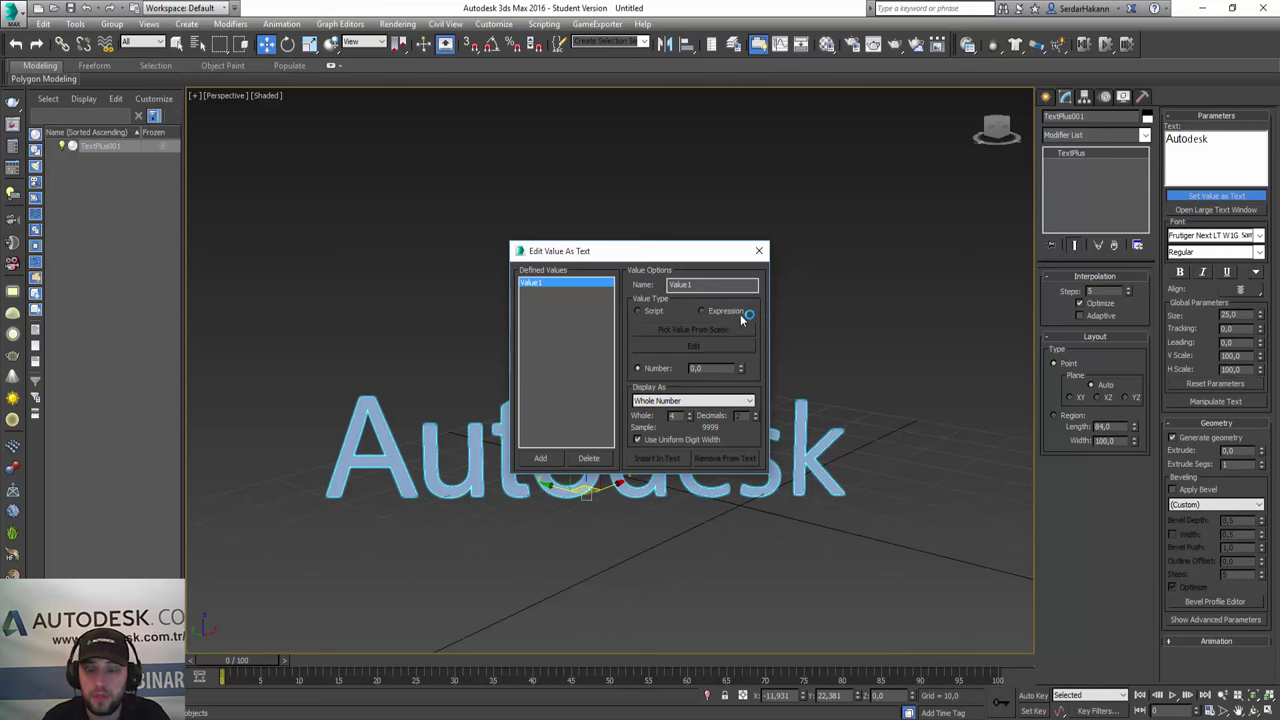
# Leave Display As on Whole Number and close Edit Value As Text without adding a value
pyautogui.click(700, 402)
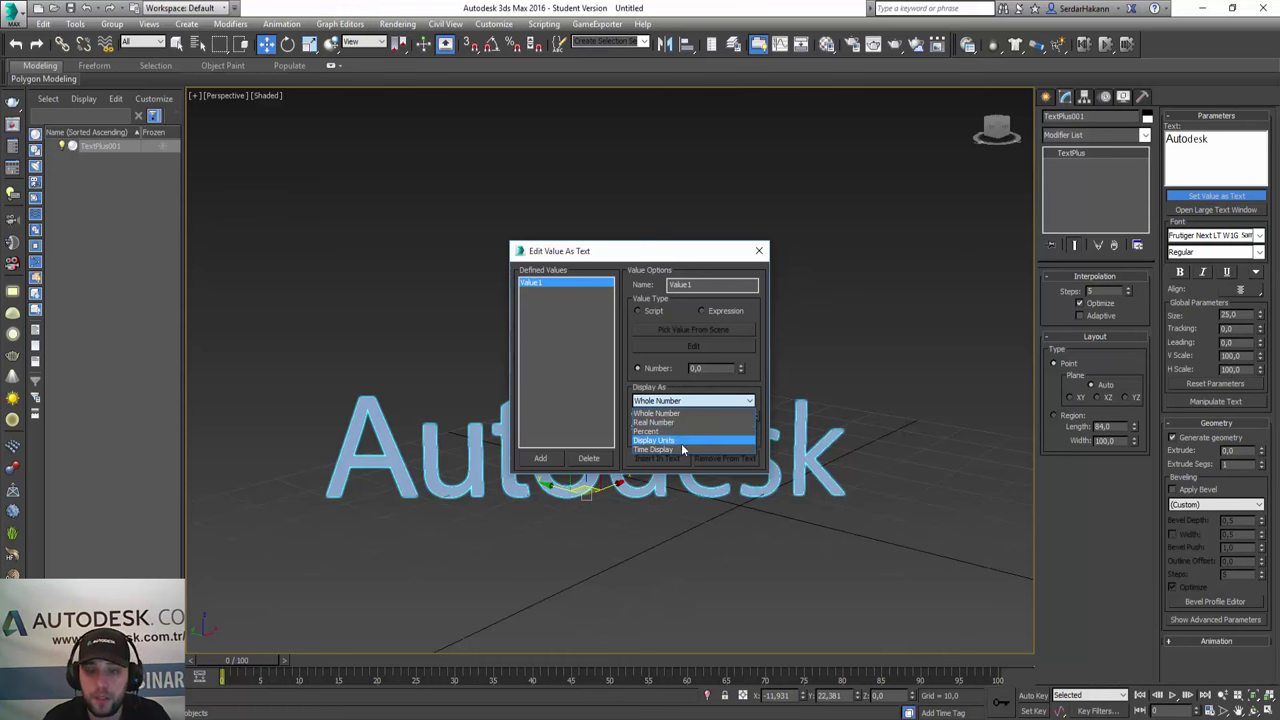
pyautogui.click(573, 396)
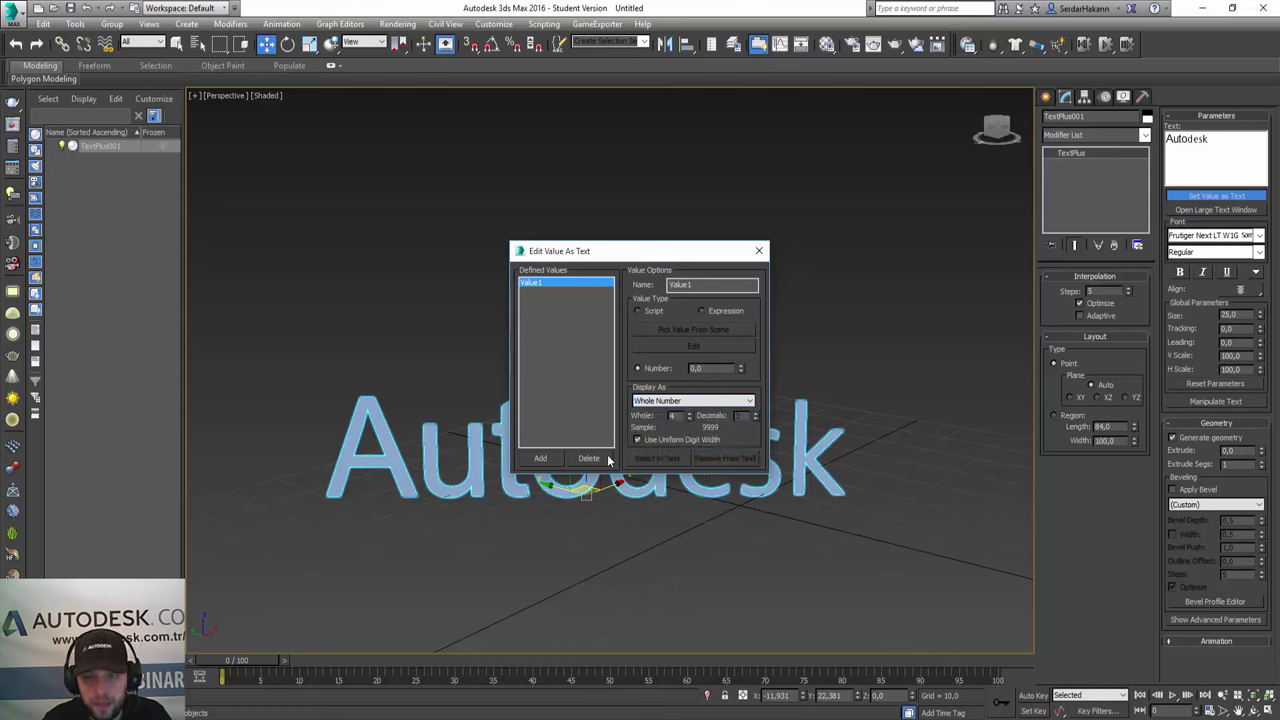
pyautogui.click(759, 251)
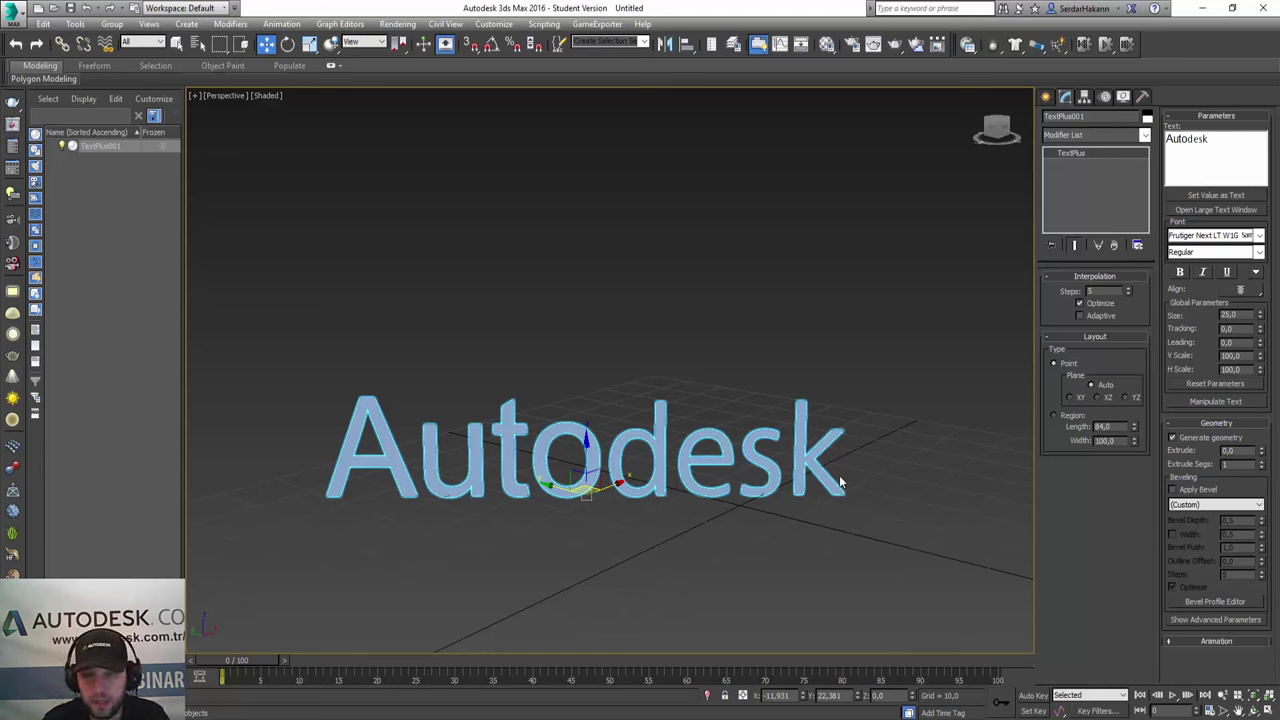
# Extrude the Autodesk text to a depth of 2,67 and display Edged Faces
pyautogui.moveTo(705, 527); pyautogui.dragTo(705, 460, button='middle')
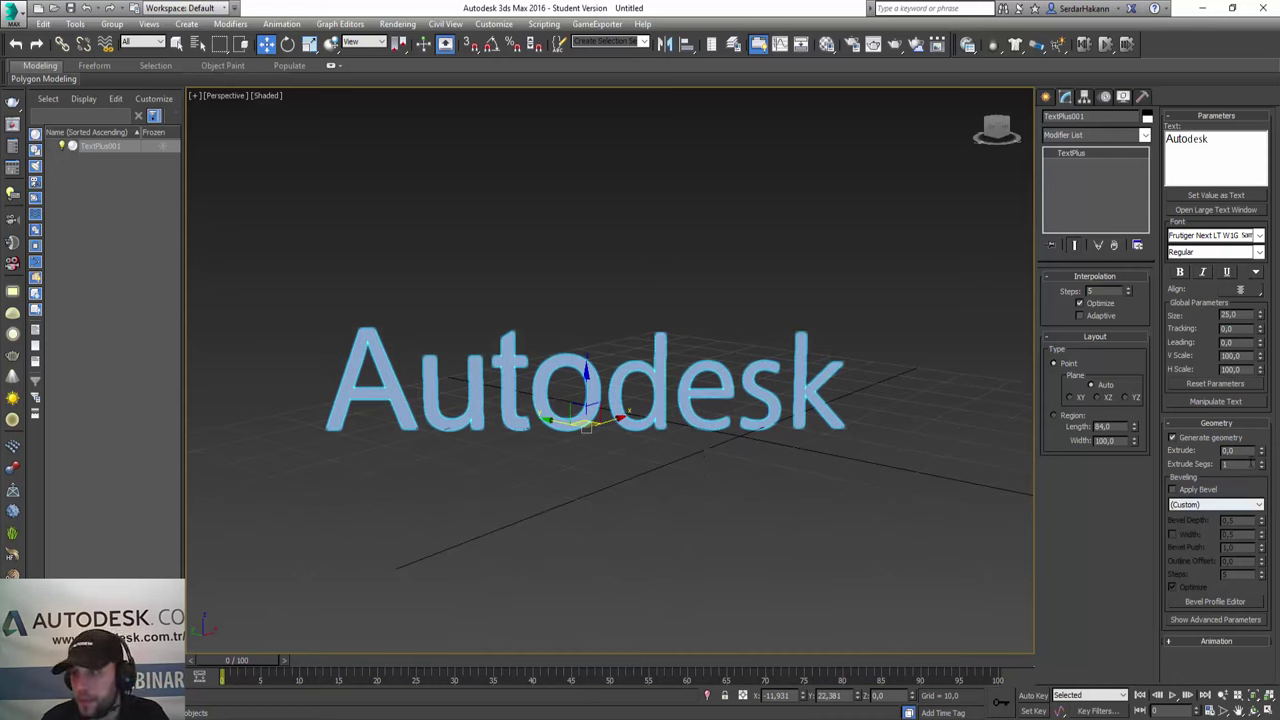
pyautogui.click(1261, 451)
pyautogui.moveTo(1261, 455)
pyautogui.mouseDown()
pyautogui.moveTo(1264, 171)
pyautogui.moveTo(1261, 451)
pyautogui.mouseUp()
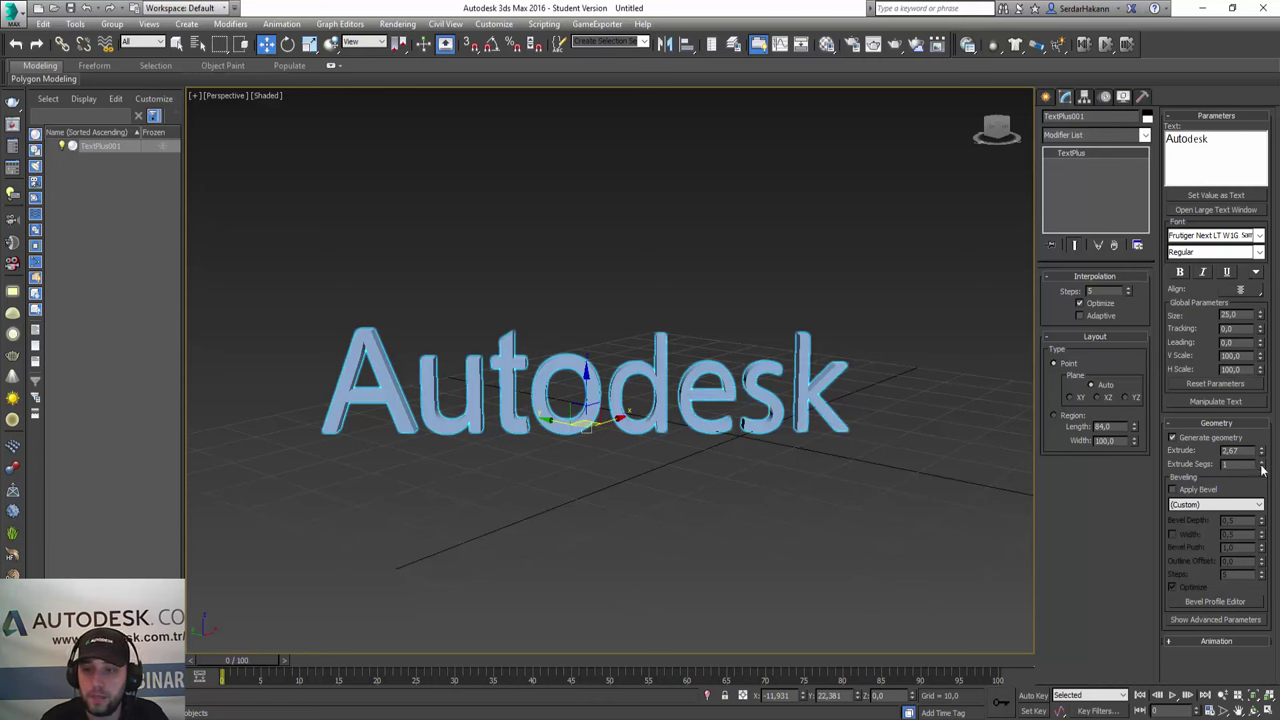
pyautogui.press('F4')
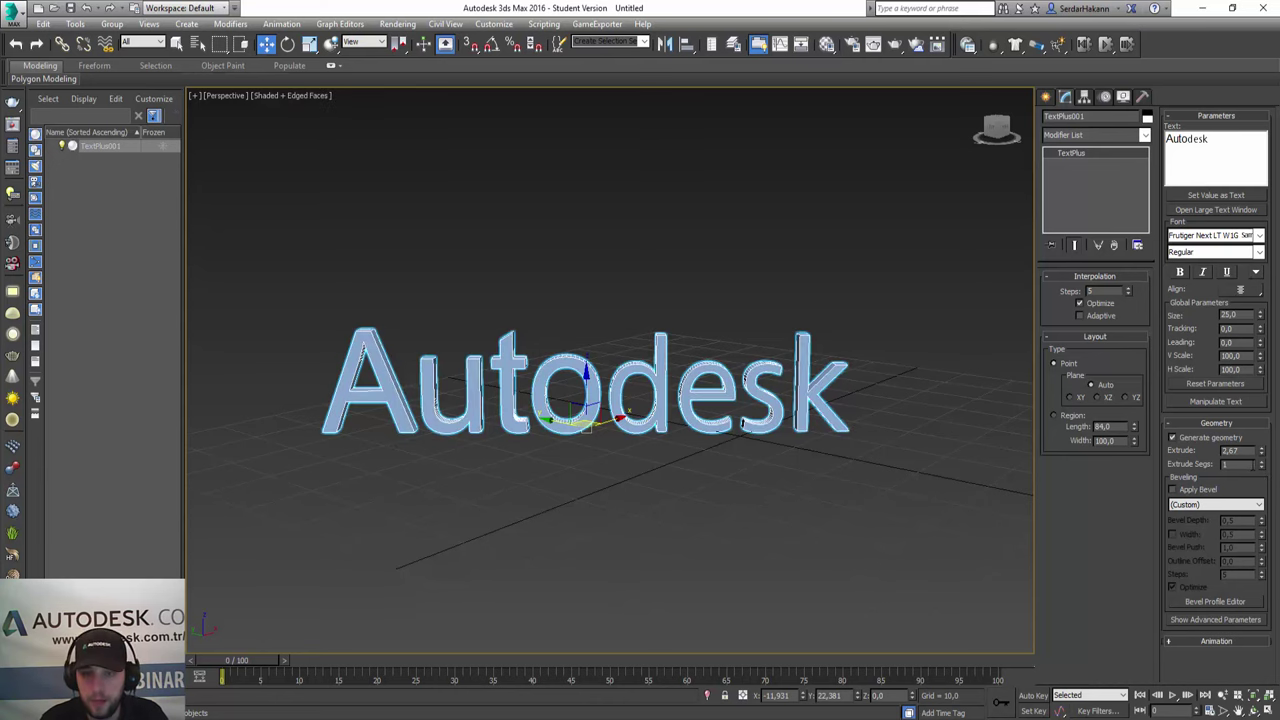
pyautogui.moveTo(649, 355)
pyautogui.keyDown('alt'); pyautogui.mouseDown(button='middle')
pyautogui.moveTo(554, 365)
pyautogui.moveTo(628, 348)
pyautogui.mouseUp(button='middle'); pyautogui.keyUp('alt')
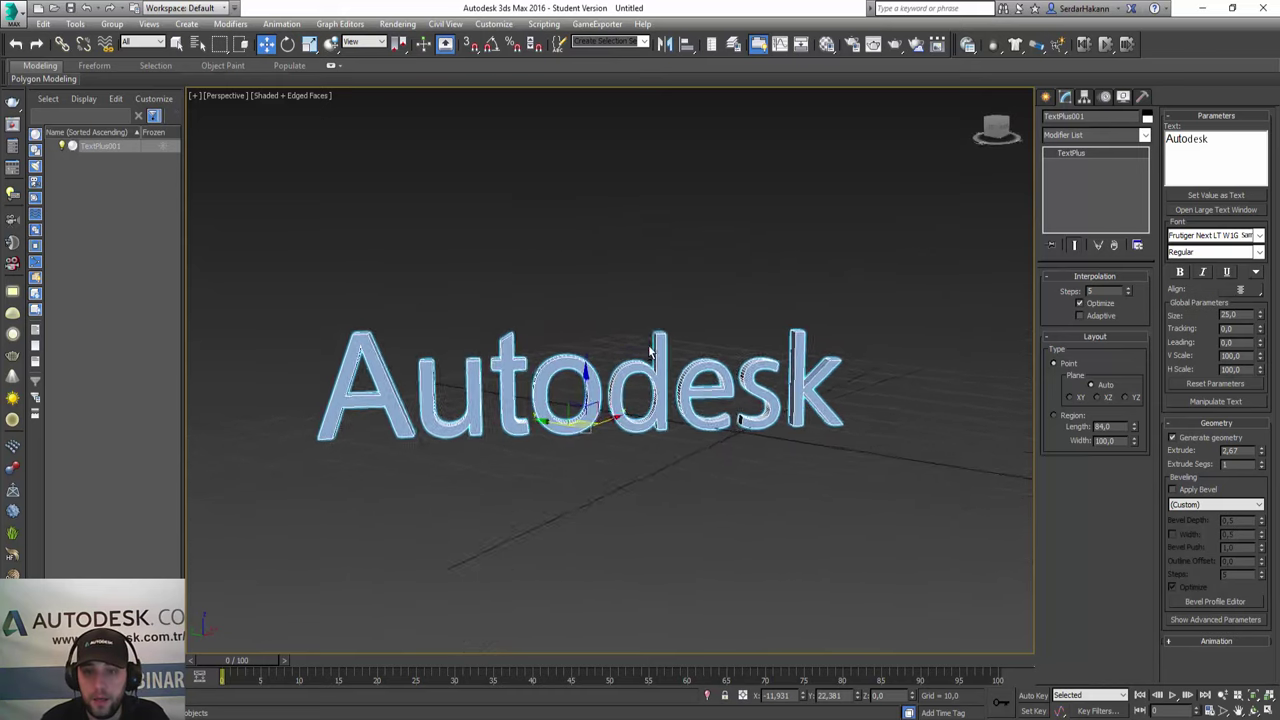
pyautogui.scroll(2, 628, 348)
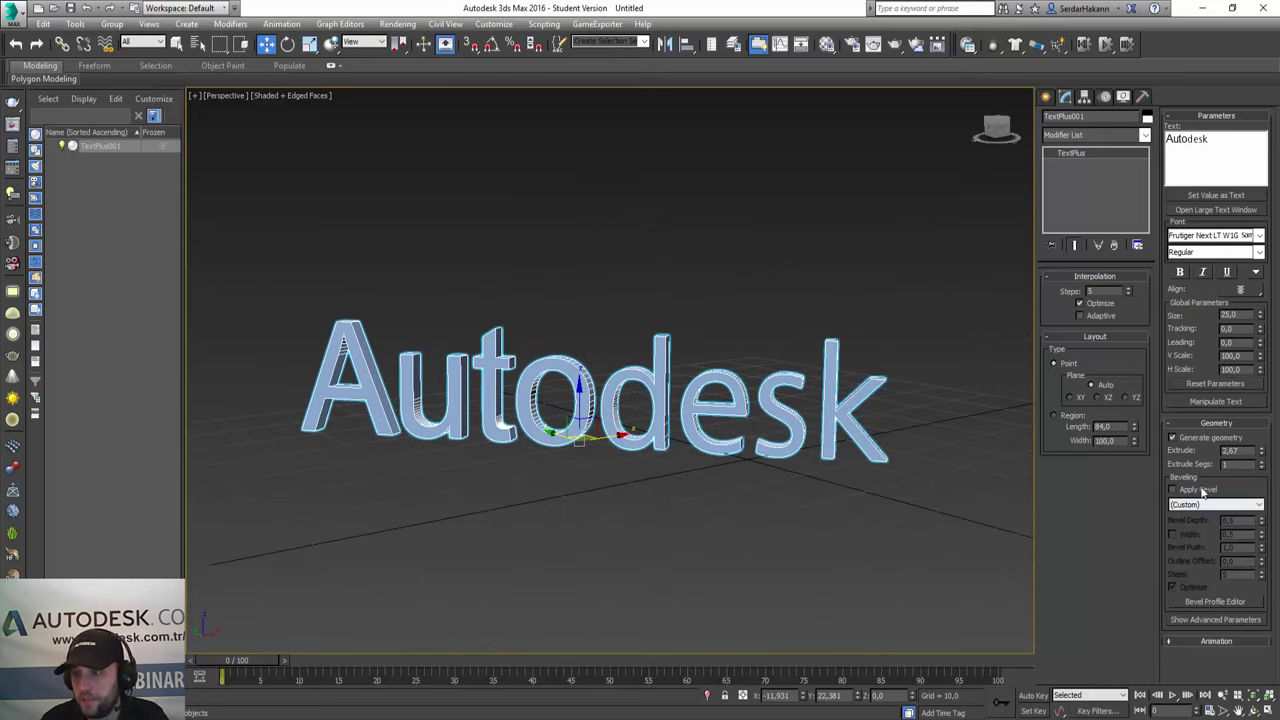
# Enable Apply Bevel under Beveling in the Geometry rollout
pyautogui.click(1173, 490)
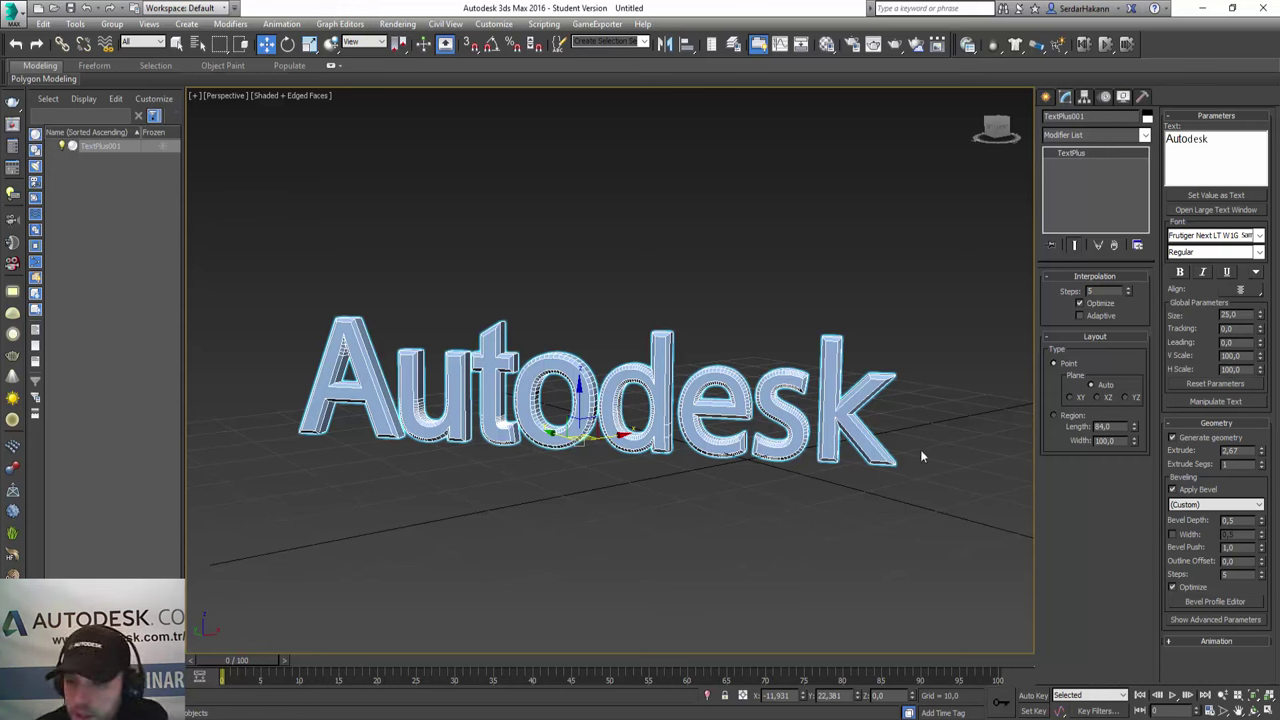
# Try the Concave and then Convex bevel profiles, viewing the text with plain shading
pyautogui.click(1213, 506)
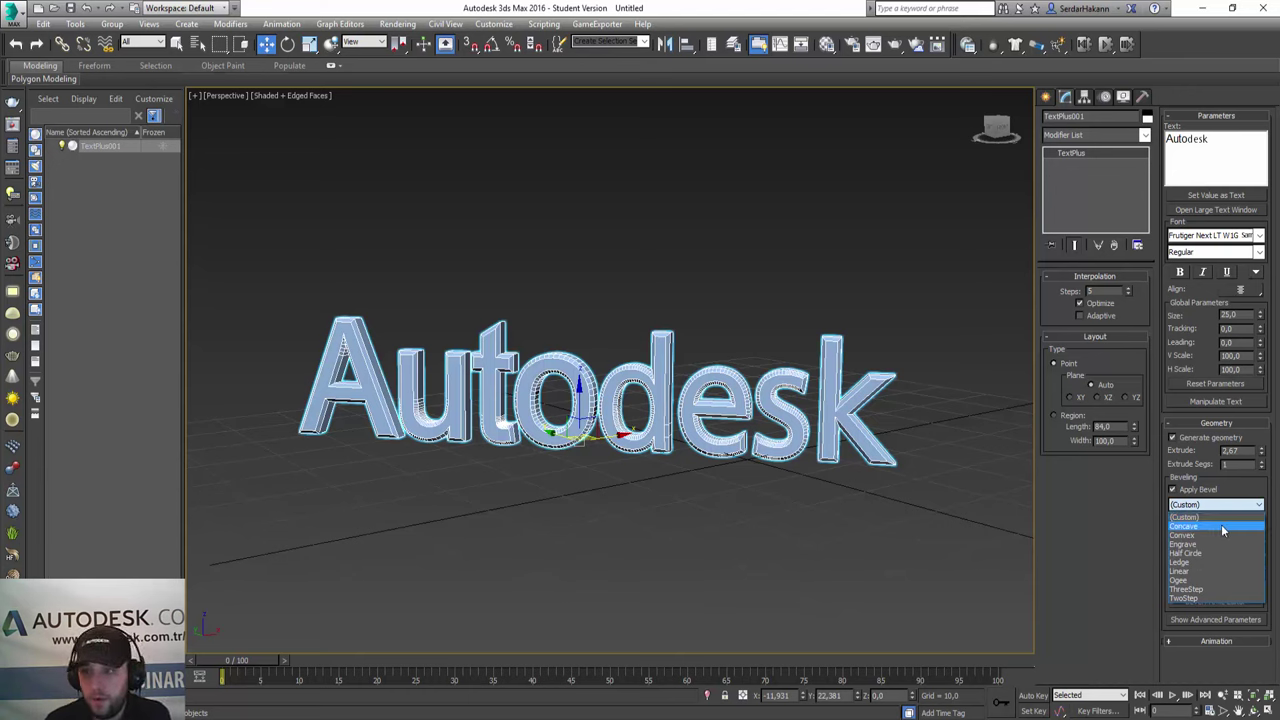
pyautogui.click(1221, 526)
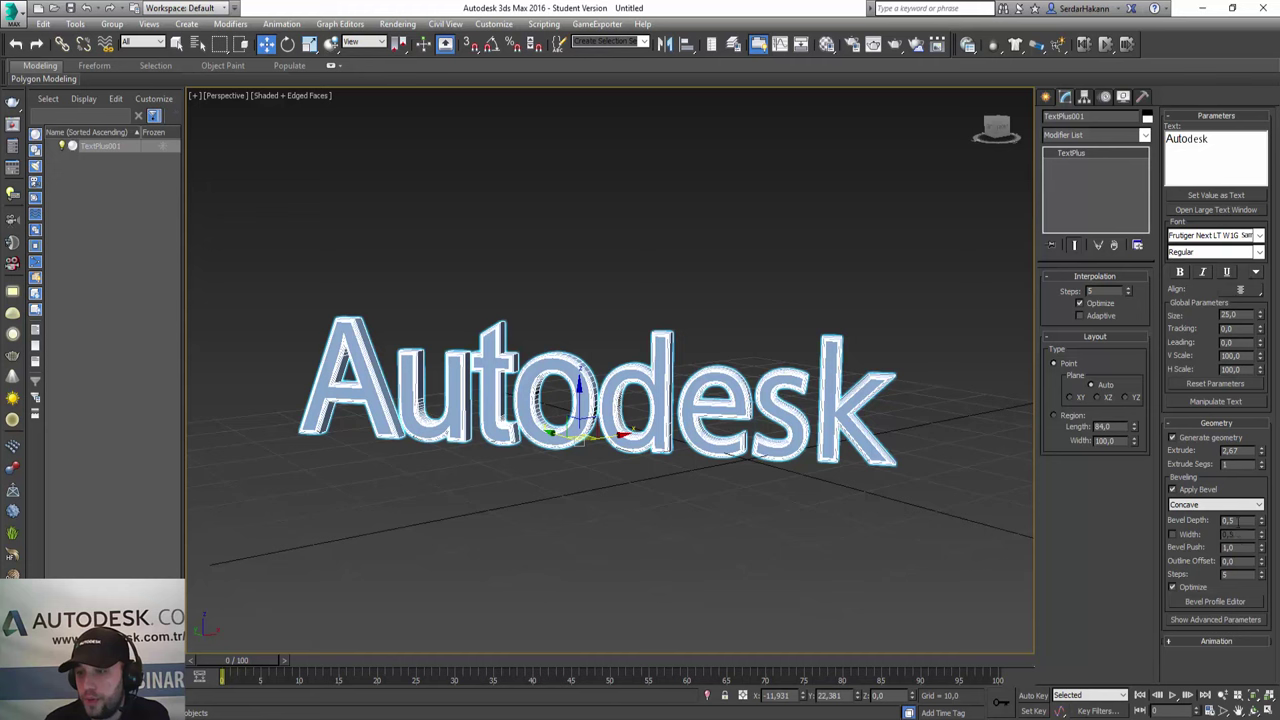
pyautogui.click(1215, 504)
pyautogui.click(1216, 531)
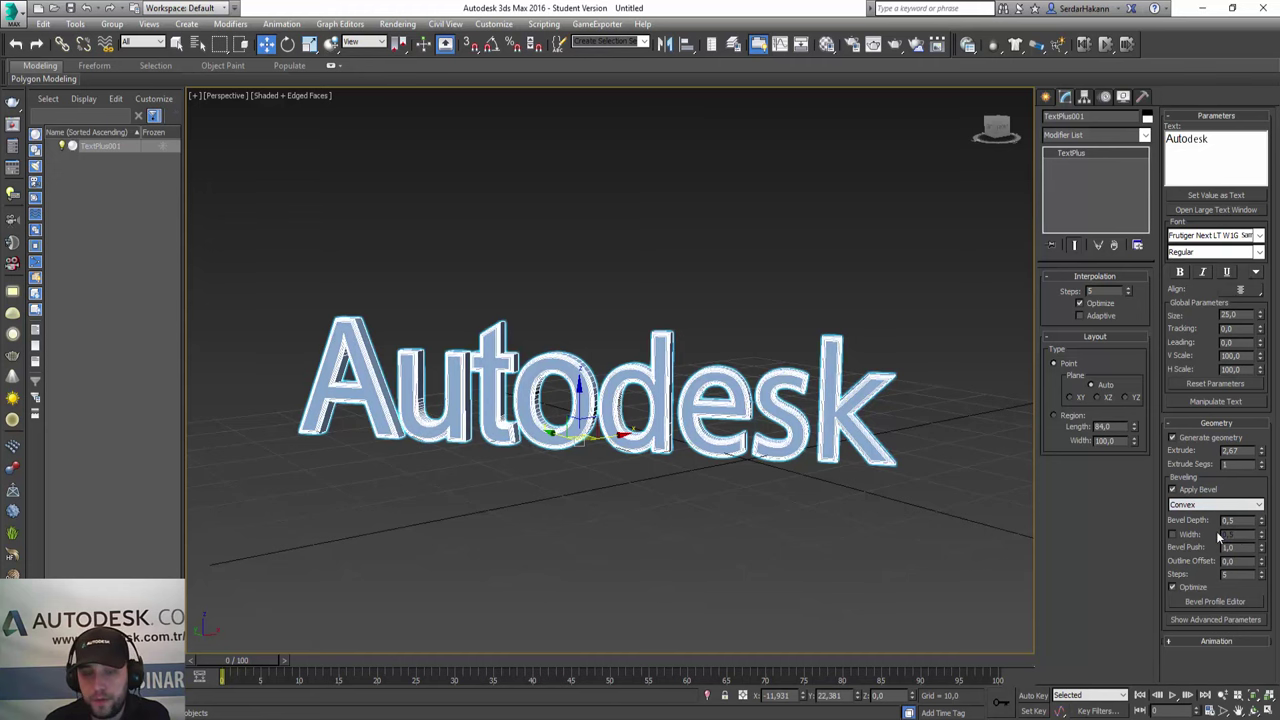
pyautogui.hotkey('alt', 'Down')
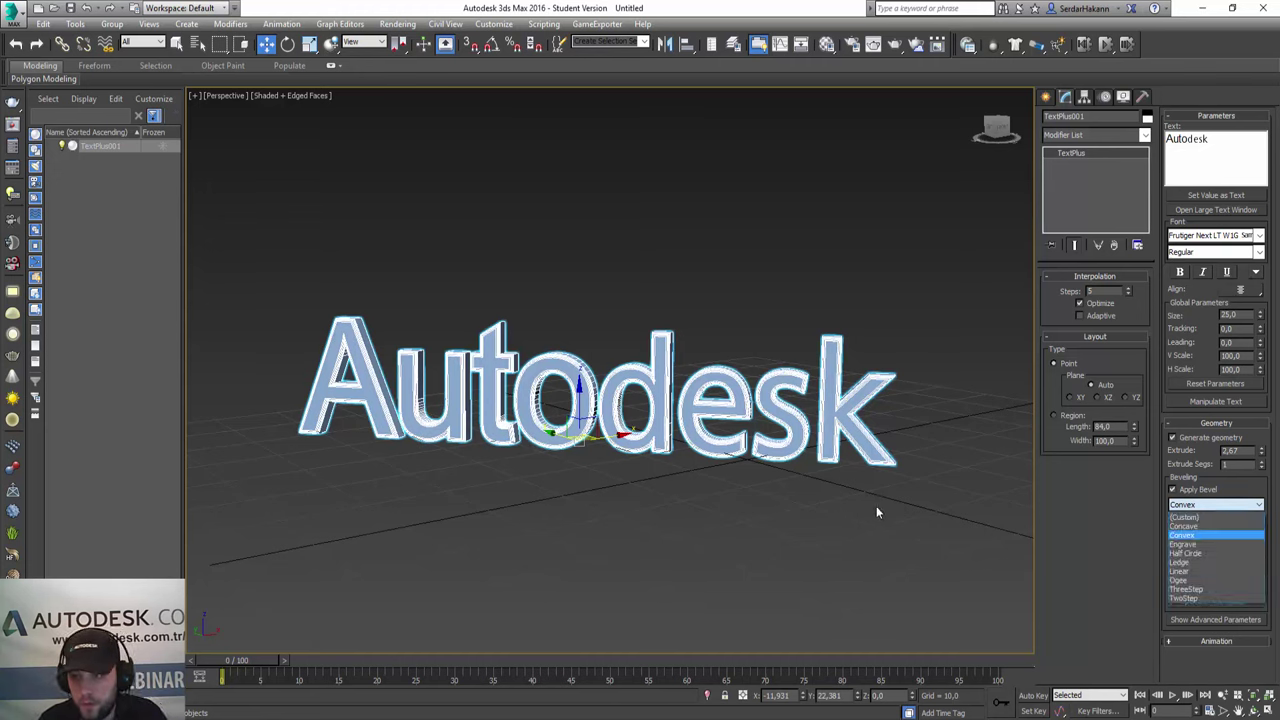
pyautogui.press('Escape')
pyautogui.press('F4')
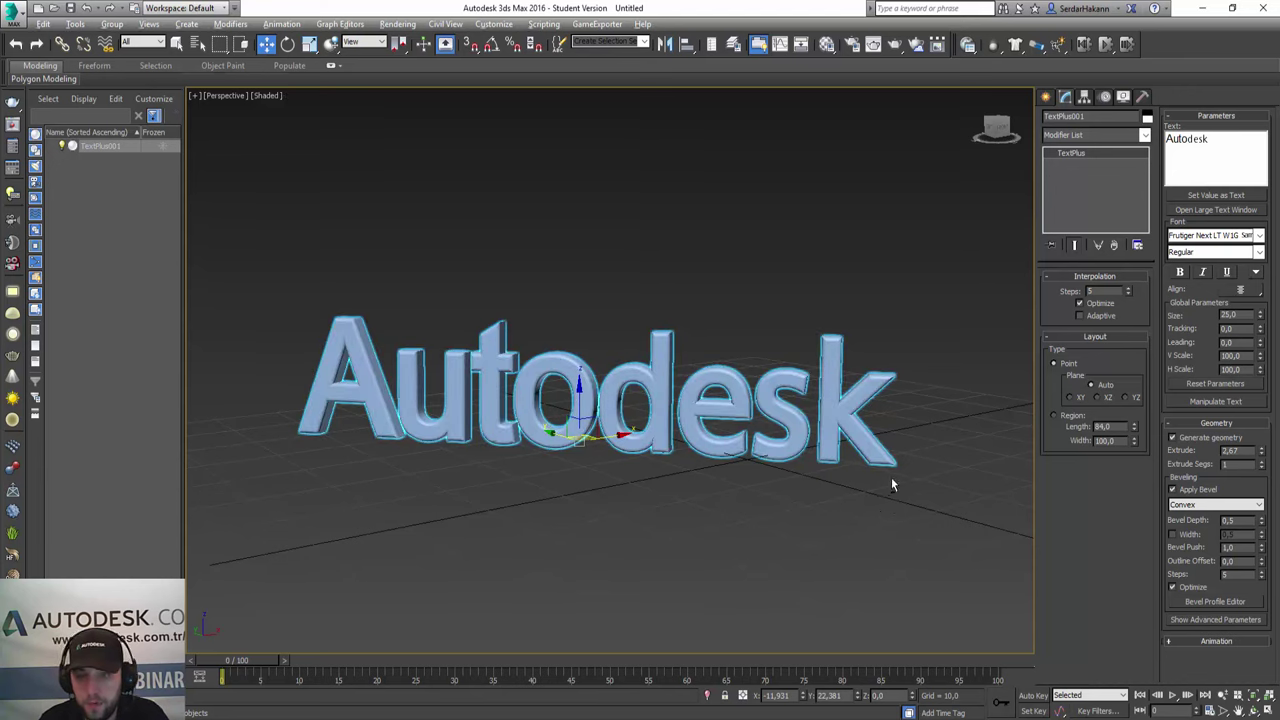
pyautogui.moveTo(891, 481)
pyautogui.keyDown('alt'); pyautogui.mouseDown(button='middle')
pyautogui.moveTo(838, 479)
pyautogui.moveTo(849, 483)
pyautogui.mouseUp(button='middle'); pyautogui.keyUp('alt')
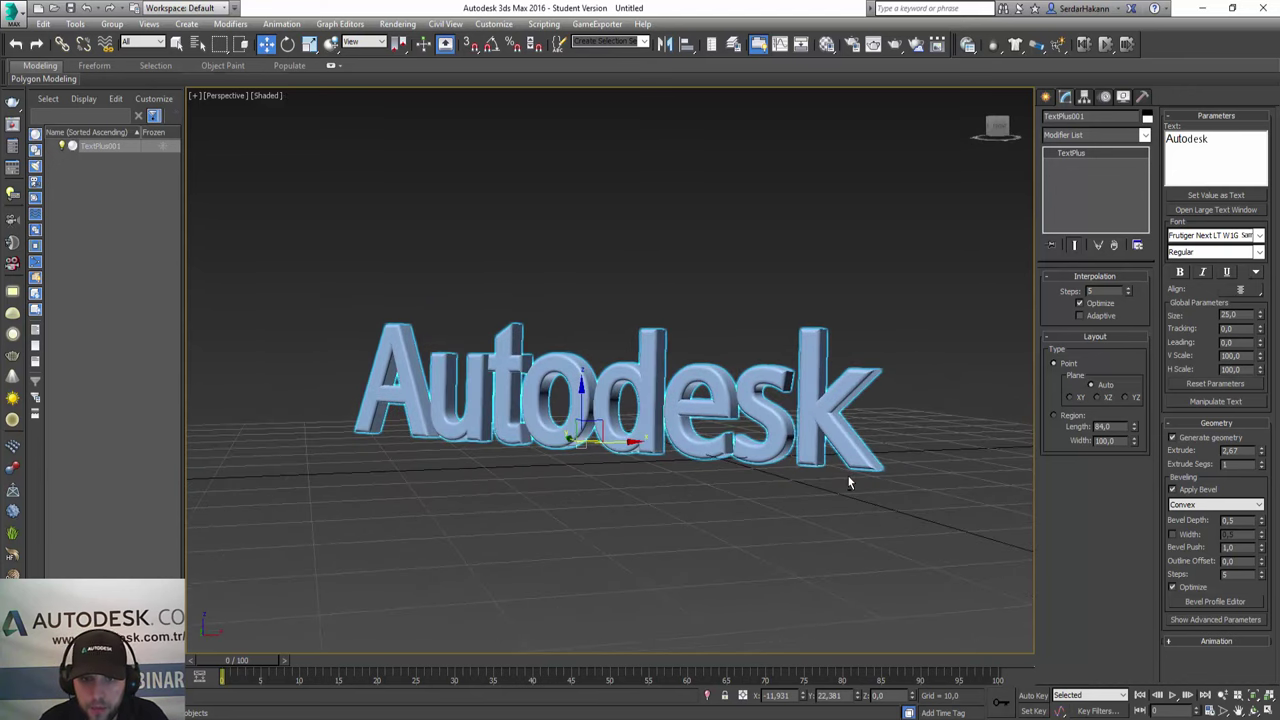
# Apply the Engrave bevel profile, hide the grid, and preview different bevel depths
pyautogui.click(1200, 505)
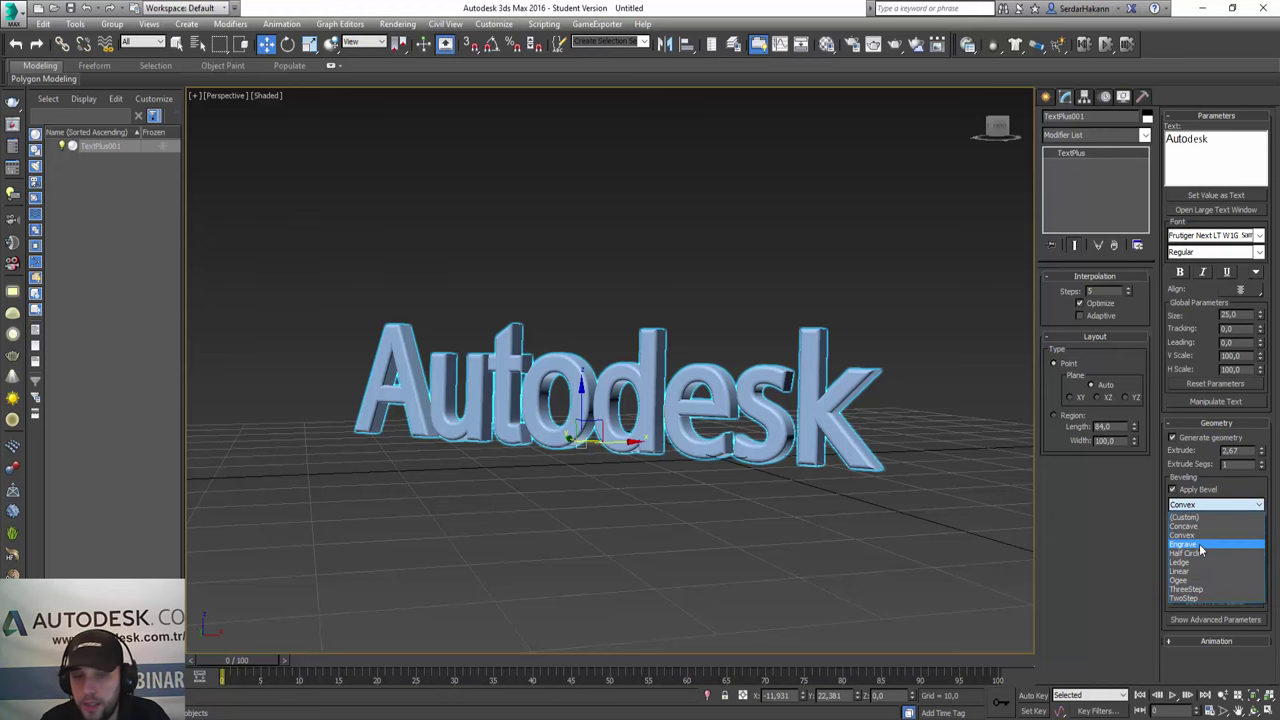
pyautogui.click(1199, 543)
pyautogui.moveTo(978, 451)
pyautogui.keyDown('alt'); pyautogui.mouseDown(button='middle')
pyautogui.moveTo(946, 417)
pyautogui.moveTo(1030, 434)
pyautogui.moveTo(936, 410)
pyautogui.moveTo(963, 395)
pyautogui.moveTo(987, 422)
pyautogui.mouseUp(button='middle'); pyautogui.keyUp('alt')
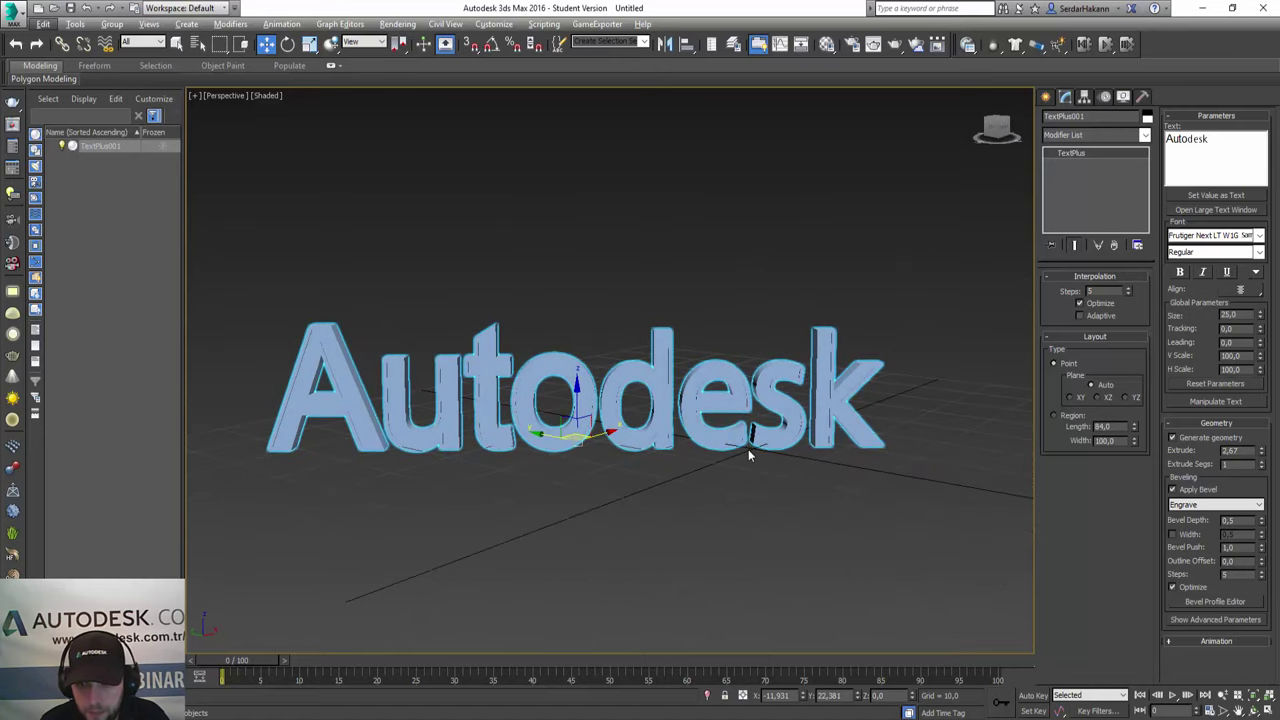
pyautogui.press('g')
pyautogui.moveTo(657, 437)
pyautogui.keyDown('alt'); pyautogui.mouseDown(button='middle')
pyautogui.moveTo(660, 425)
pyautogui.moveTo(642, 424)
pyautogui.mouseUp(button='middle'); pyautogui.keyUp('alt')
pyautogui.press('F4')
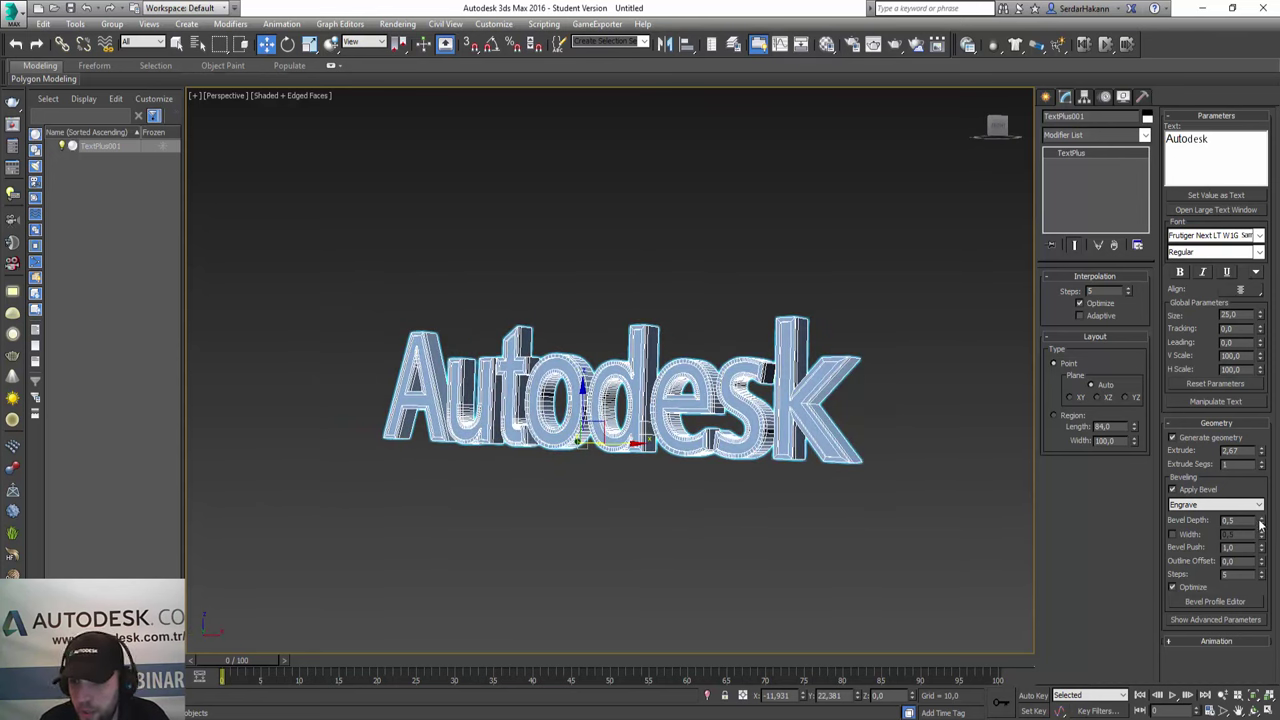
pyautogui.moveTo(1261, 522); pyautogui.dragTo(1246, 500)
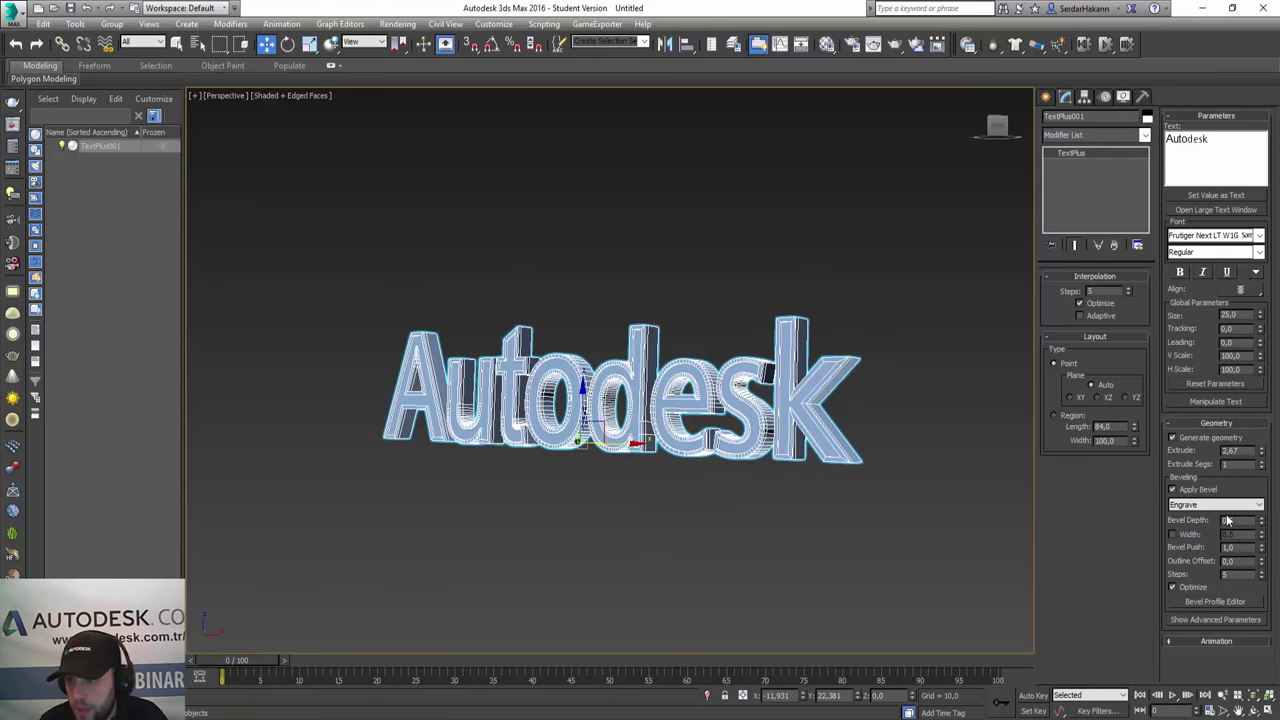
# Apply the Half Circle and then Ledge bevel profiles, viewing the text with plain shading
pyautogui.click(1225, 505)
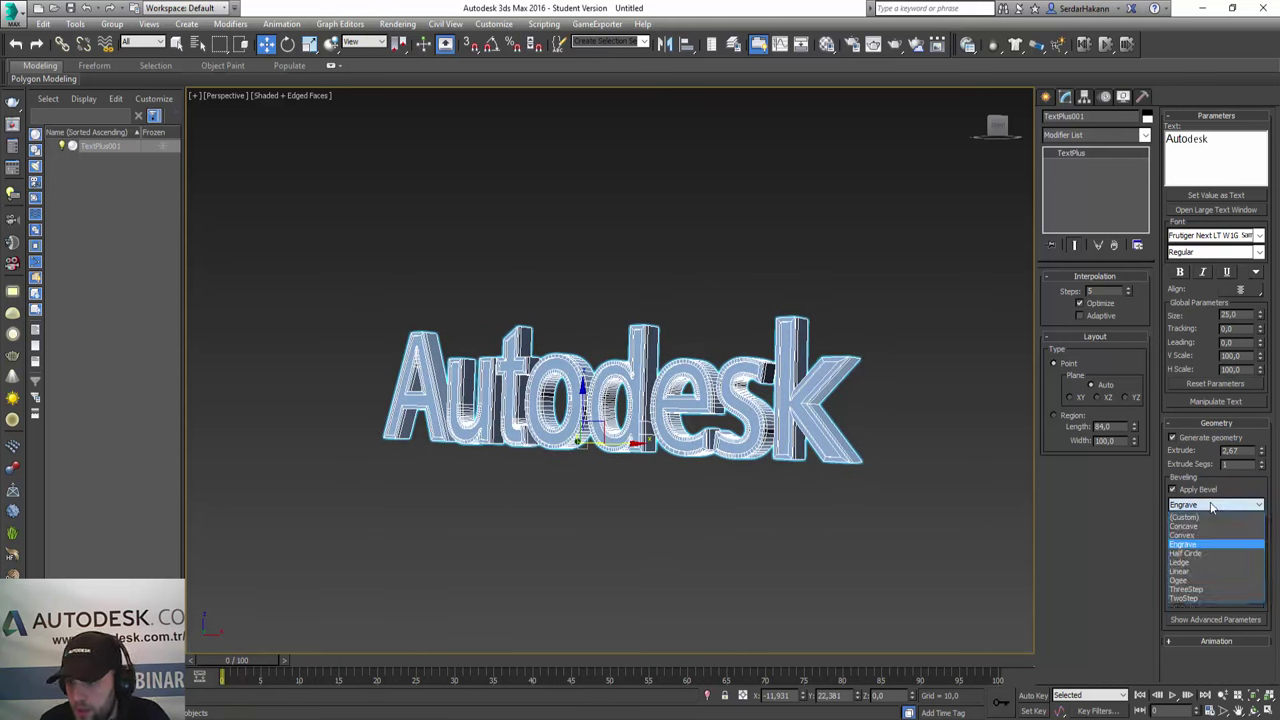
pyautogui.click(1209, 552)
pyautogui.click(742, 541)
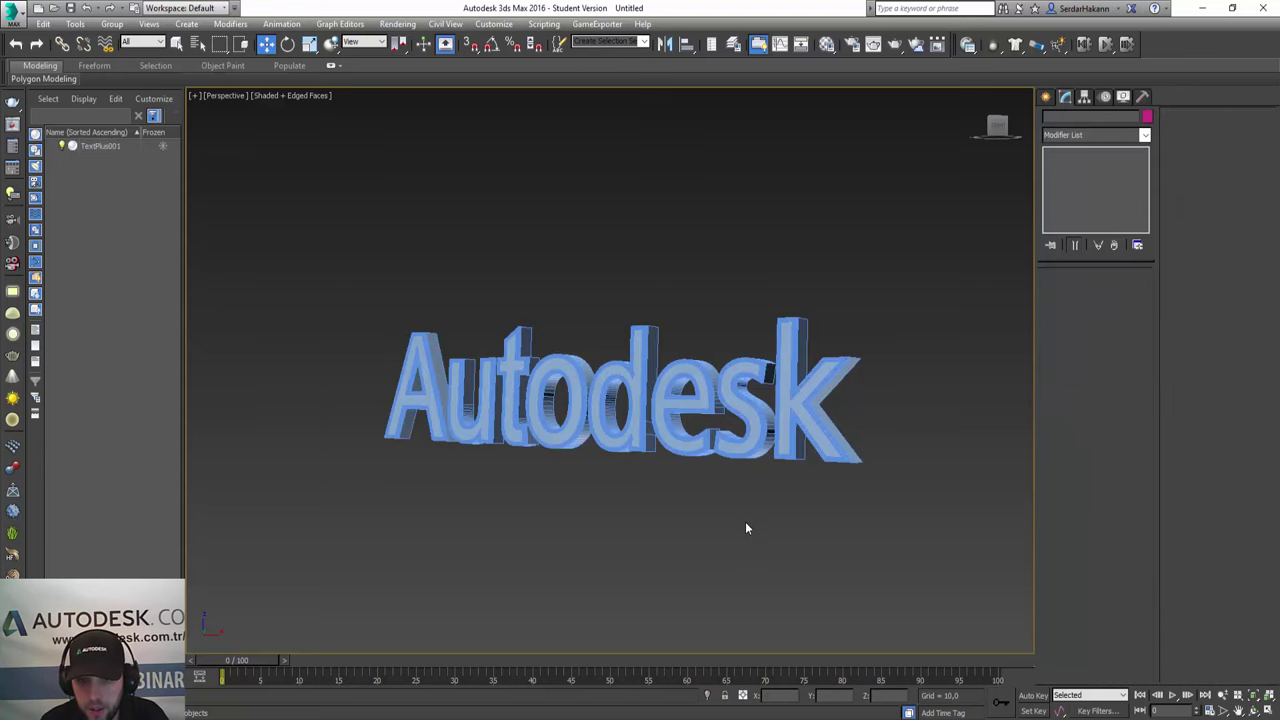
pyautogui.press('F4')
pyautogui.click(742, 408)
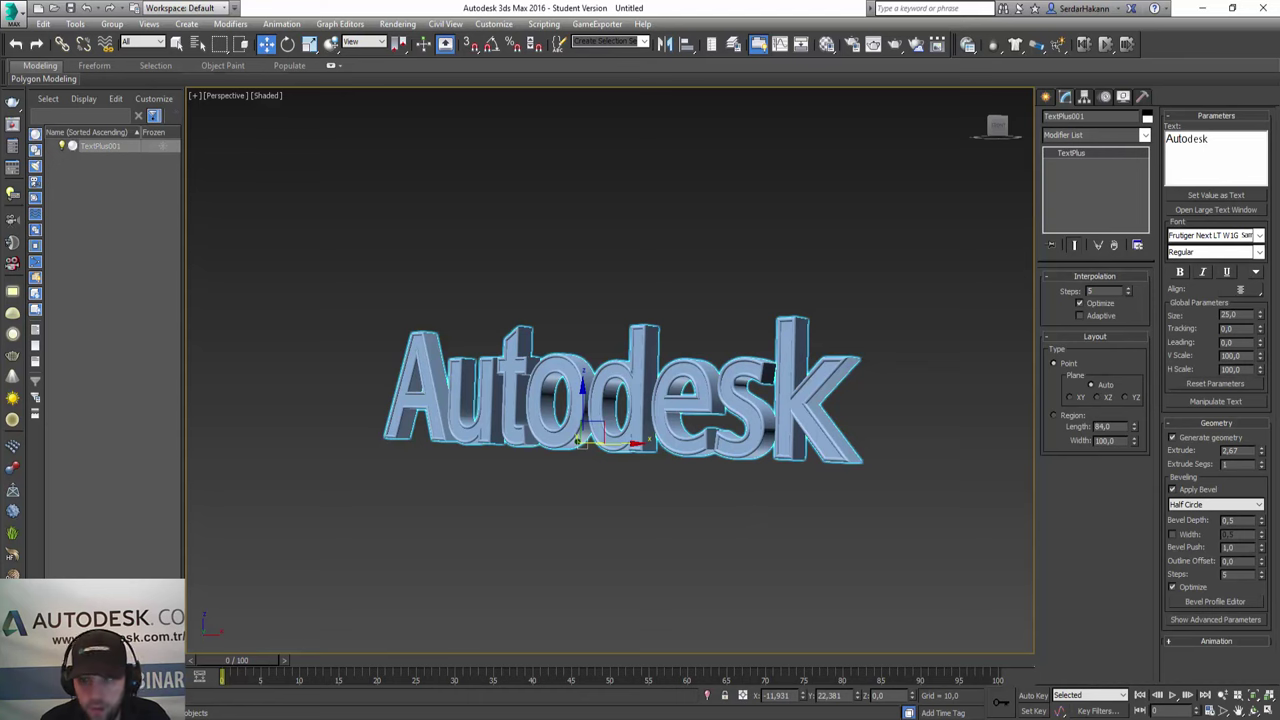
pyautogui.click(1203, 505)
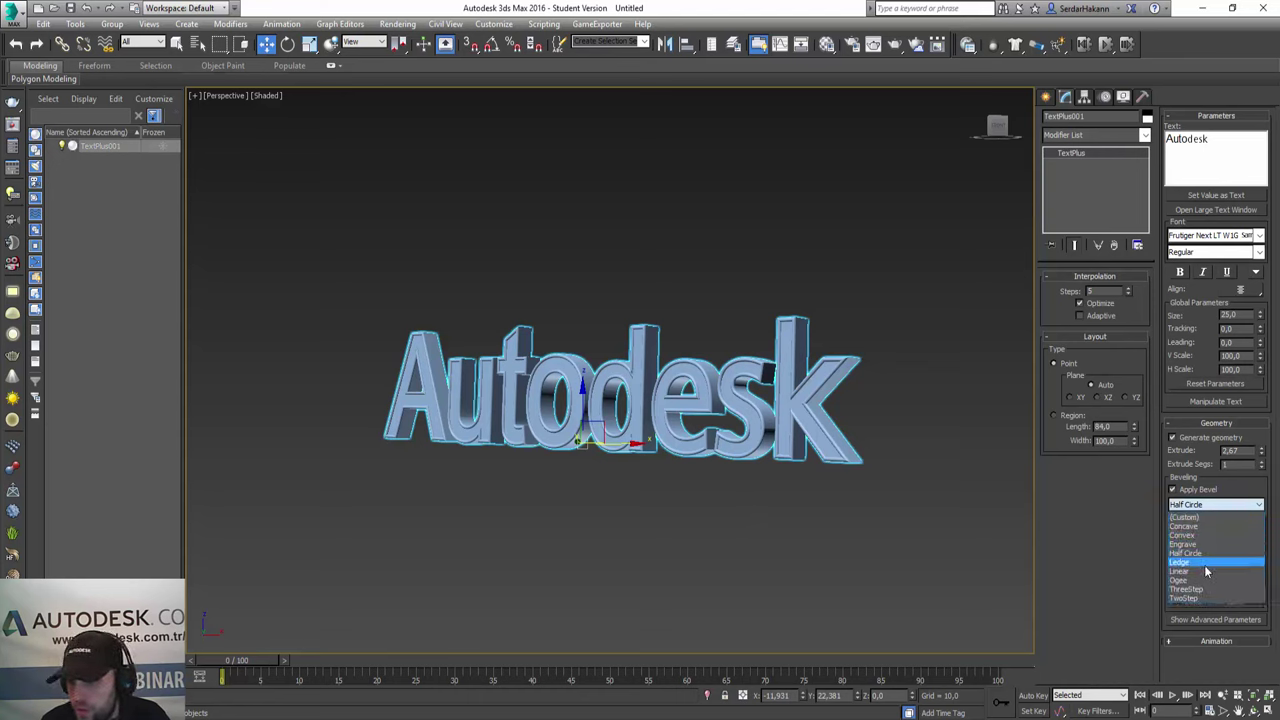
pyautogui.click(1204, 565)
pyautogui.moveTo(578, 436)
pyautogui.keyDown('alt'); pyautogui.mouseDown(button='middle')
pyautogui.moveTo(446, 417)
pyautogui.moveTo(465, 432)
pyautogui.mouseUp(button='middle'); pyautogui.keyUp('alt')
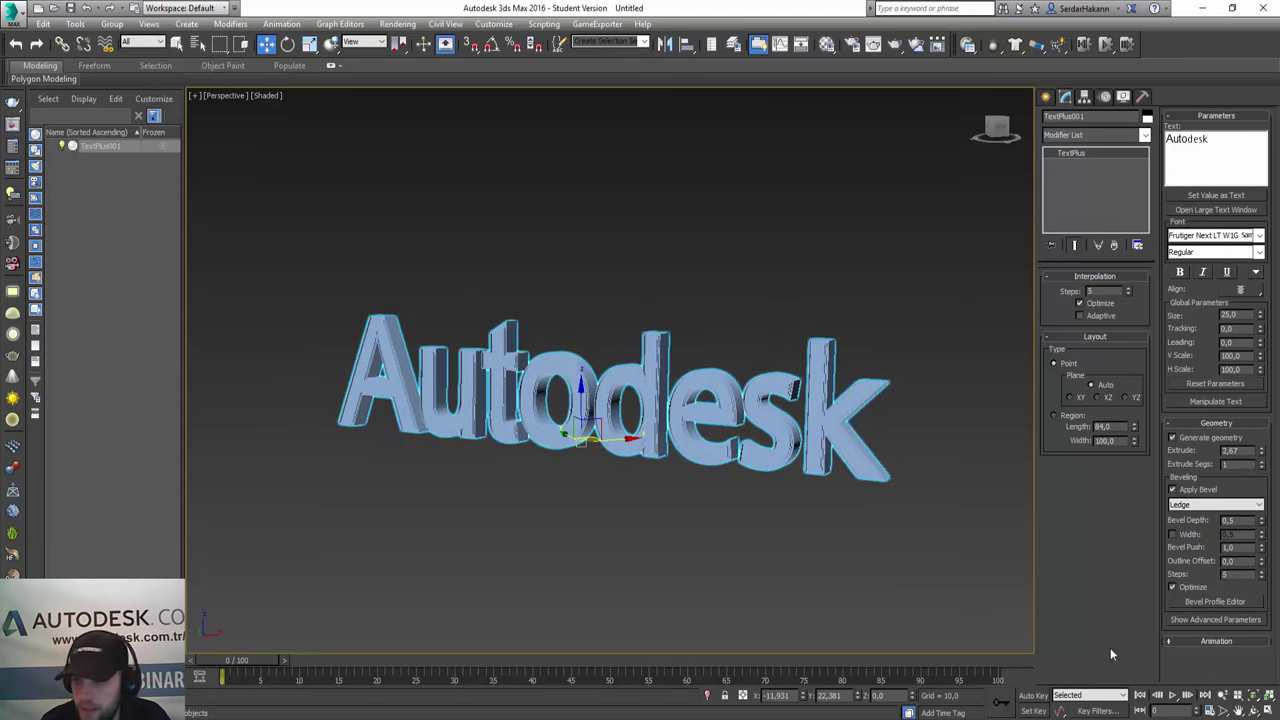
# Switch the bevel to Linear and then Ogee, inspecting each from an angle
pyautogui.click(1208, 508)
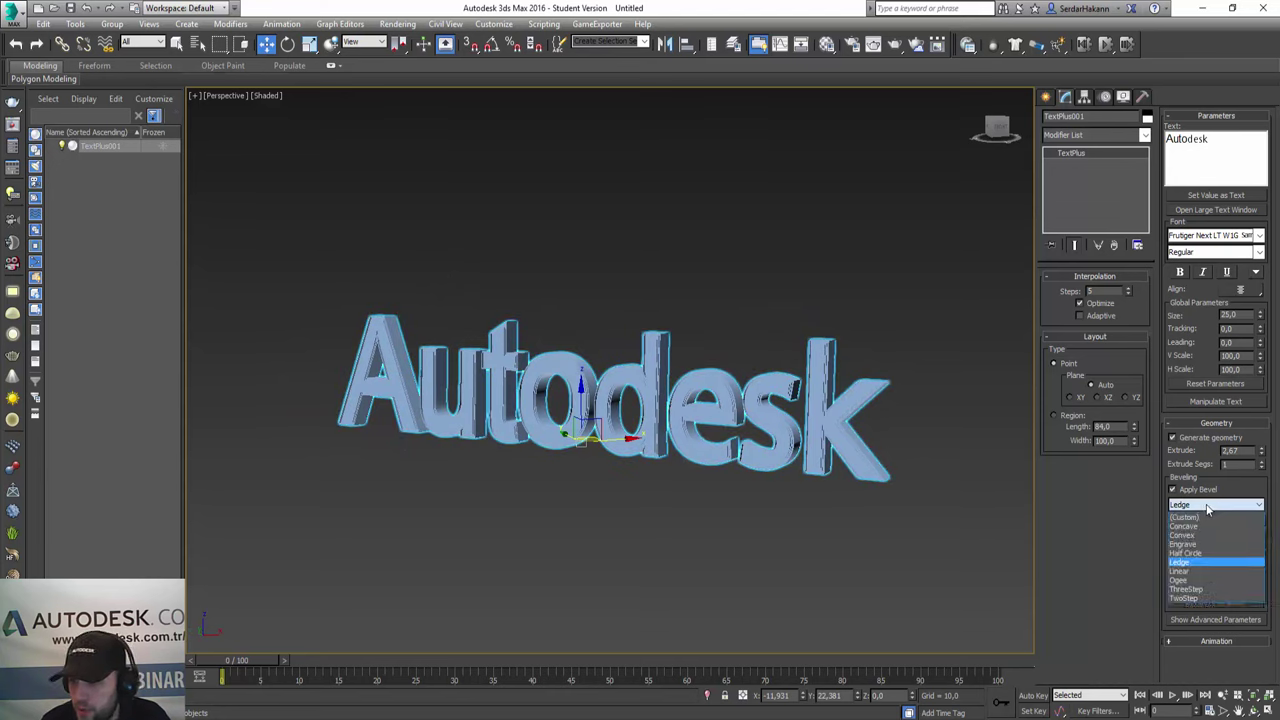
pyautogui.click(1200, 571)
pyautogui.keyDown('alt'); pyautogui.moveTo(756, 467); pyautogui.dragTo(795, 468, button='middle'); pyautogui.keyUp('alt')
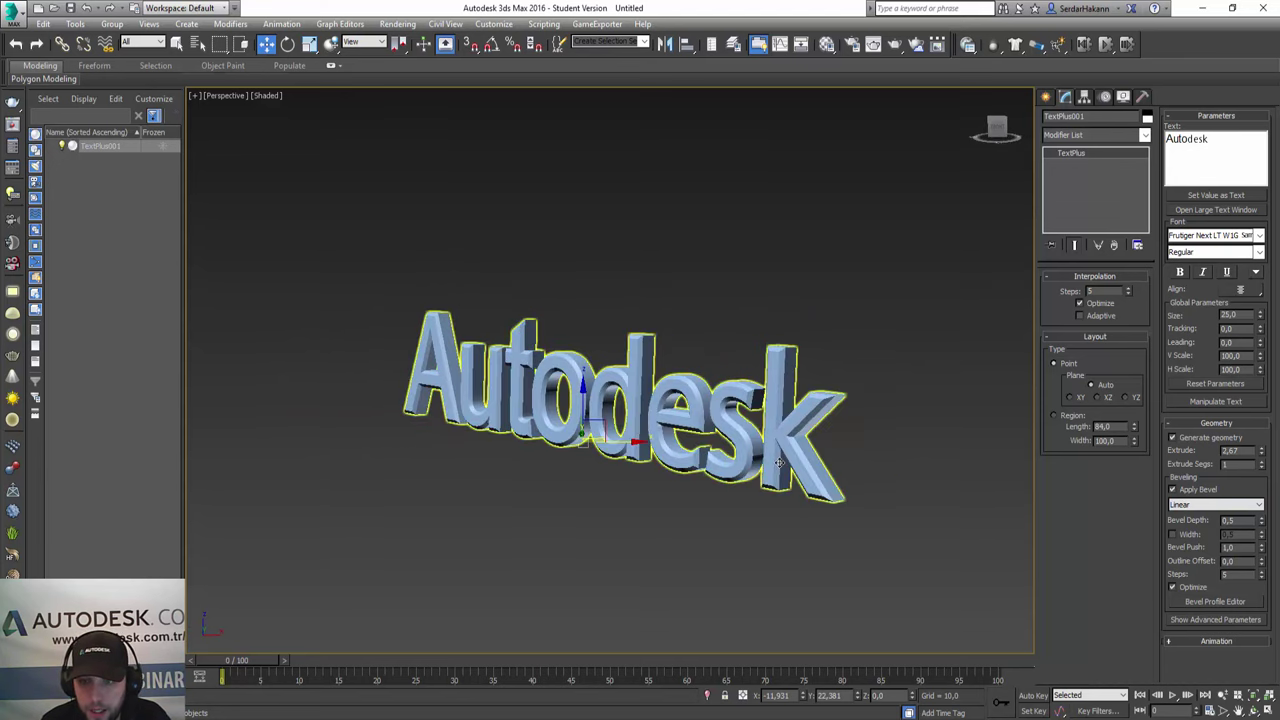
pyautogui.click(1224, 507)
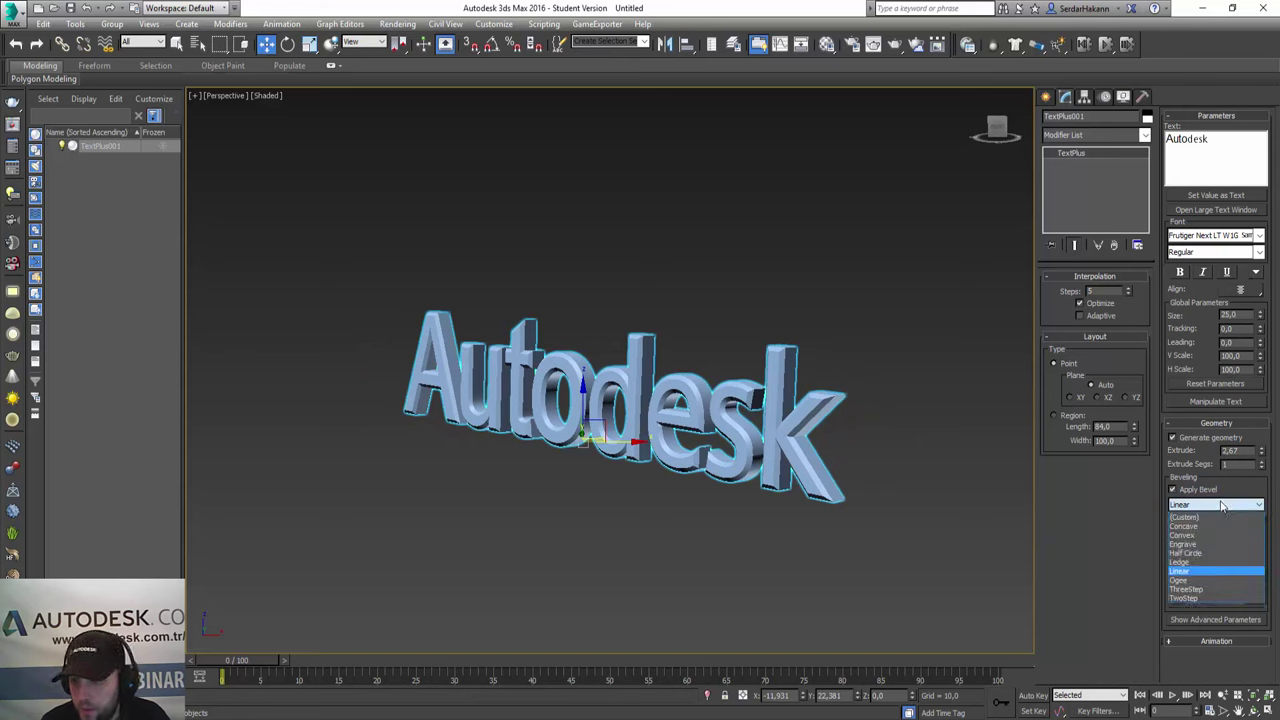
pyautogui.click(1190, 580)
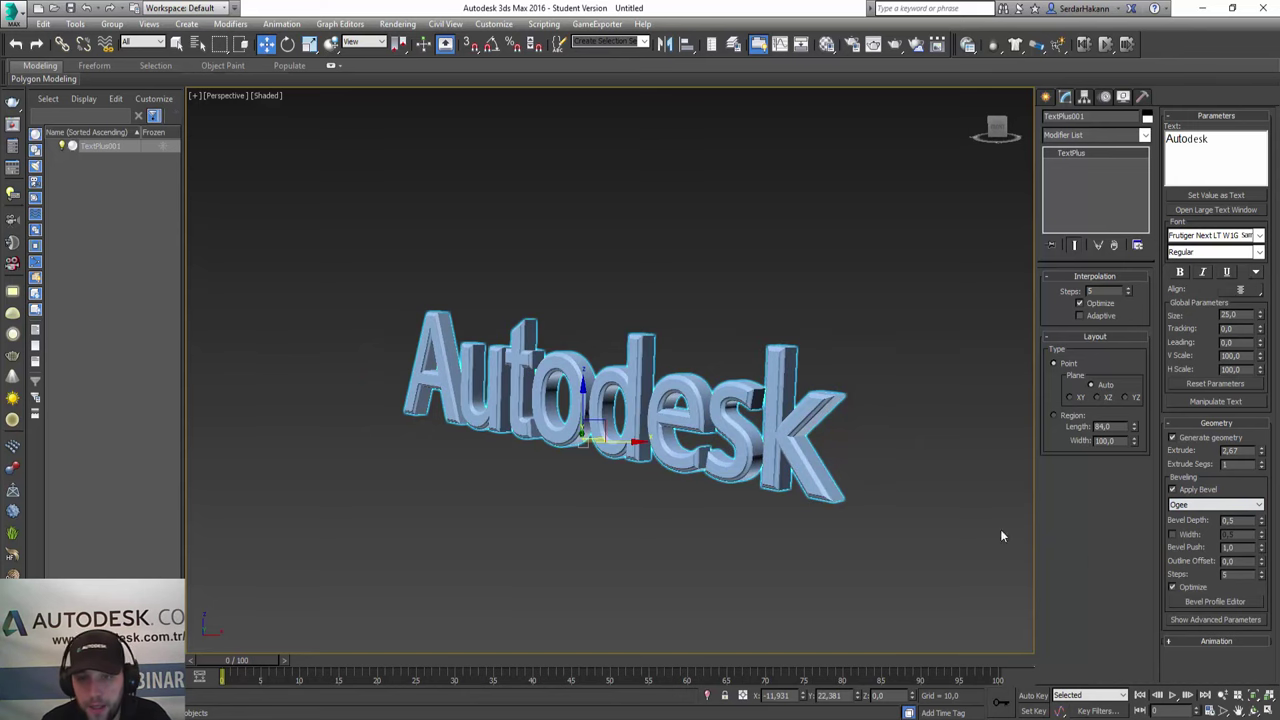
pyautogui.moveTo(826, 448)
pyautogui.keyDown('alt'); pyautogui.mouseDown(button='middle')
pyautogui.moveTo(804, 452)
pyautogui.moveTo(860, 449)
pyautogui.mouseUp(button='middle'); pyautogui.keyUp('alt')
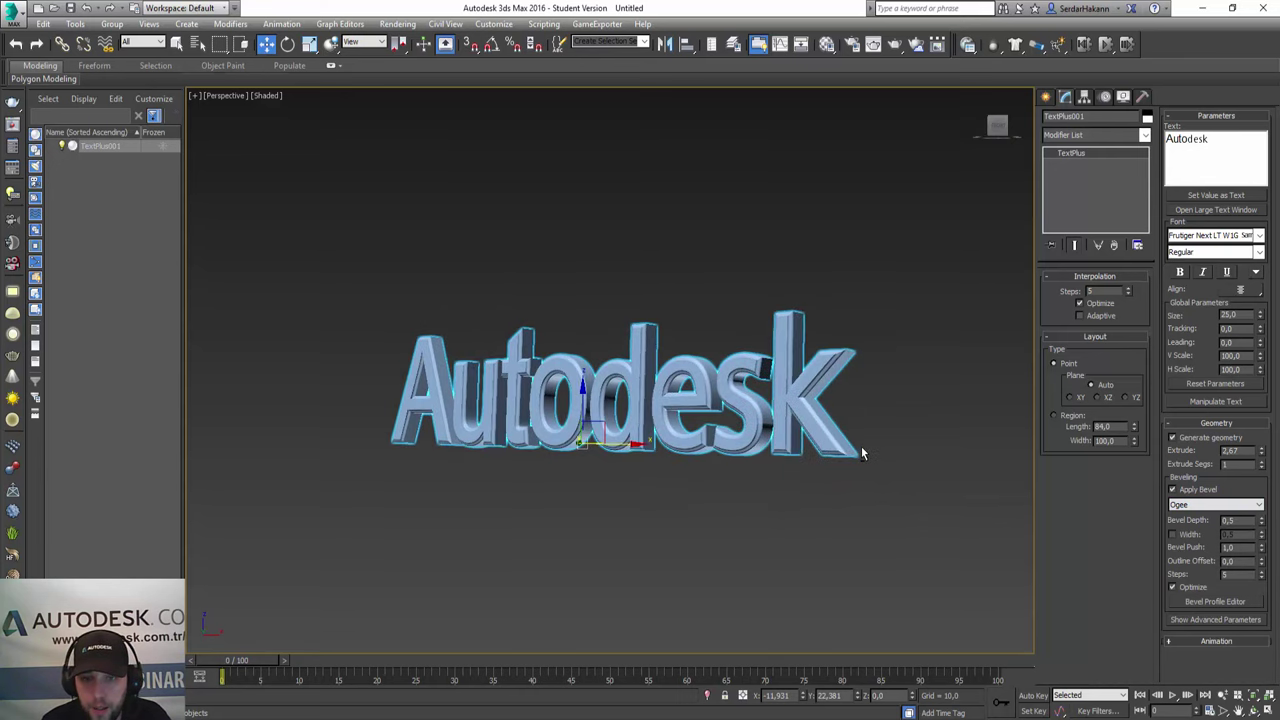
# Try the ThreeStep bevel profile on the text
pyautogui.click(1225, 507)
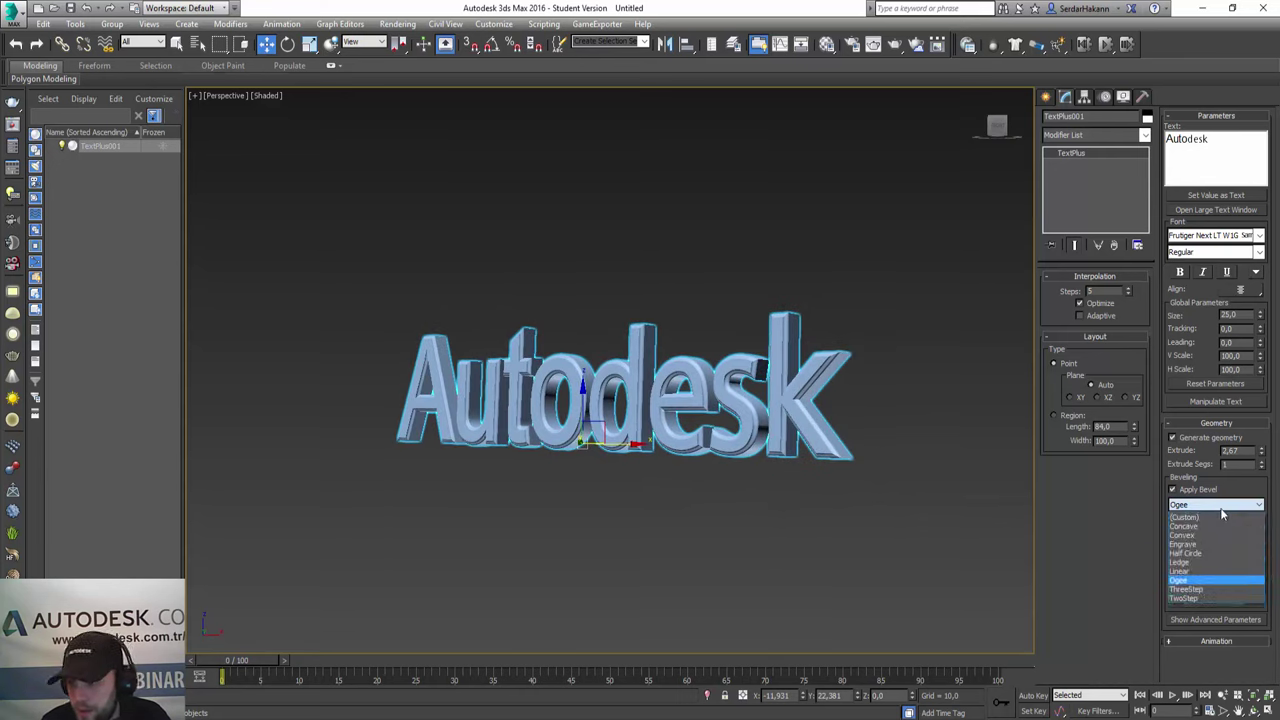
pyautogui.click(1204, 589)
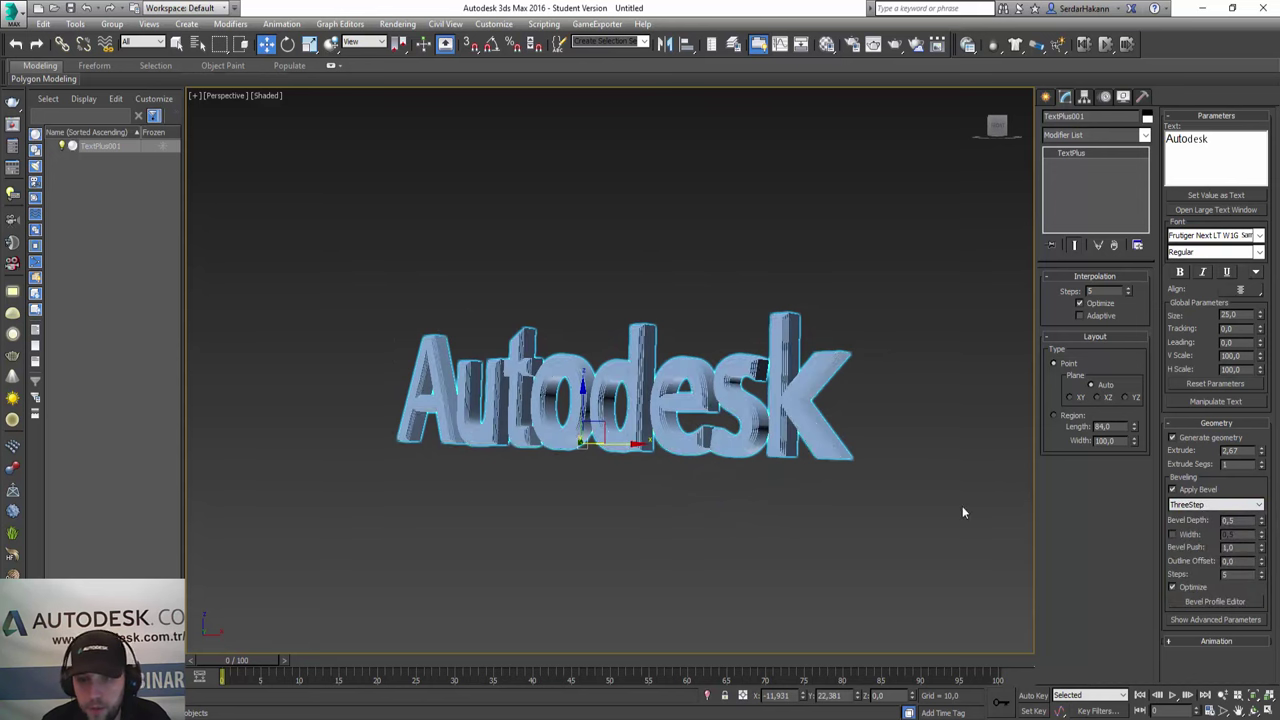
pyautogui.keyDown('alt'); pyautogui.moveTo(712, 393); pyautogui.dragTo(703, 388, button='middle'); pyautogui.keyUp('alt')
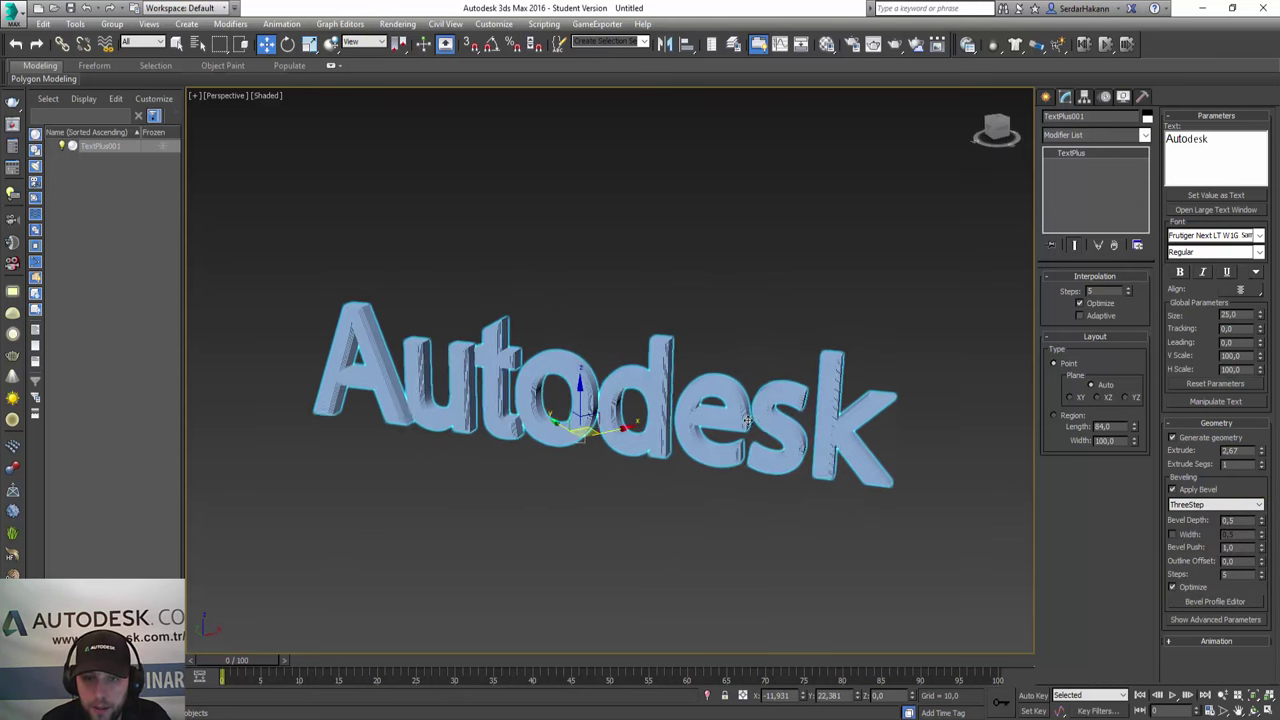
# Settle on the TwoStep bevel and show the mesh edges from a frontal view
pyautogui.click(1228, 505)
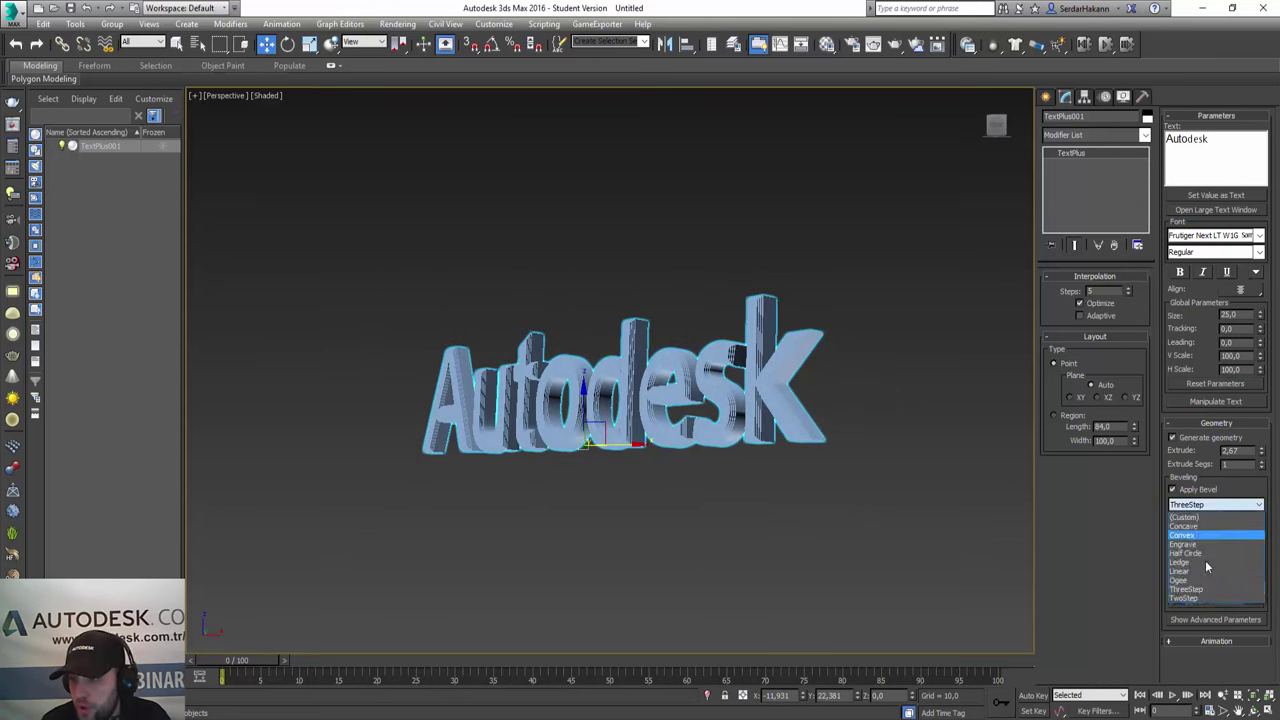
pyautogui.click(1193, 599)
pyautogui.moveTo(766, 529)
pyautogui.keyDown('alt'); pyautogui.mouseDown(button='middle')
pyautogui.moveTo(736, 459)
pyautogui.moveTo(774, 457)
pyautogui.mouseUp(button='middle'); pyautogui.keyUp('alt')
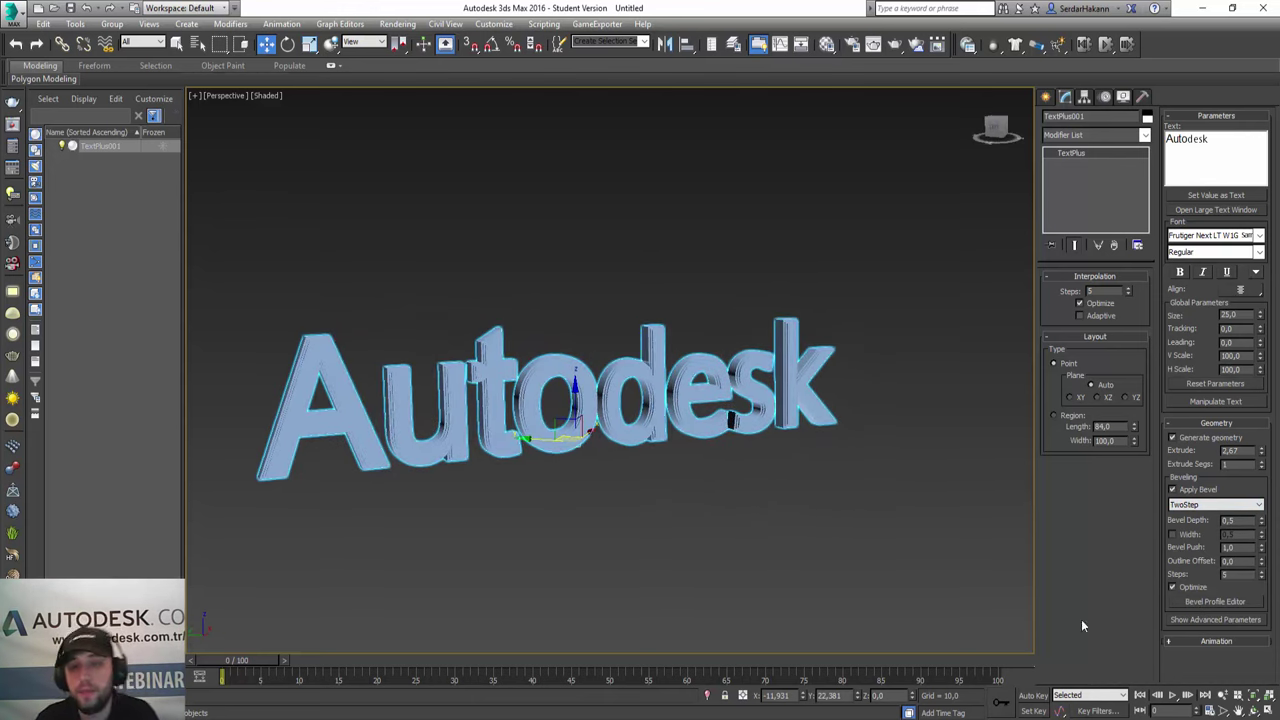
pyautogui.hotkey('alt', 'Down')
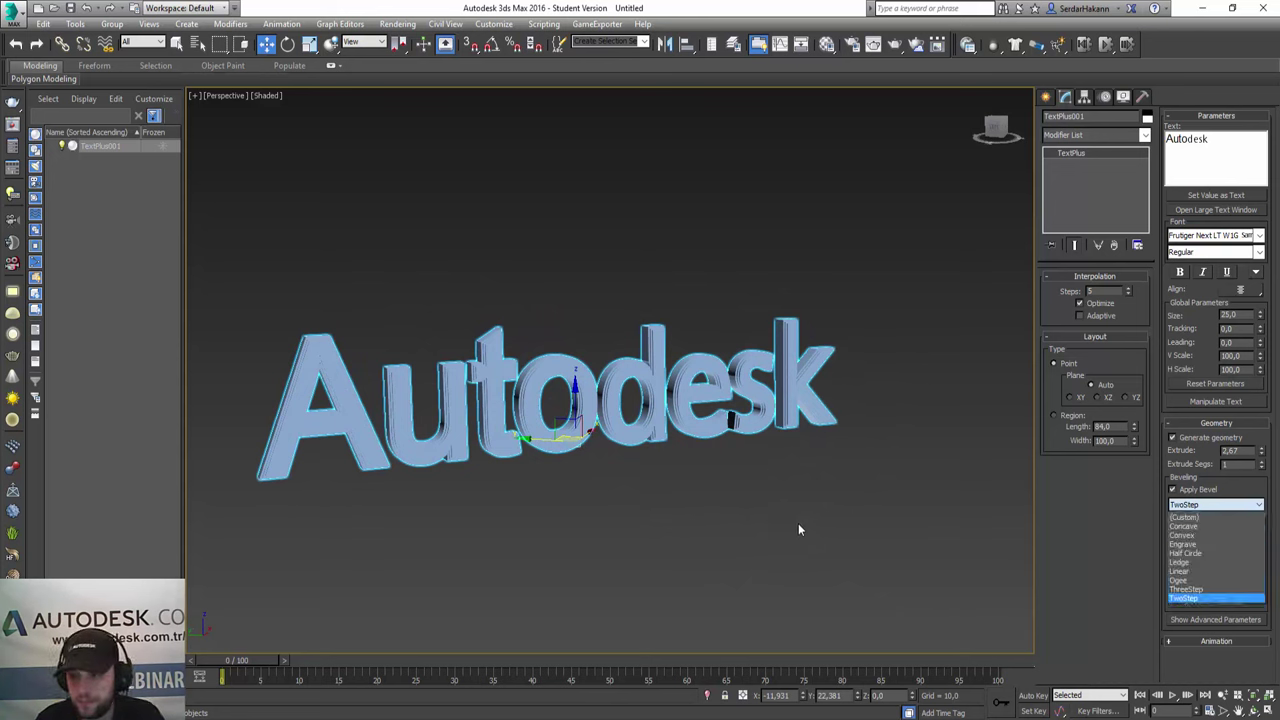
pyautogui.press('Return')
pyautogui.press('F4')
pyautogui.moveTo(799, 525)
pyautogui.keyDown('alt'); pyautogui.mouseDown(button='middle')
pyautogui.moveTo(748, 452)
pyautogui.moveTo(780, 495)
pyautogui.mouseUp(button='middle'); pyautogui.keyUp('alt')
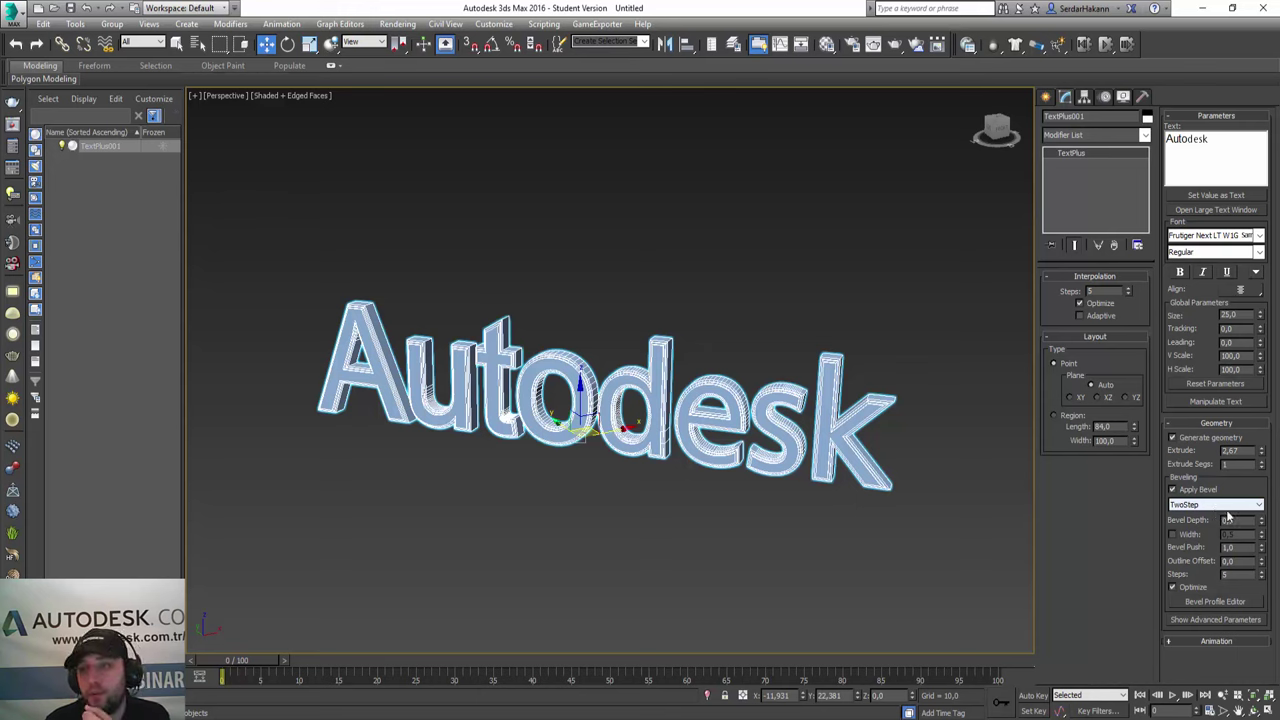
# In the Bevel Profile Editor, pull the middle point up-left and raise the right point
pyautogui.click(1217, 603)
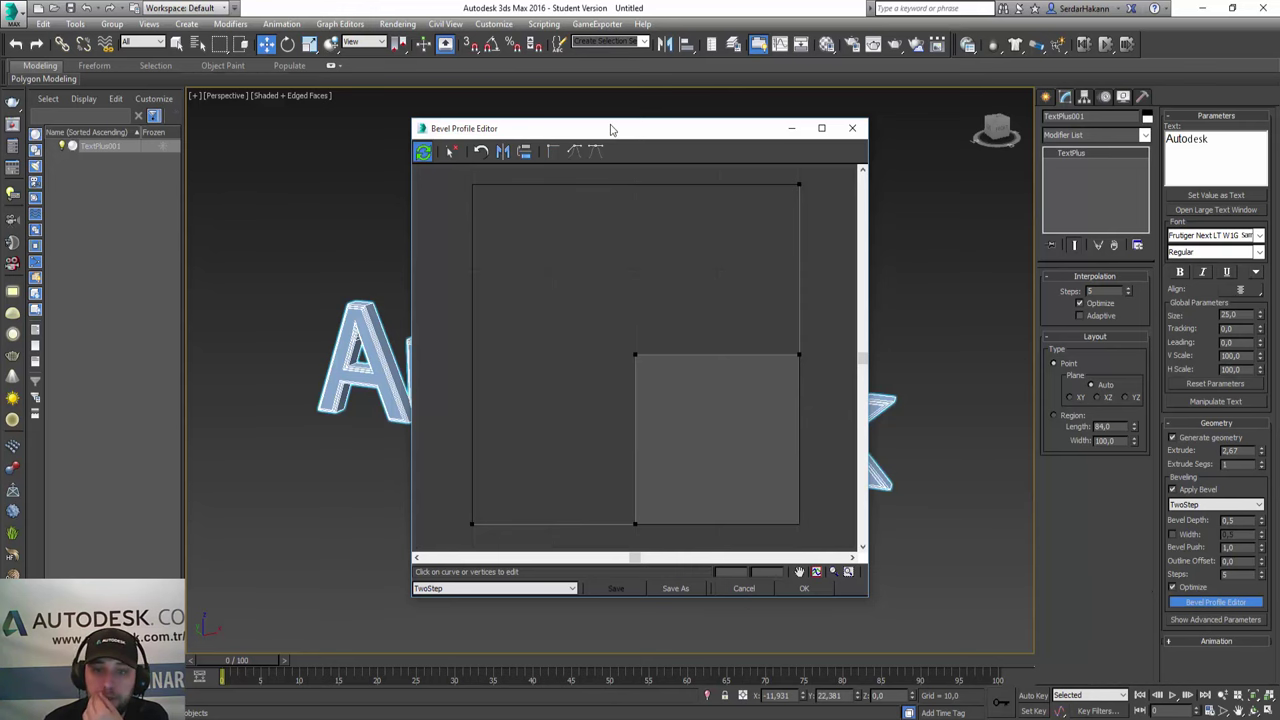
pyautogui.moveTo(612, 130); pyautogui.dragTo(962, 130)
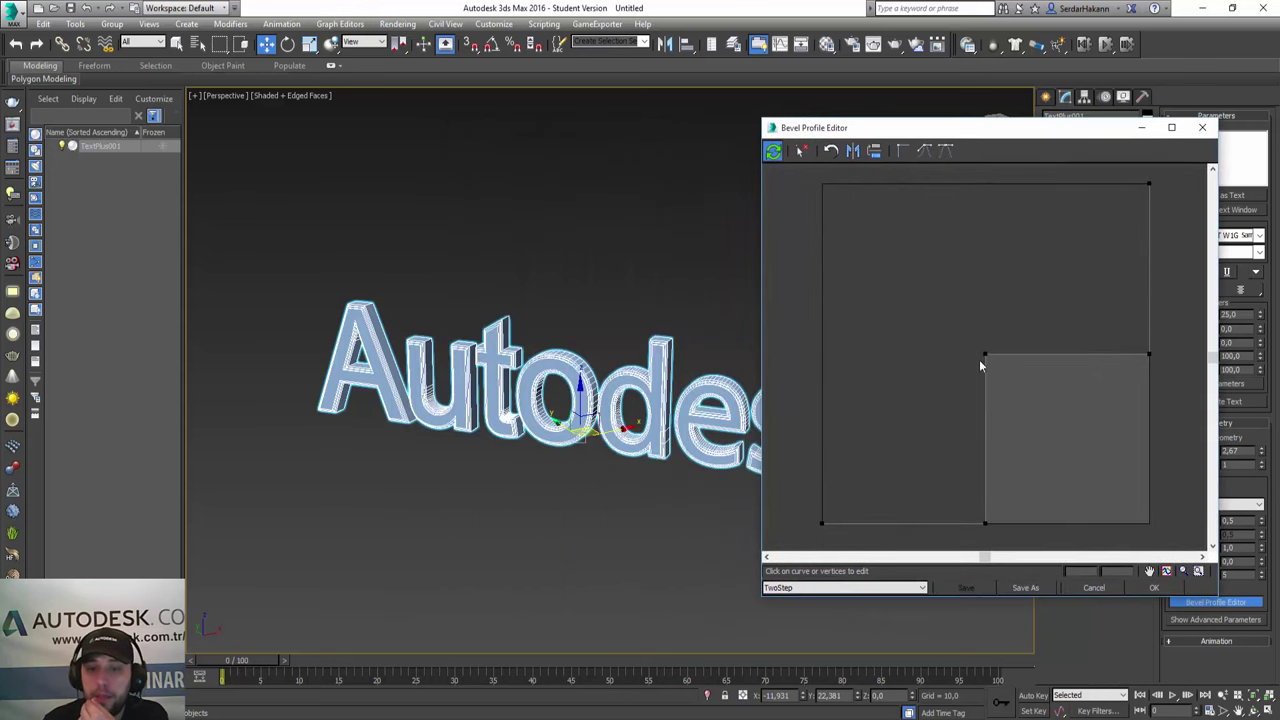
pyautogui.moveTo(986, 354)
pyautogui.mouseDown()
pyautogui.moveTo(924, 303)
pyautogui.moveTo(1014, 263)
pyautogui.moveTo(945, 340)
pyautogui.mouseUp()
pyautogui.scroll(2, 655, 373)
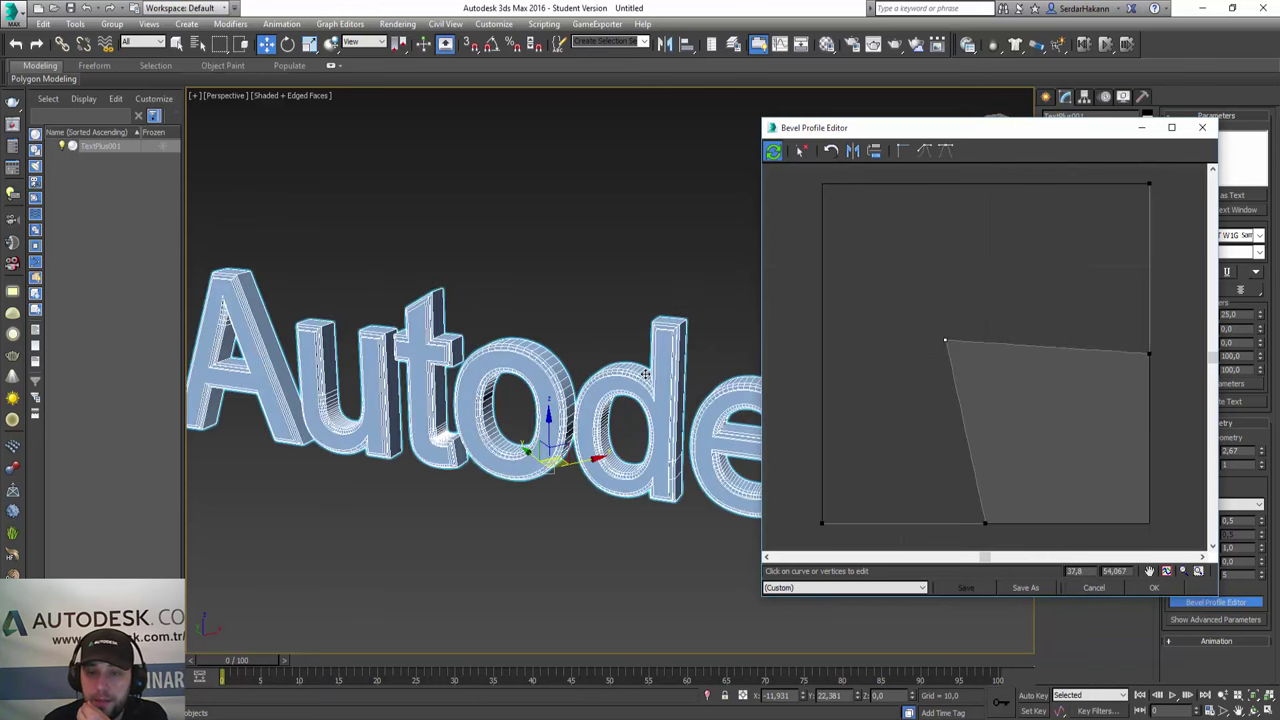
pyautogui.scroll(2, 653, 400)
pyautogui.keyDown('alt'); pyautogui.moveTo(651, 436); pyautogui.dragTo(622, 414, button='middle'); pyautogui.keyUp('alt')
pyautogui.press('F4')
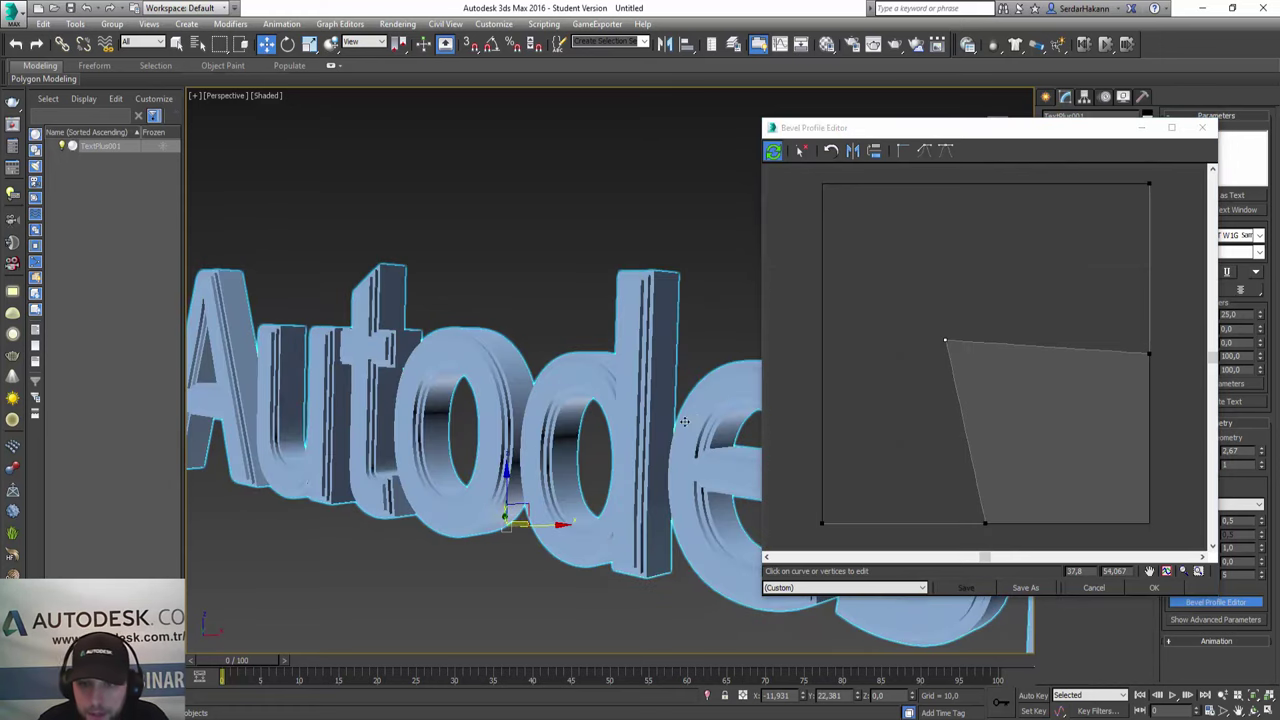
pyautogui.press('F4')
pyautogui.press('F4')
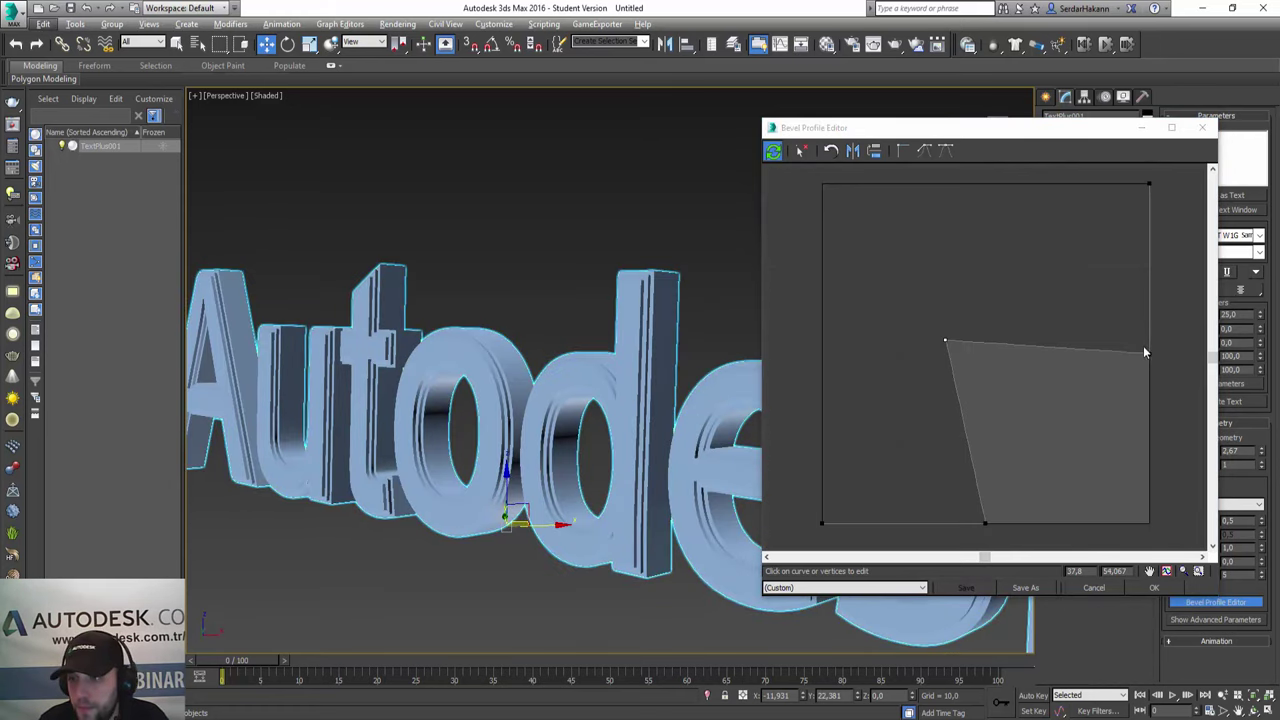
pyautogui.moveTo(1148, 352); pyautogui.dragTo(1135, 250)
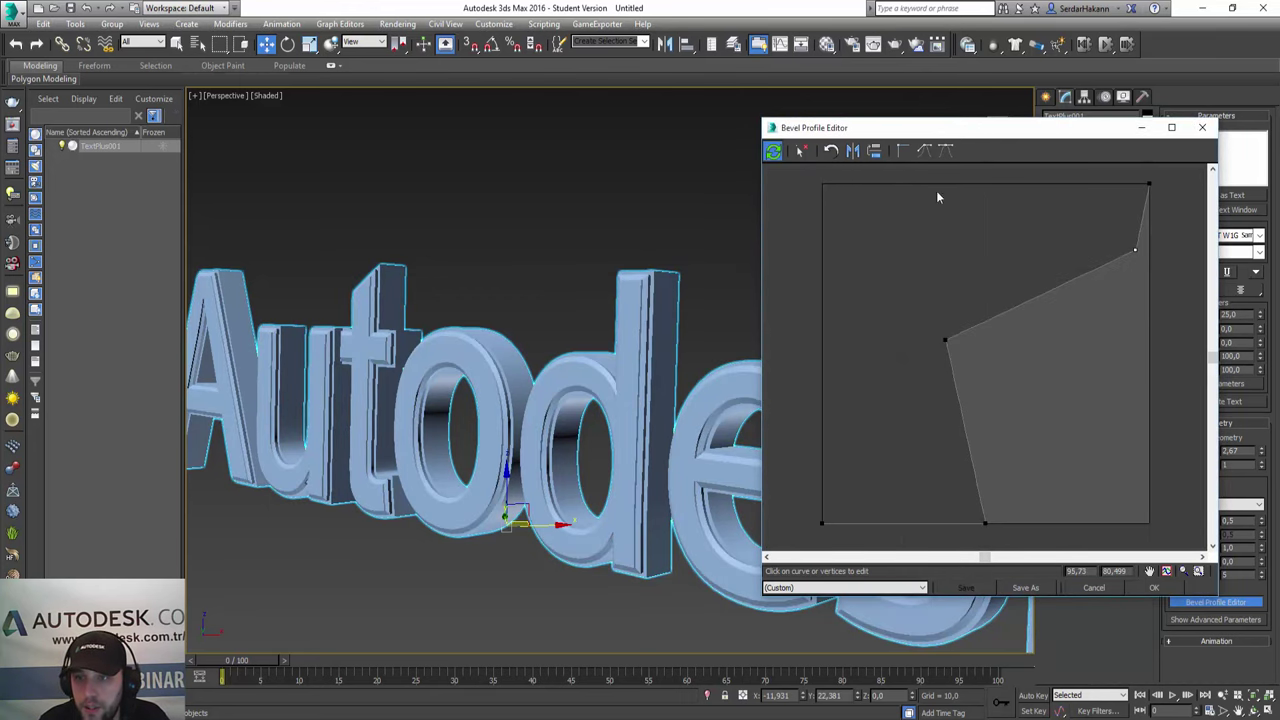
# Raise the left profile points, add a peak point on top, and keep the custom bevel
pyautogui.moveTo(883, 130)
pyautogui.mouseDown()
pyautogui.moveTo(149, 167)
pyautogui.moveTo(165, 144)
pyautogui.mouseUp()
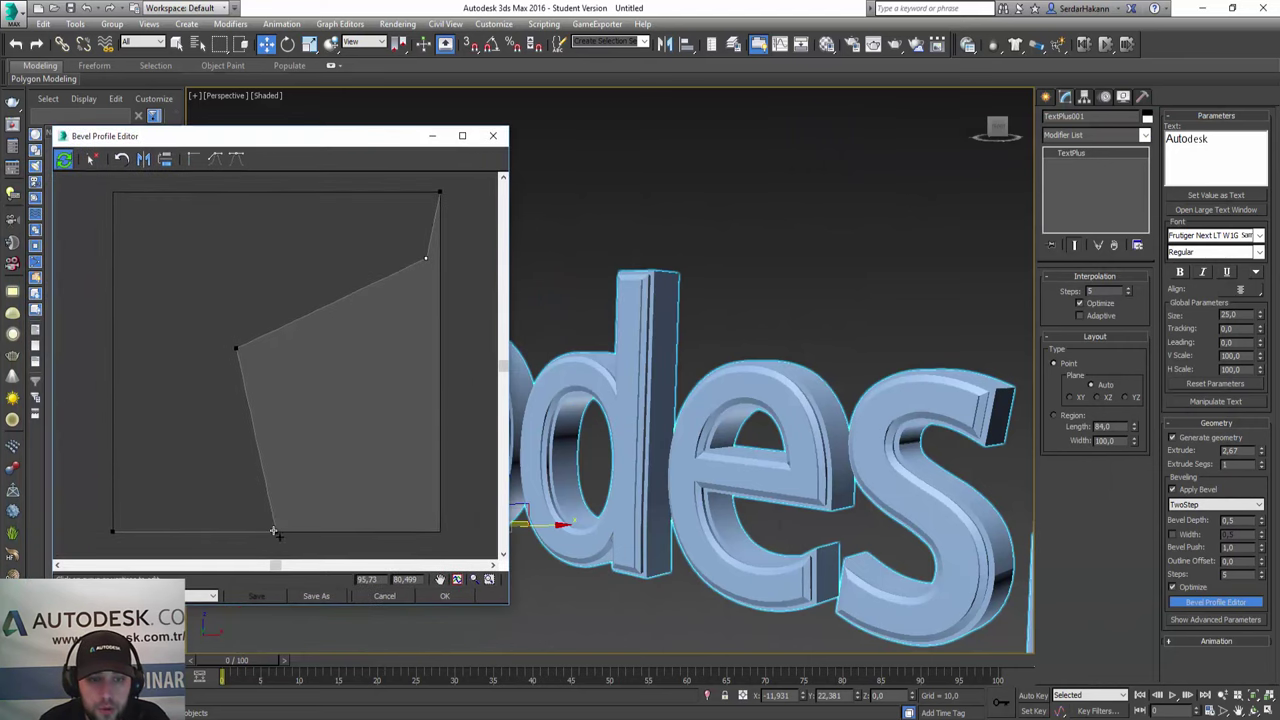
pyautogui.moveTo(273, 531); pyautogui.dragTo(155, 347)
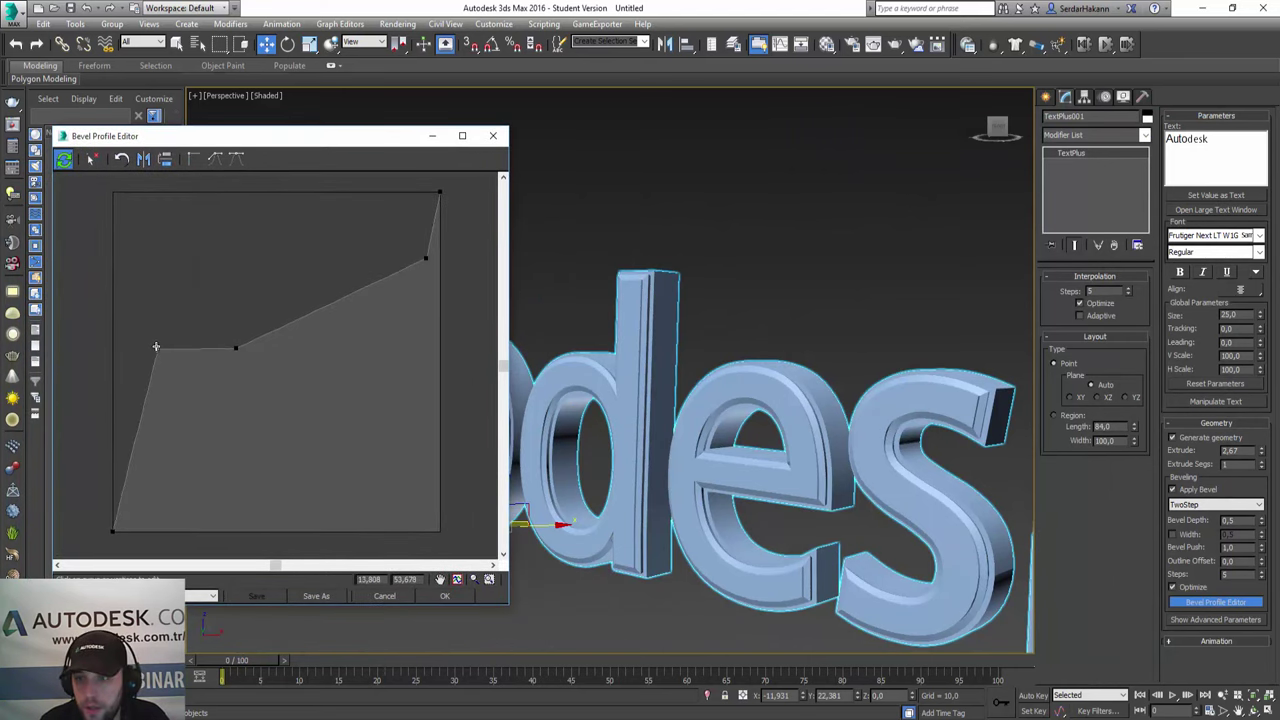
pyautogui.moveTo(235, 347); pyautogui.dragTo(254, 257)
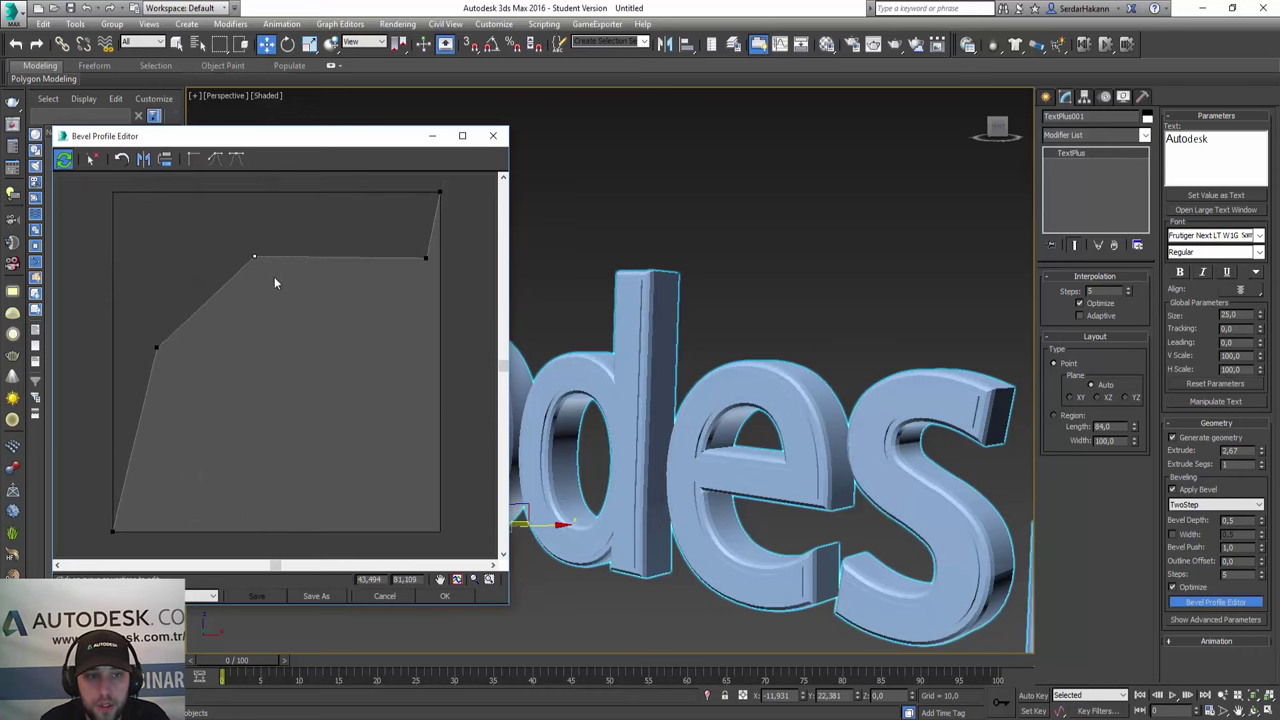
pyautogui.click(331, 258)
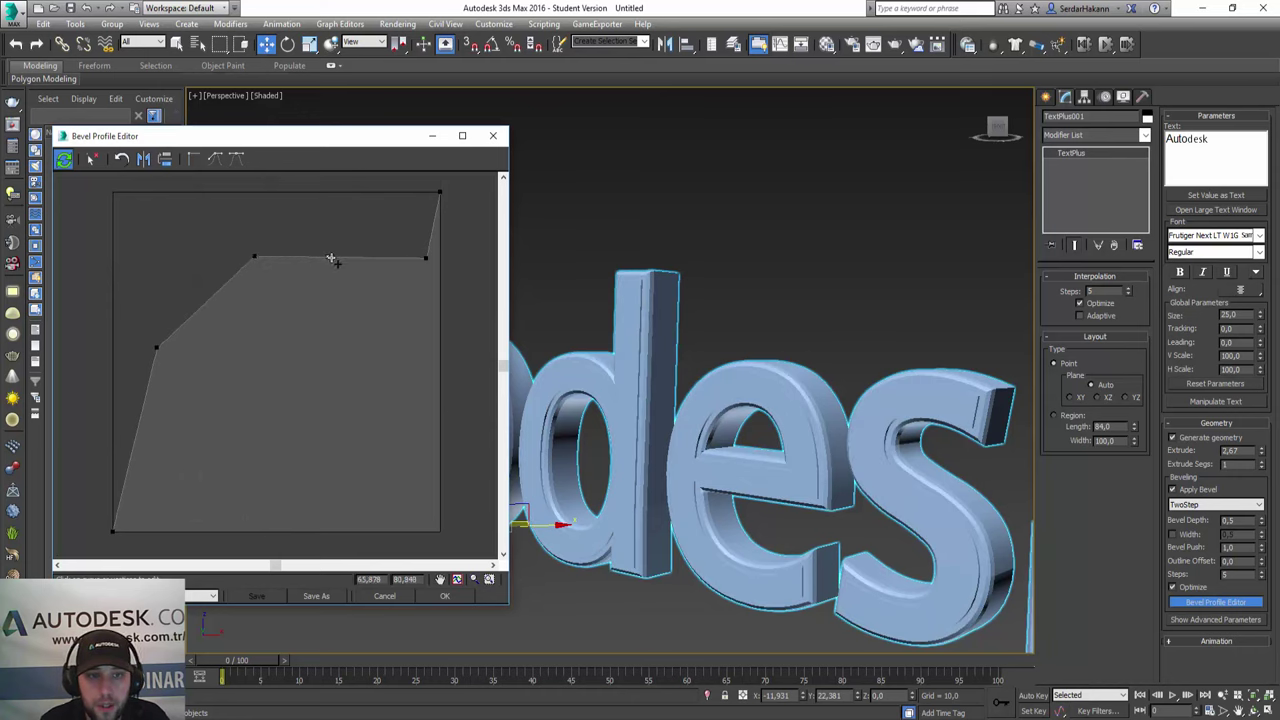
pyautogui.moveTo(331, 258); pyautogui.dragTo(353, 213)
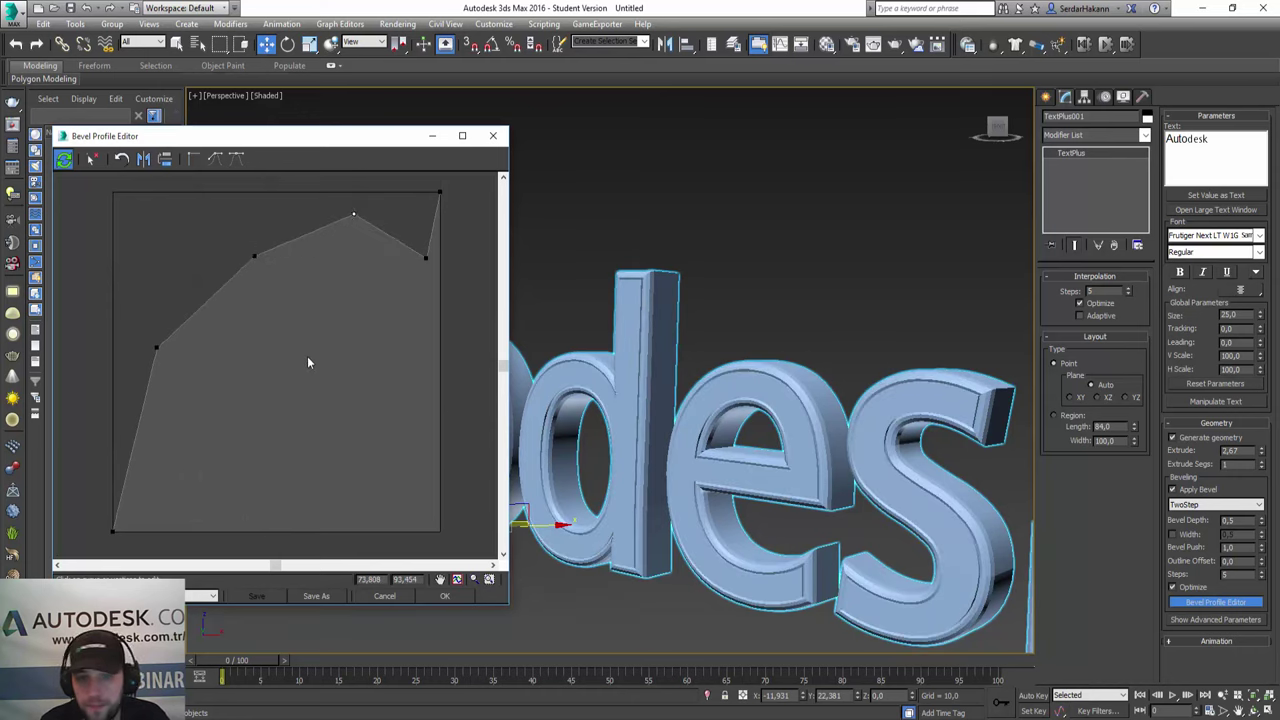
pyautogui.click(113, 530)
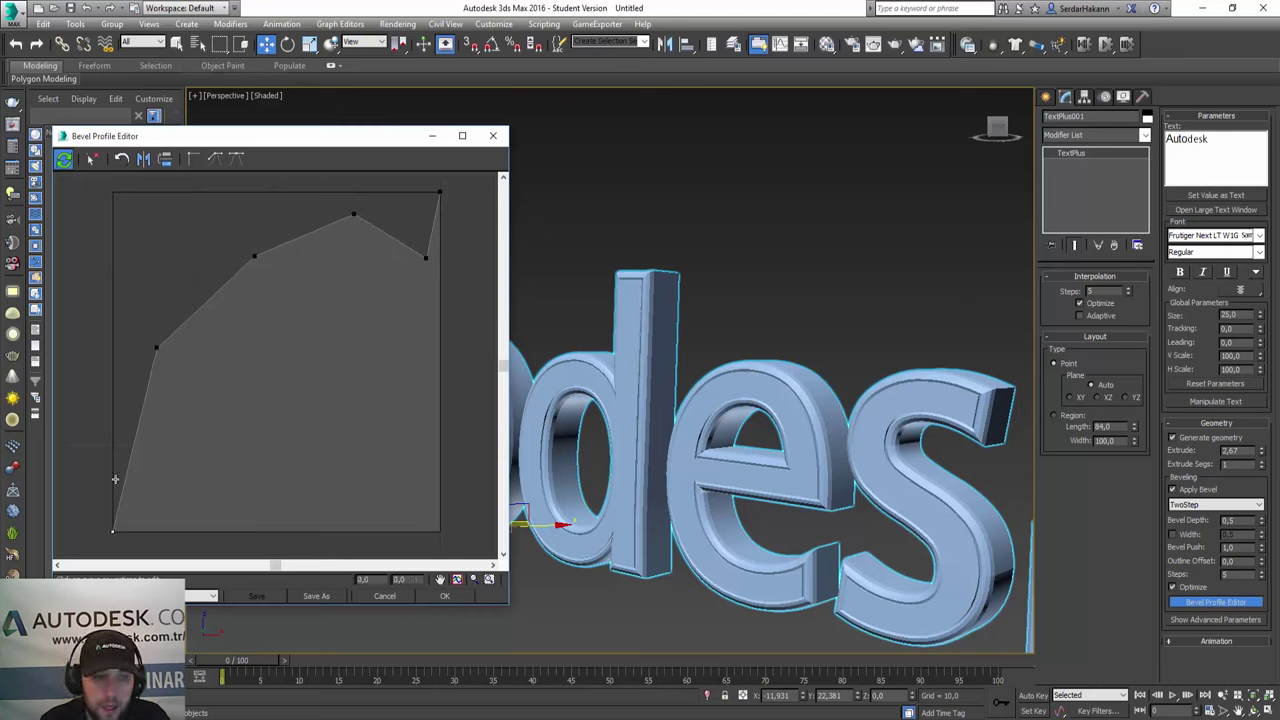
pyautogui.moveTo(159, 347); pyautogui.dragTo(147, 278)
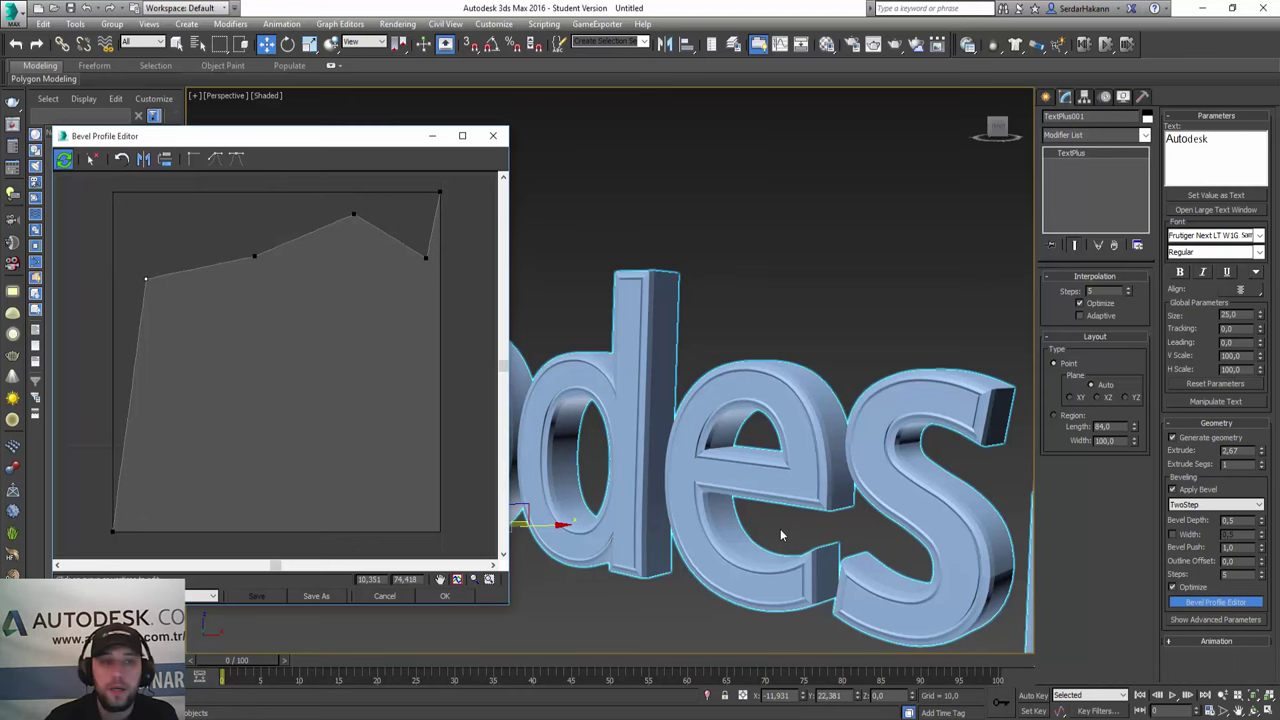
pyautogui.click(492, 135)
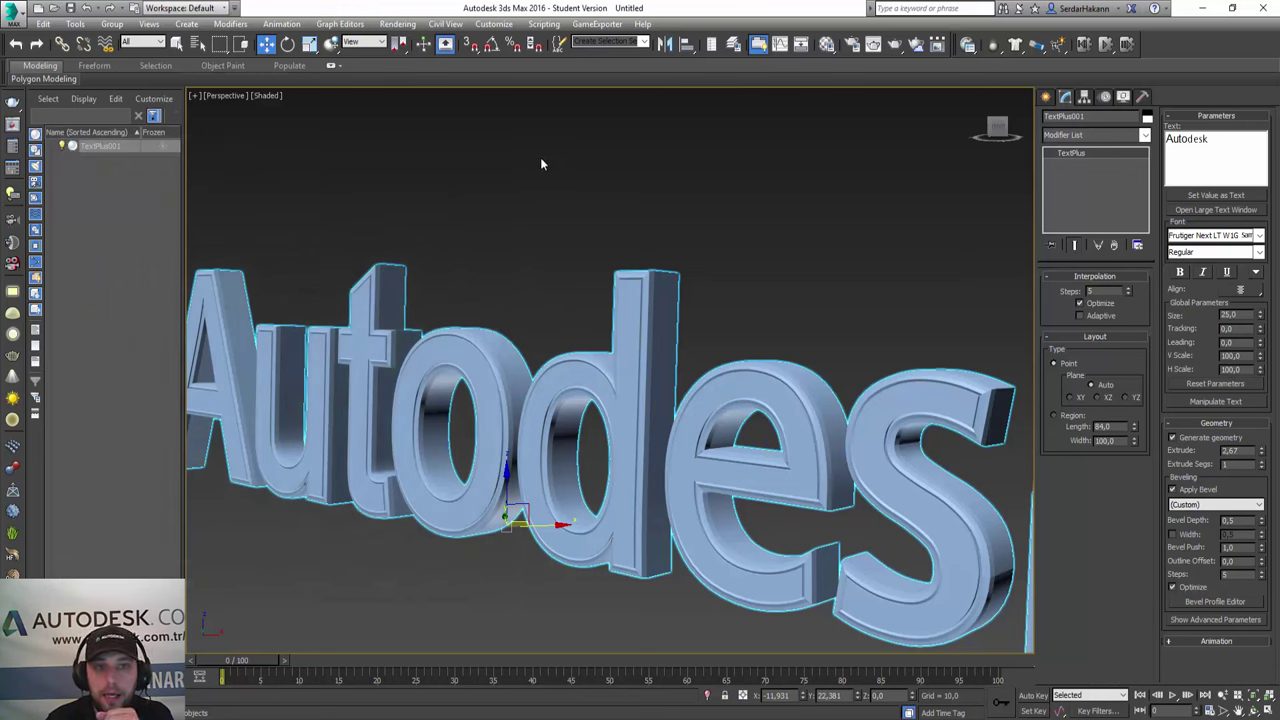
# Glance at the Game Exporter menu, then open Help for 3ds Max Resources and Tools
pyautogui.click(598, 24)
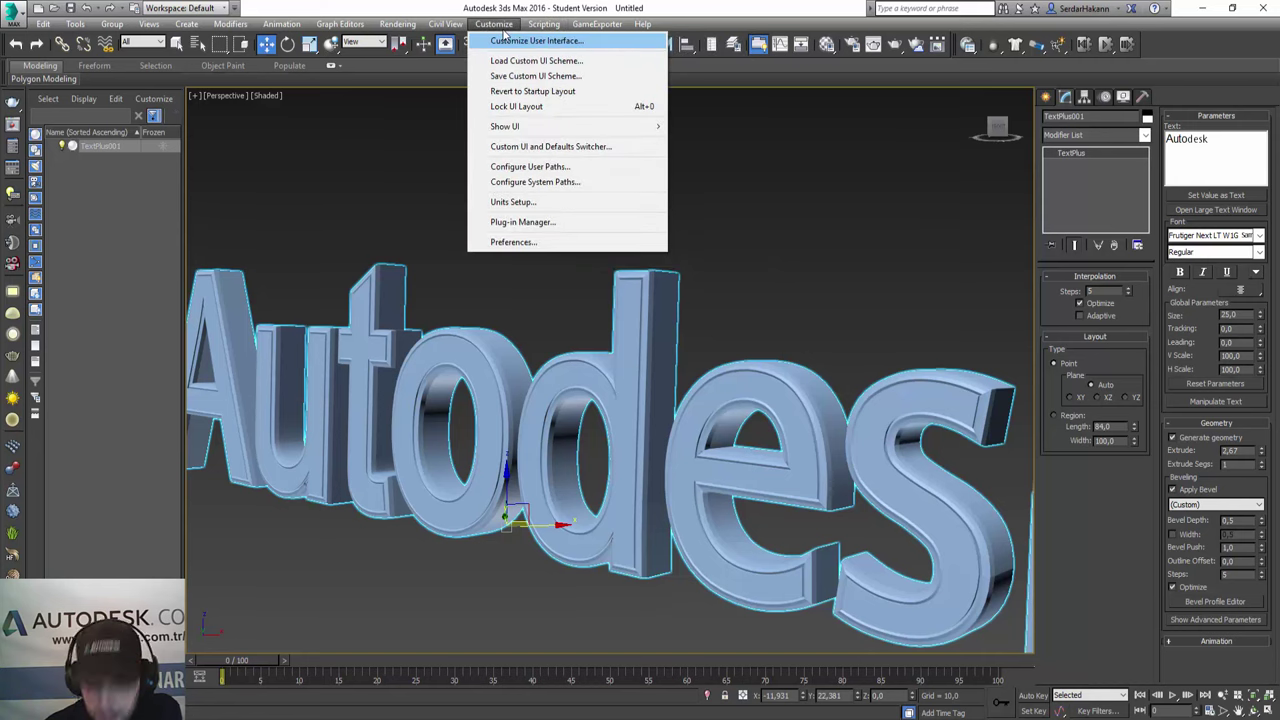
pyautogui.press('Escape')
pyautogui.write('creative market')
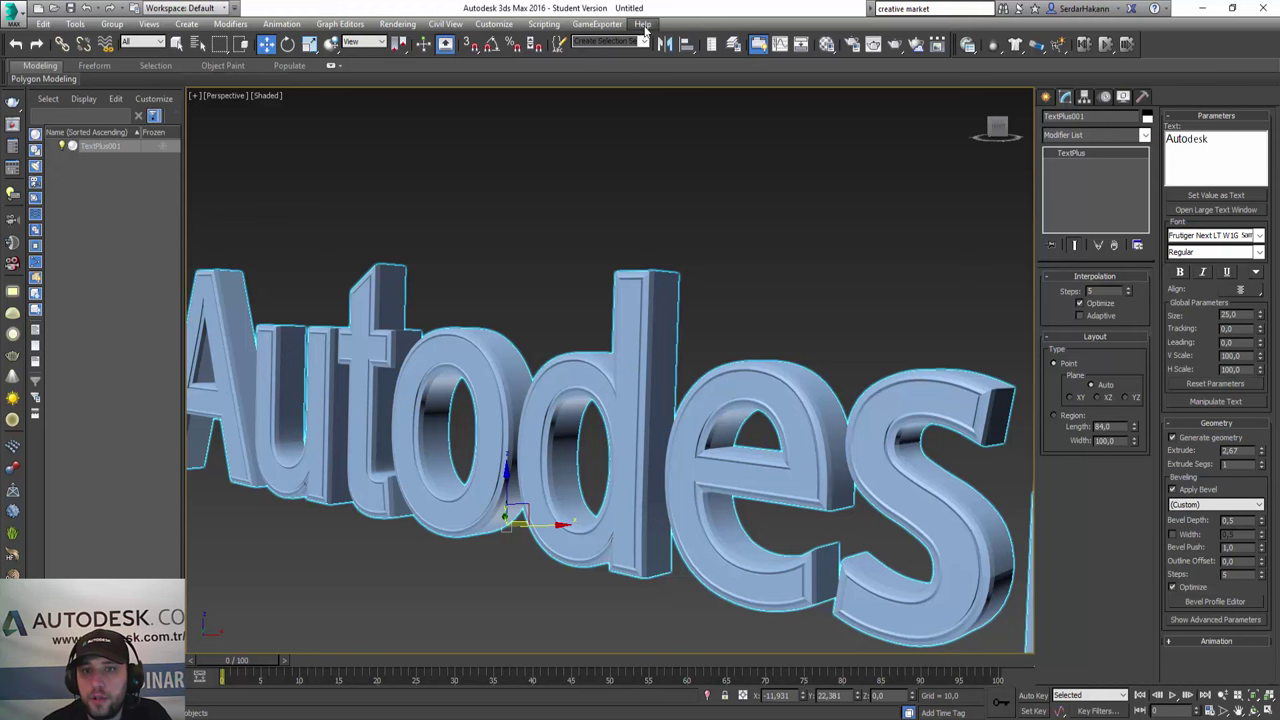
pyautogui.click(641, 23)
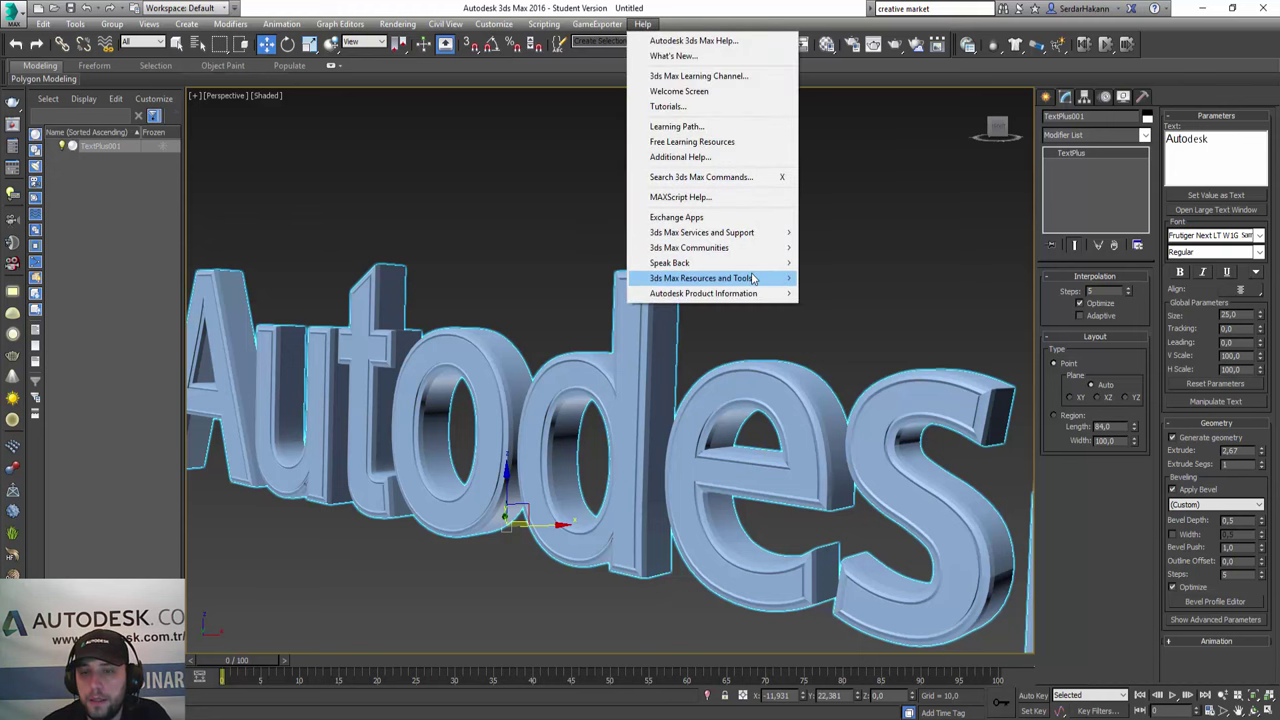
pyautogui.moveTo(700, 278)
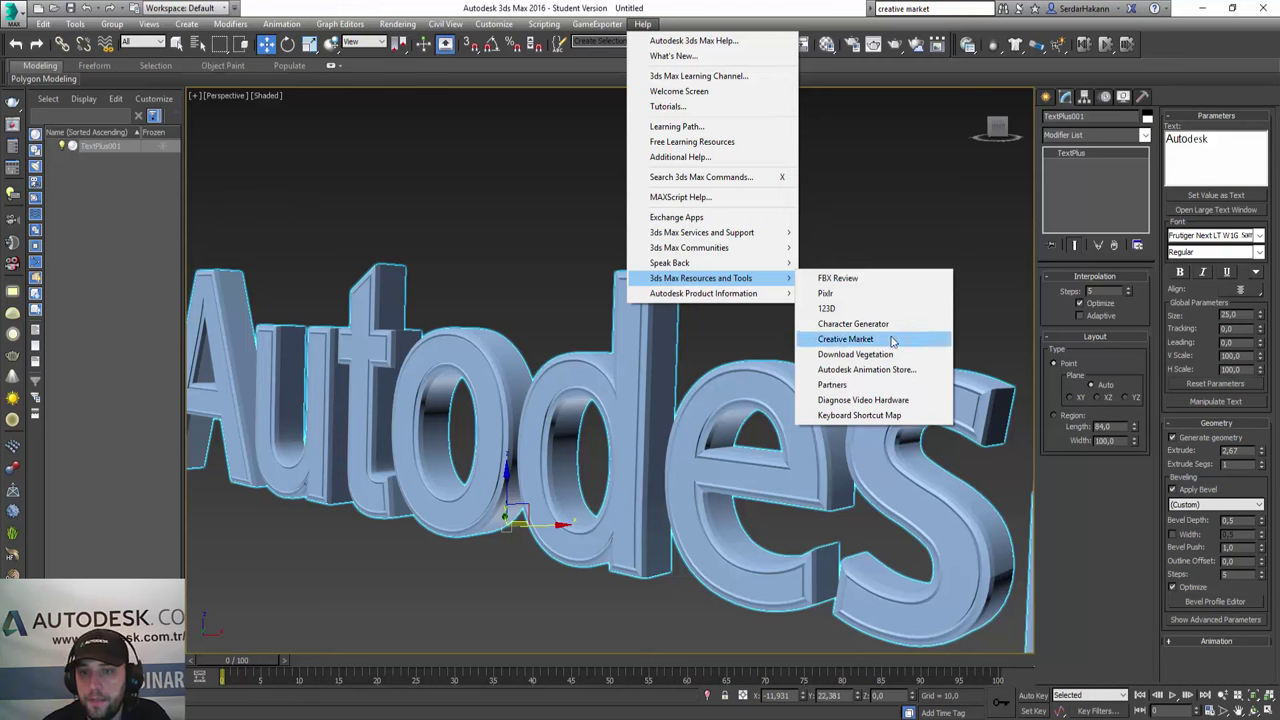
# Open Creative Market's 3ds Max Resources page, dismiss the free assets popup, and browse down
pyautogui.click(849, 340)
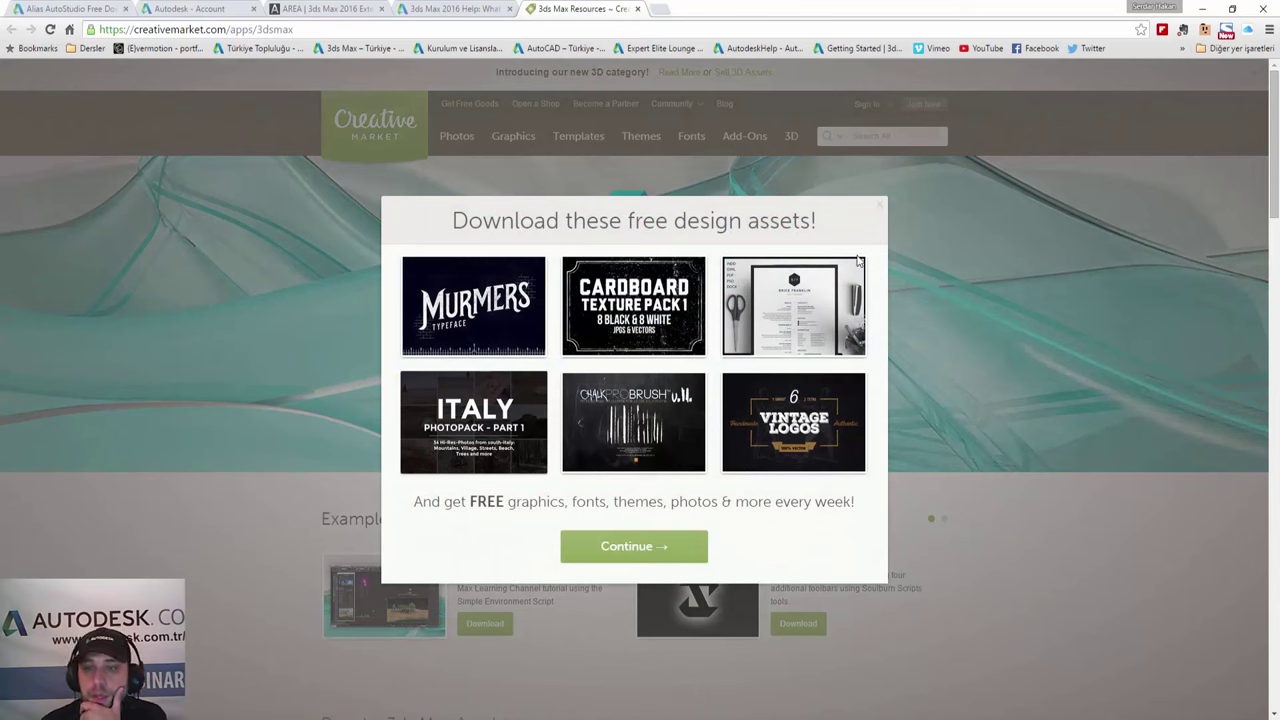
pyautogui.click(881, 209)
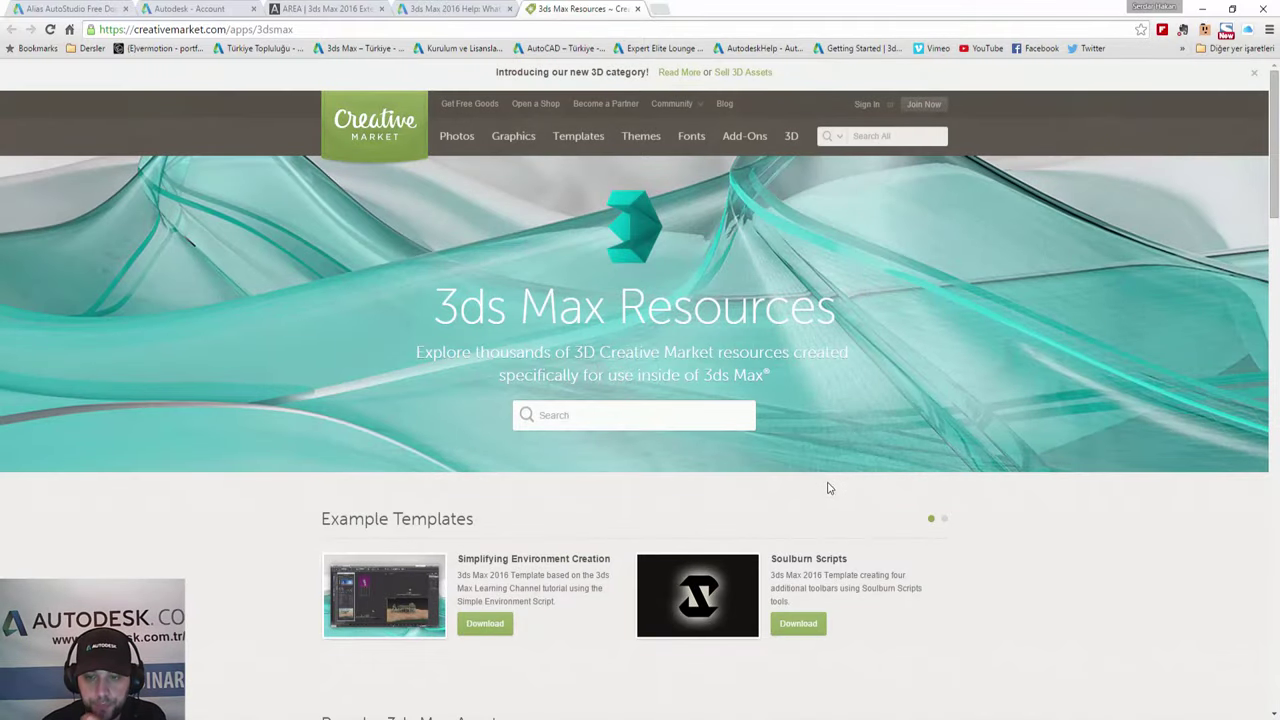
pyautogui.scroll(-1, 828, 570)
pyautogui.scroll(-2, 828, 570)
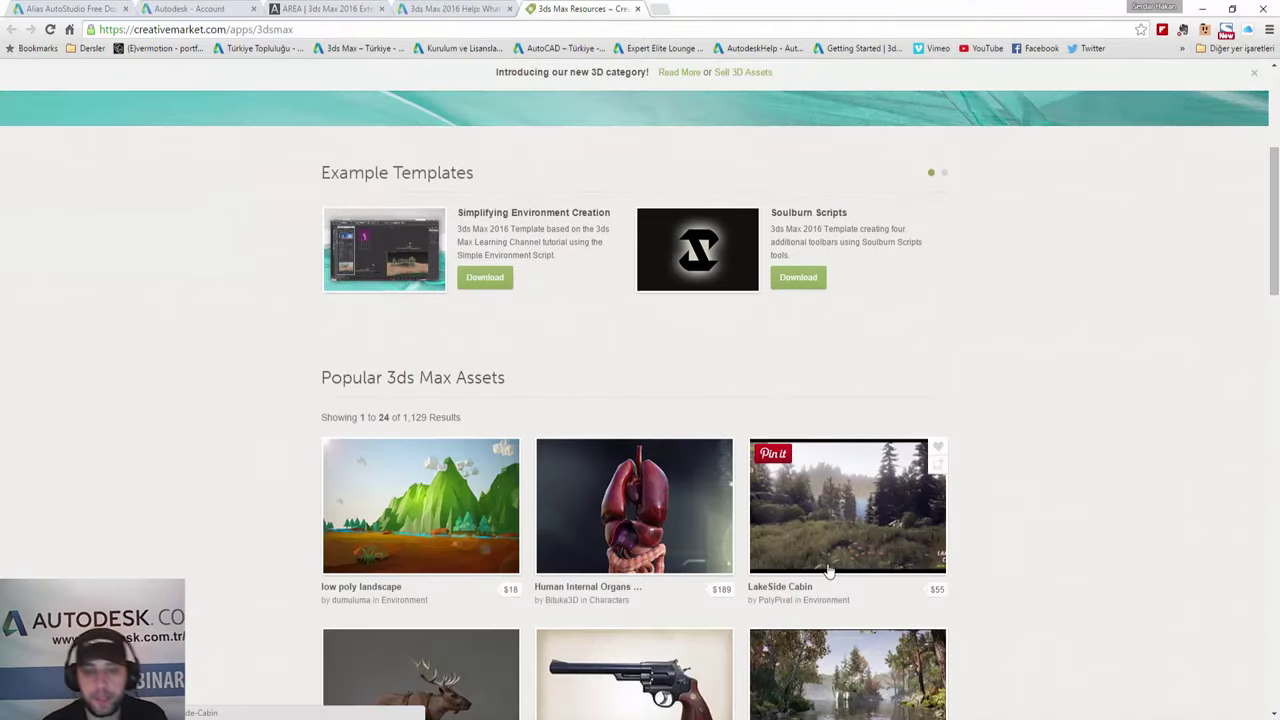
pyautogui.scroll(-1, 828, 570)
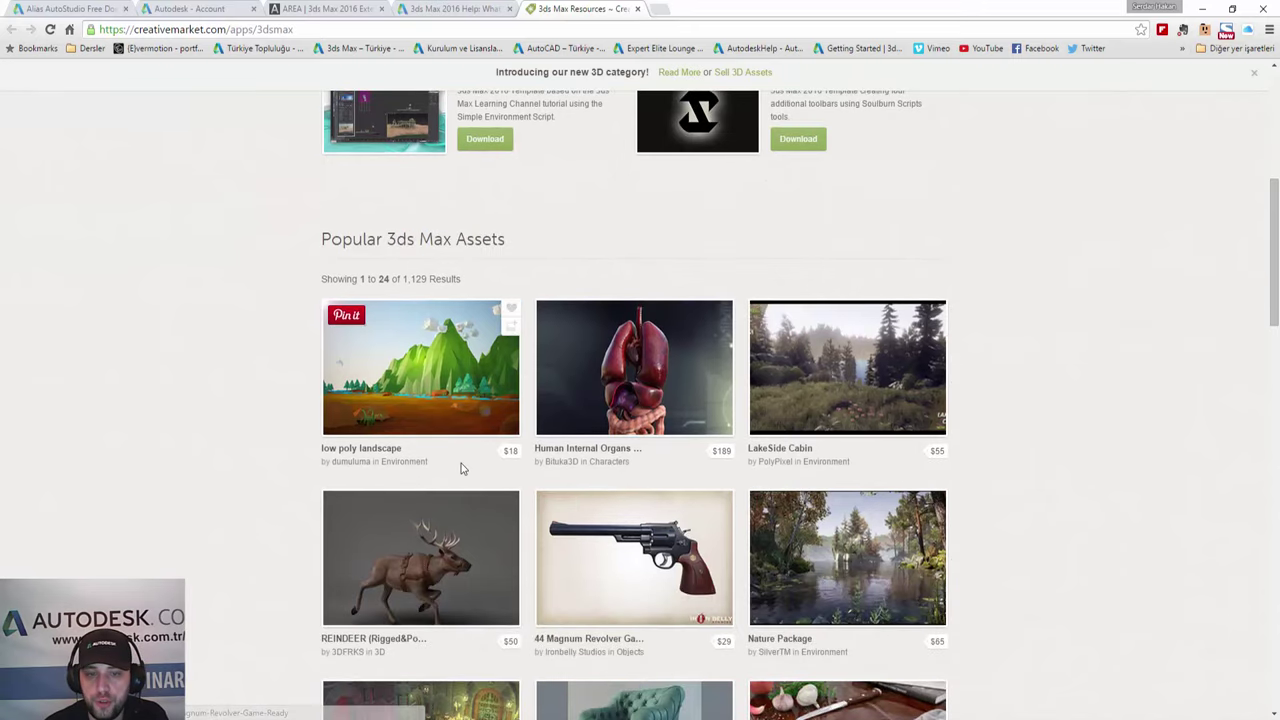
pyautogui.moveTo(421, 506)
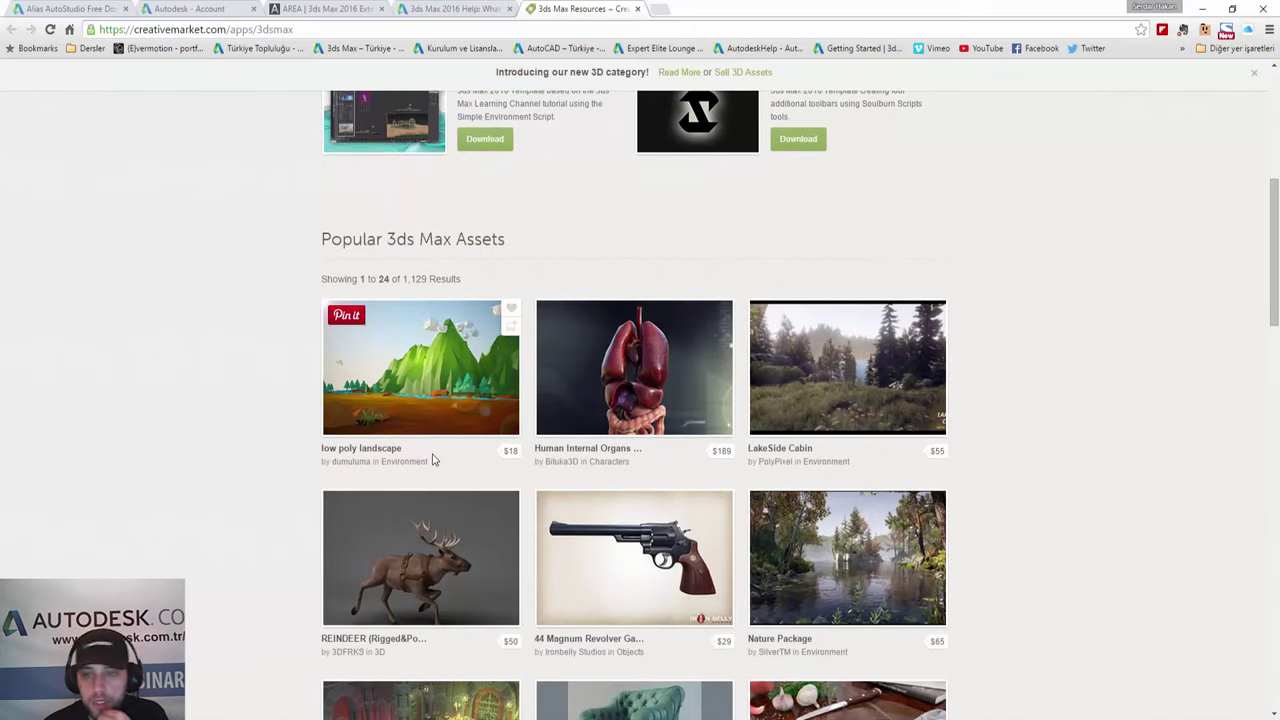
pyautogui.scroll(-1, 432, 460)
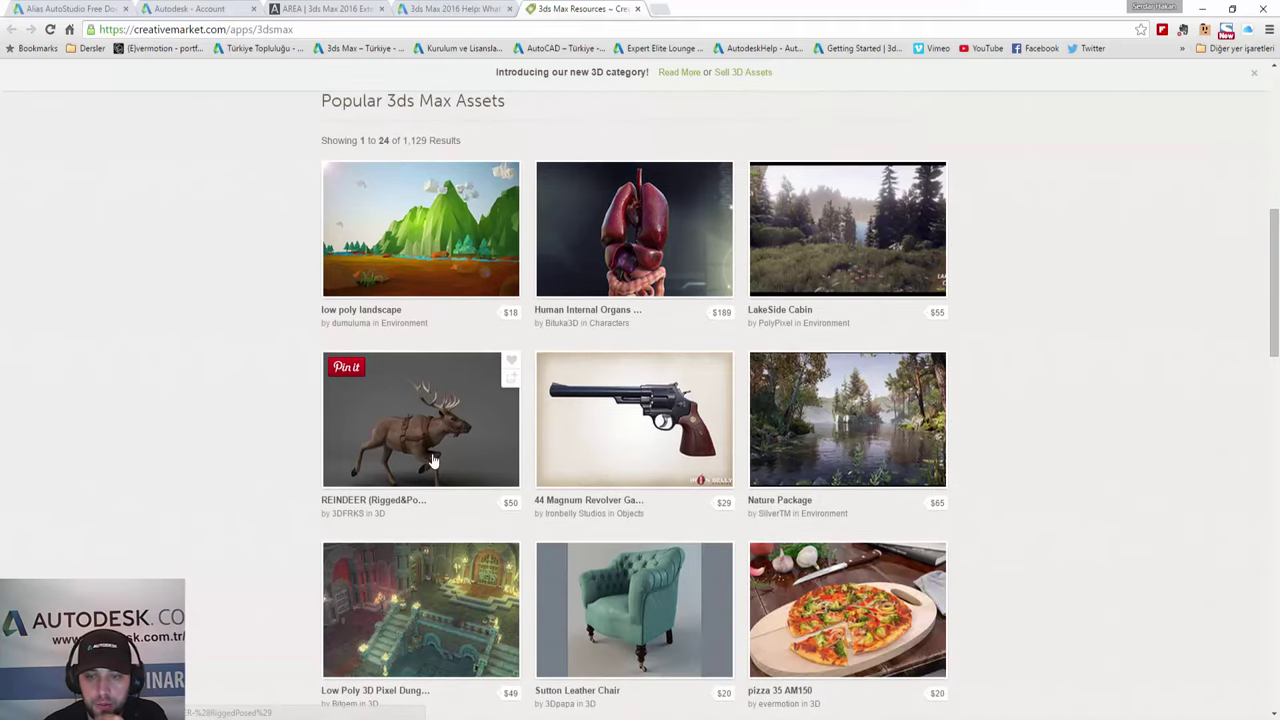
pyautogui.scroll(-1, 432, 460)
pyautogui.scroll(-1, 432, 460)
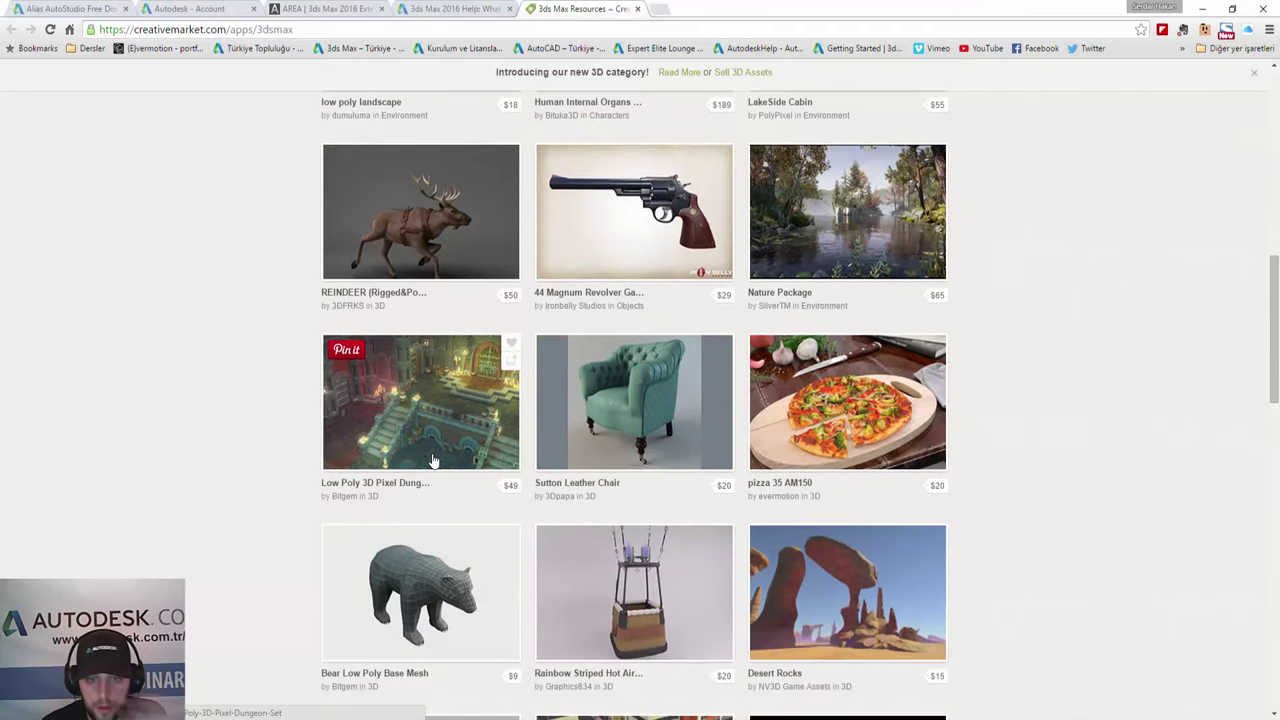
pyautogui.scroll(-3, 432, 460)
pyautogui.scroll(-2, 432, 458)
pyautogui.scroll(-3, 432, 458)
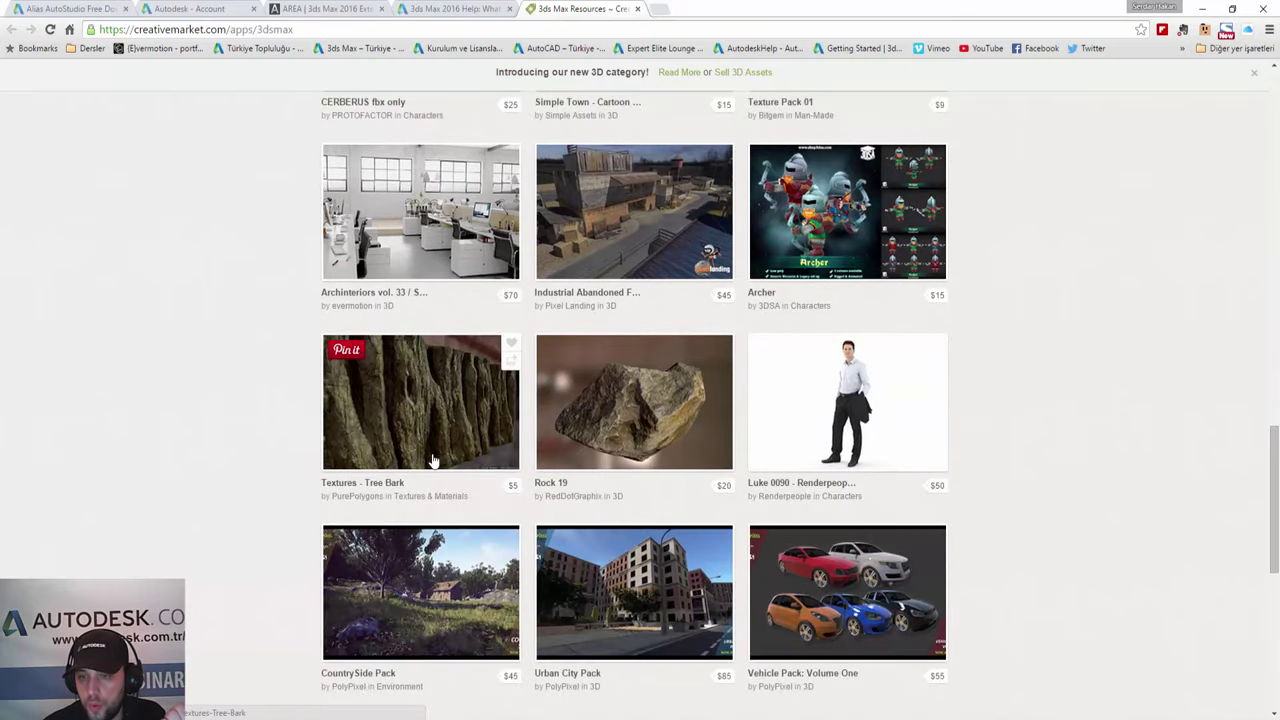
pyautogui.moveTo(848, 402)
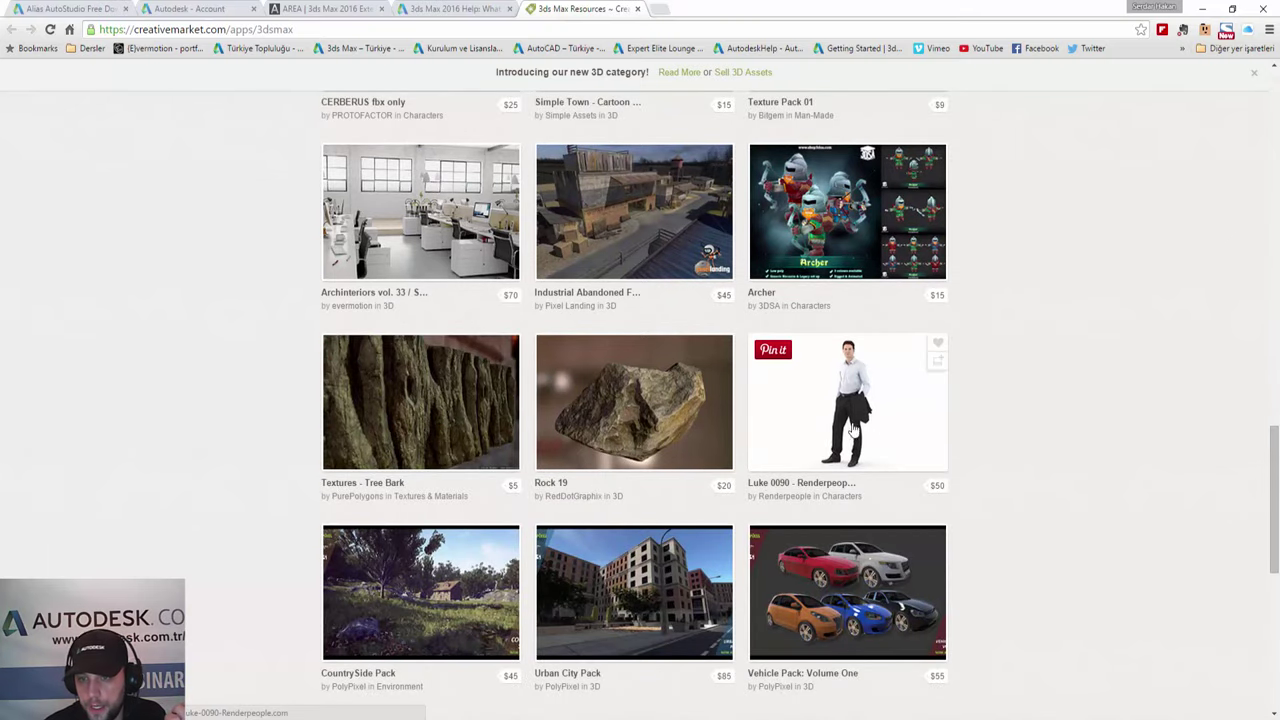
pyautogui.scroll(-1, 960, 435)
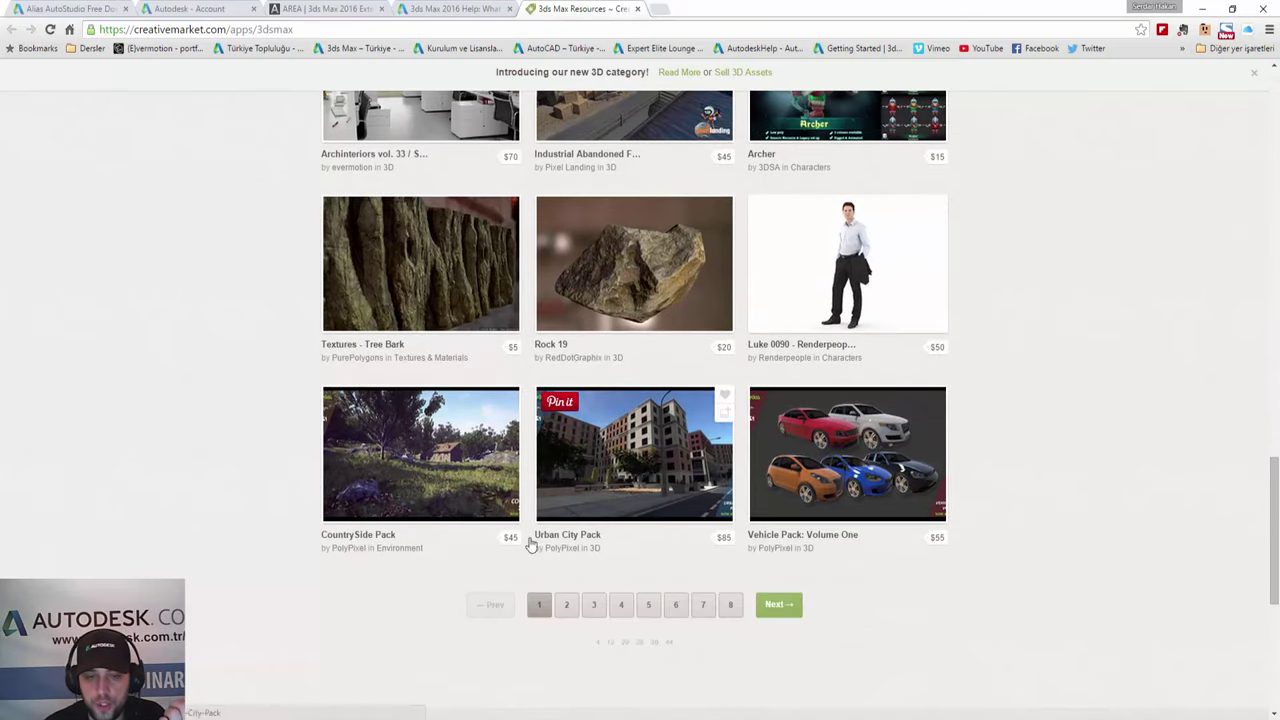
# Scroll up and down through the Popular 3ds Max Assets grid to review the offerings
pyautogui.scroll(1, 365, 453)
pyautogui.scroll(4, 365, 453)
pyautogui.scroll(3, 365, 453)
pyautogui.scroll(2, 365, 453)
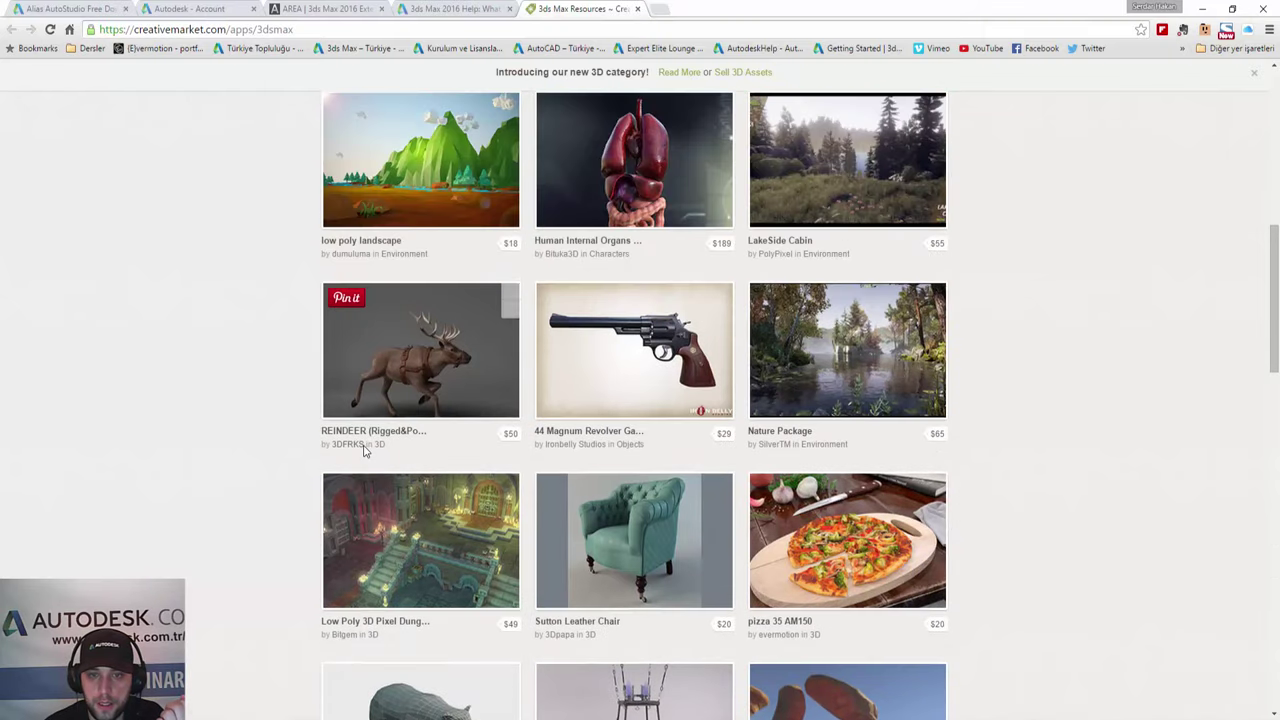
pyautogui.scroll(4, 397, 498)
pyautogui.scroll(3, 382, 457)
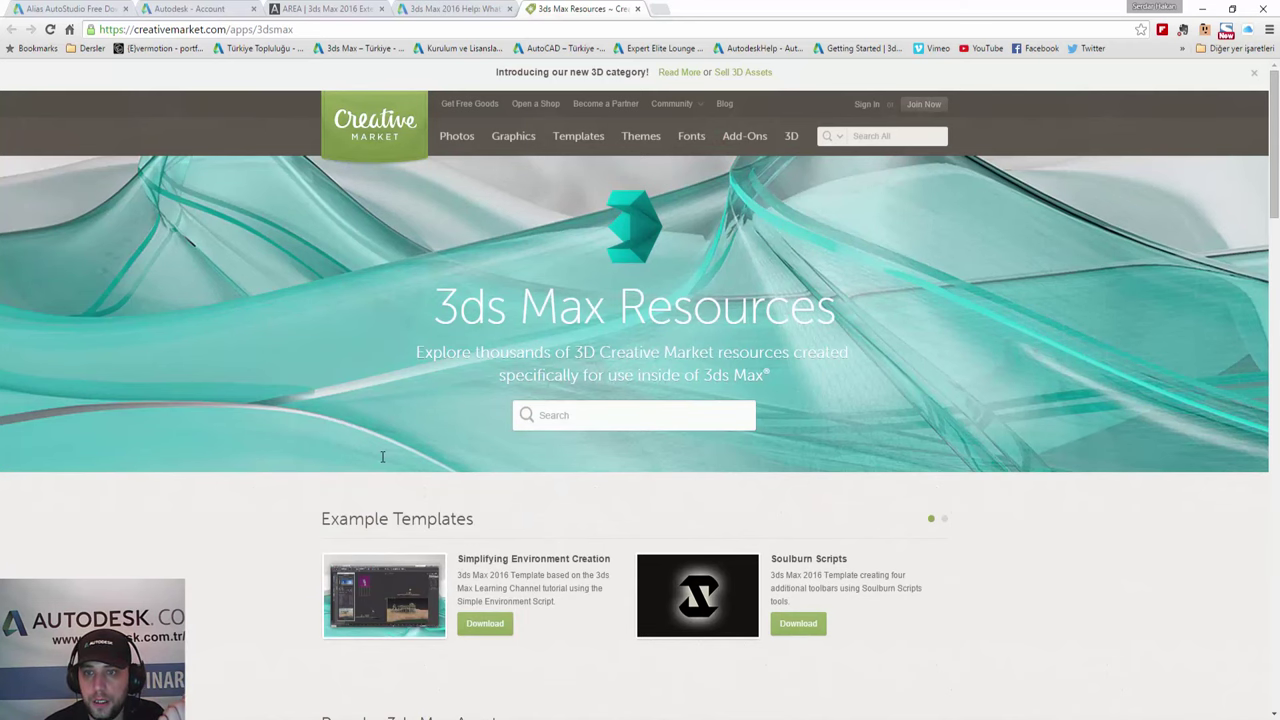
pyautogui.scroll(-1, 382, 457)
pyautogui.scroll(-5, 381, 455)
pyautogui.scroll(-3, 382, 463)
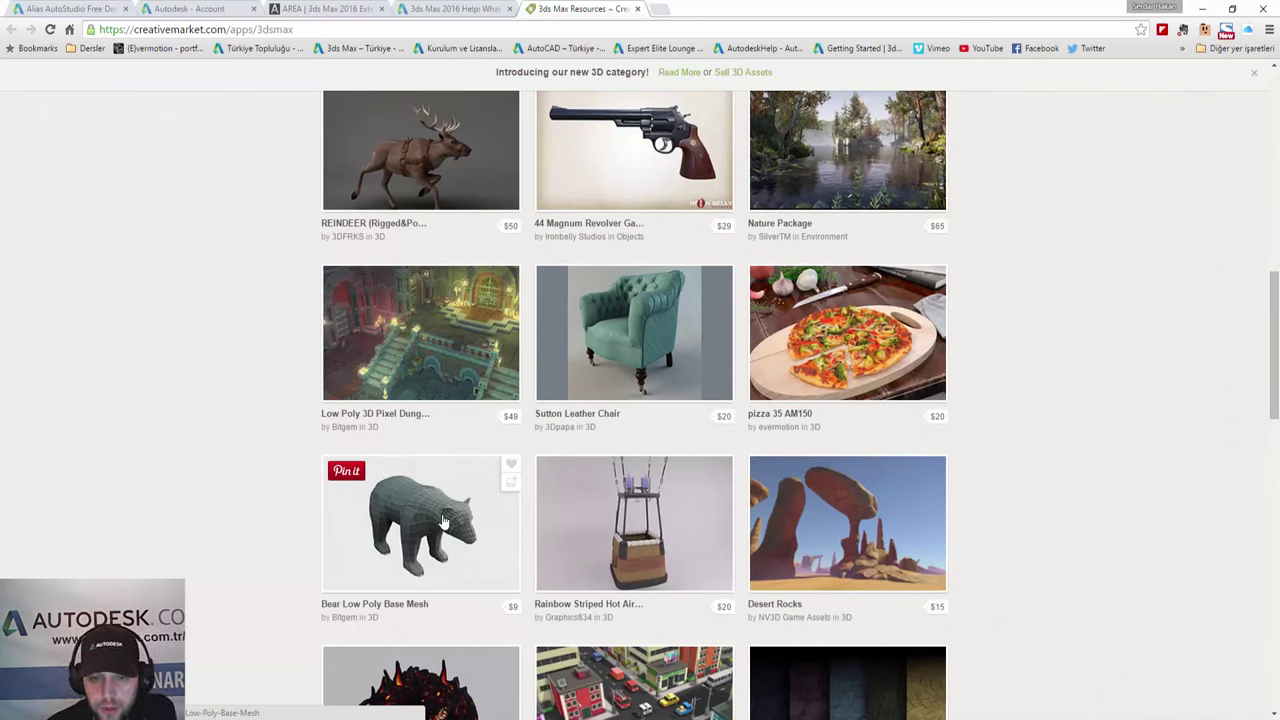
pyautogui.moveTo(634, 523)
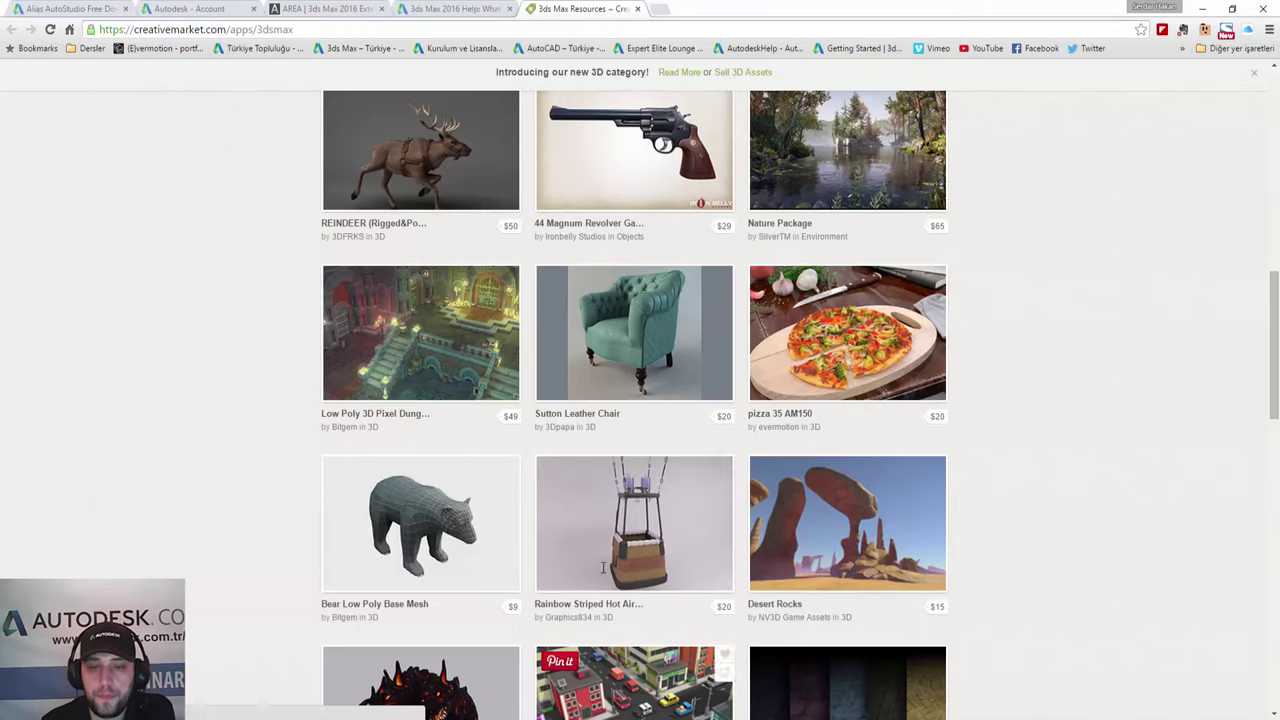
pyautogui.scroll(-2, 603, 548)
pyautogui.scroll(-2, 603, 548)
pyautogui.scroll(-1, 603, 548)
pyautogui.scroll(-2, 603, 548)
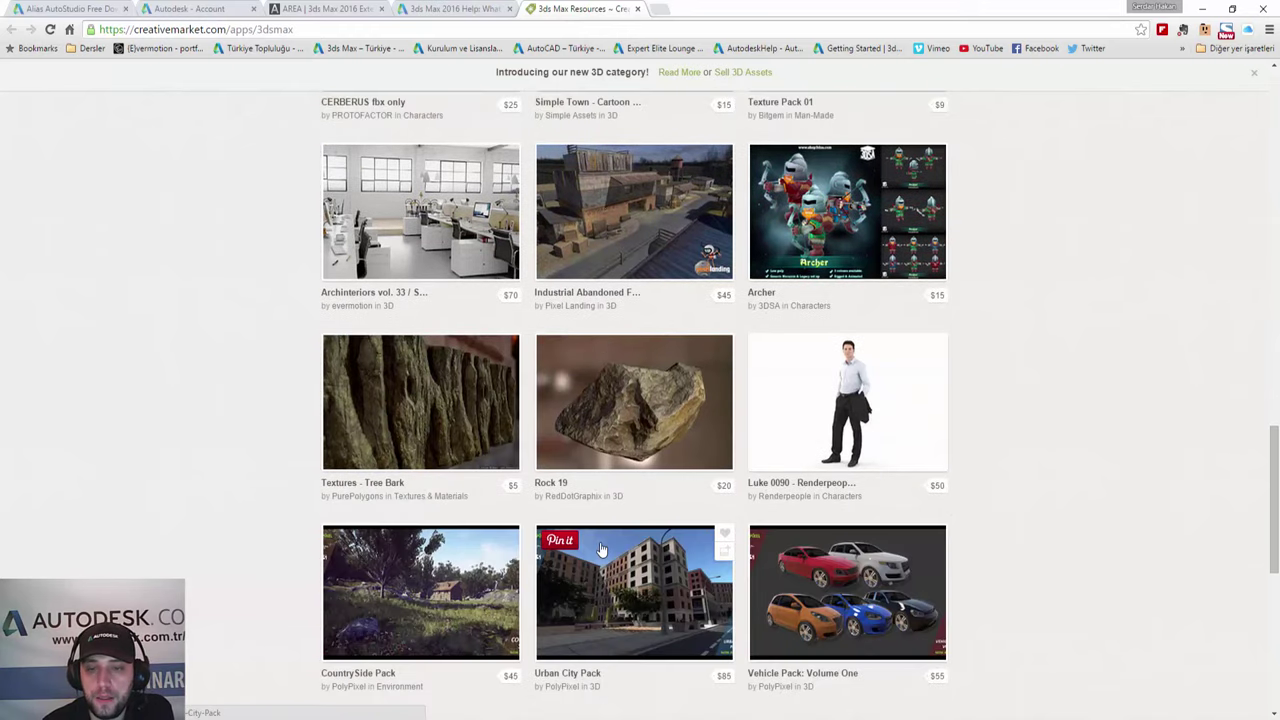
pyautogui.scroll(-3, 602, 548)
pyautogui.scroll(-2, 601, 548)
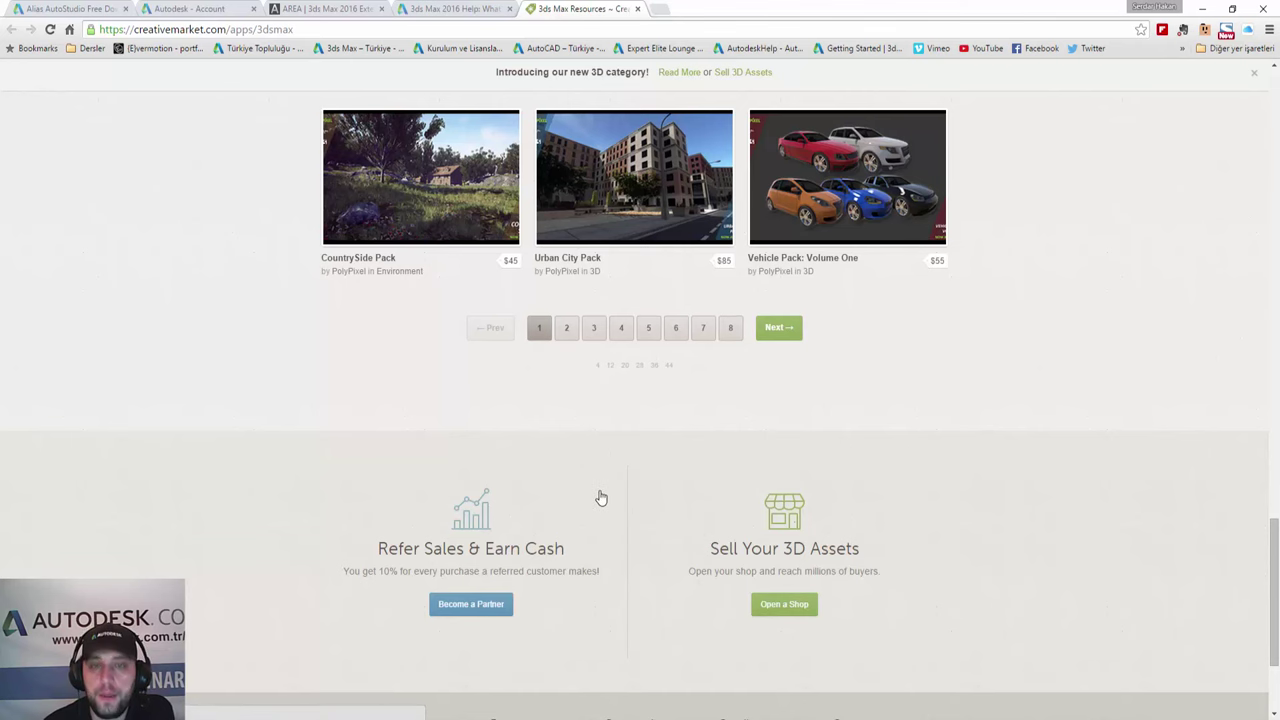
pyautogui.scroll(3, 621, 346)
pyautogui.scroll(4, 620, 344)
pyautogui.scroll(5, 618, 342)
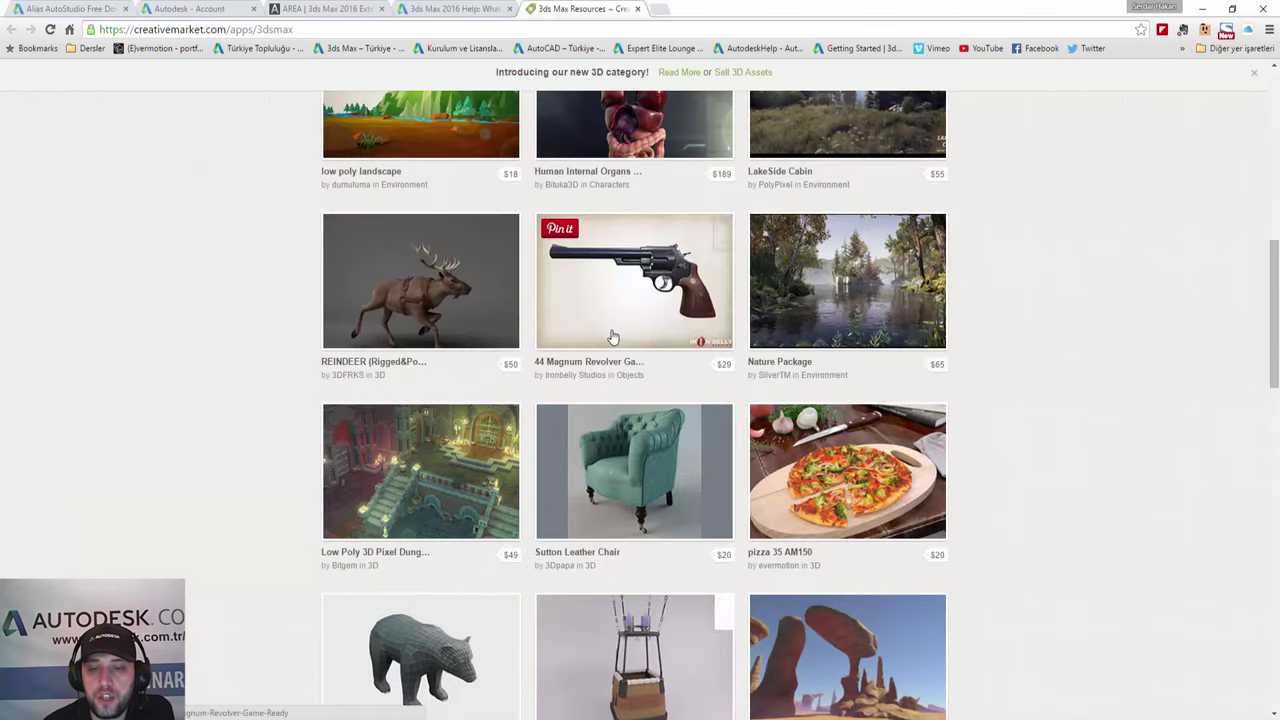
pyautogui.scroll(3, 613, 337)
pyautogui.scroll(5, 613, 337)
pyautogui.scroll(1, 613, 336)
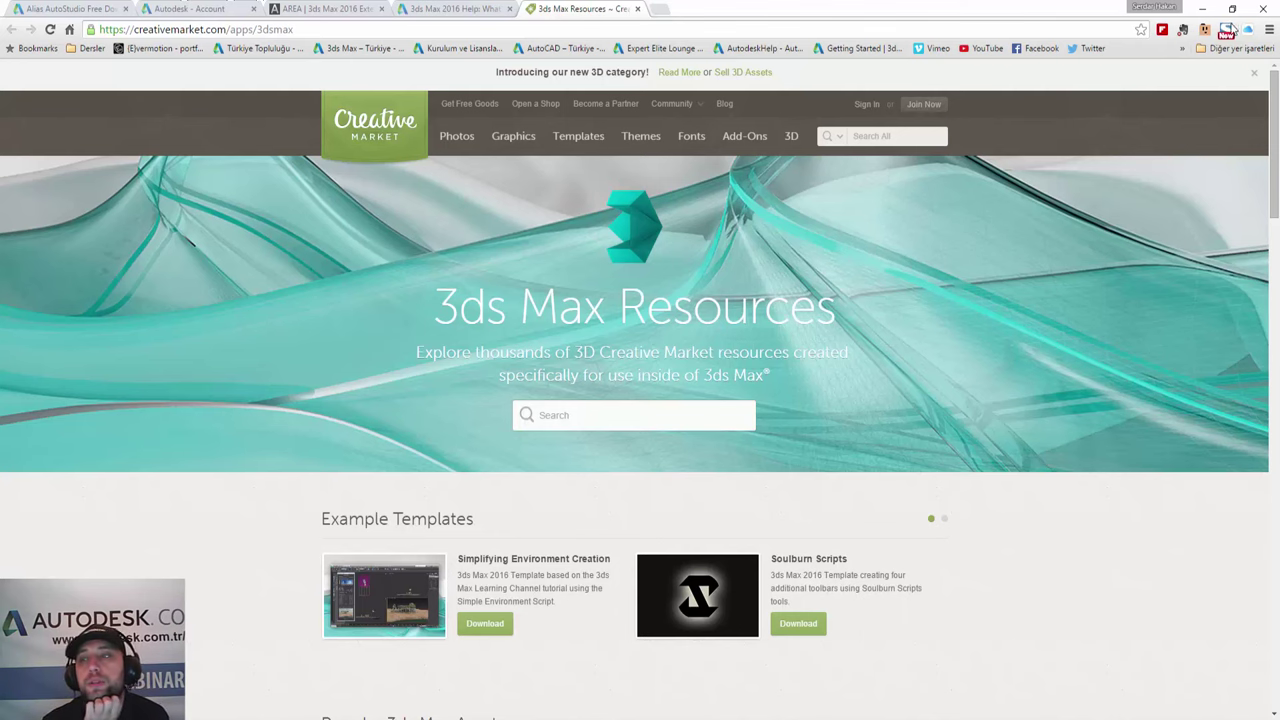
# Close the Creative Market browser window to return to 3ds Max
pyautogui.click(1202, 8)
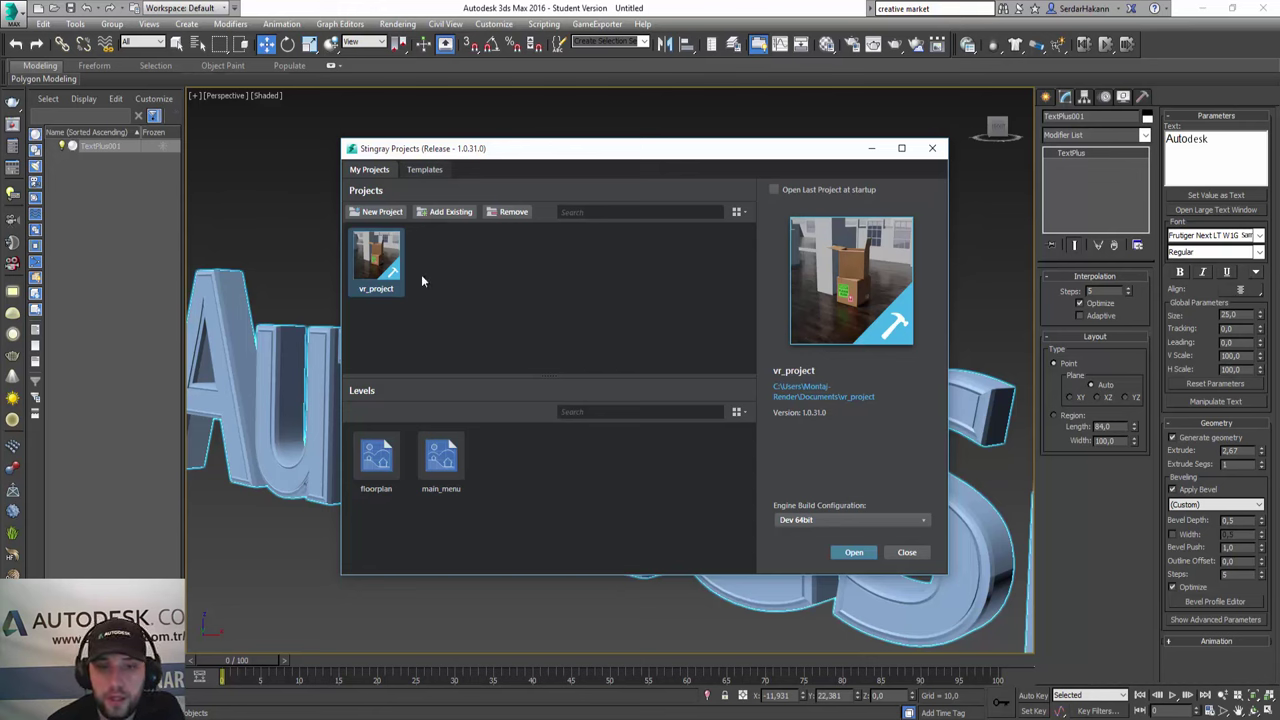
# Browse the Stingray Templates, switch back to My Projects, then close the Projects window
pyautogui.click(424, 170)
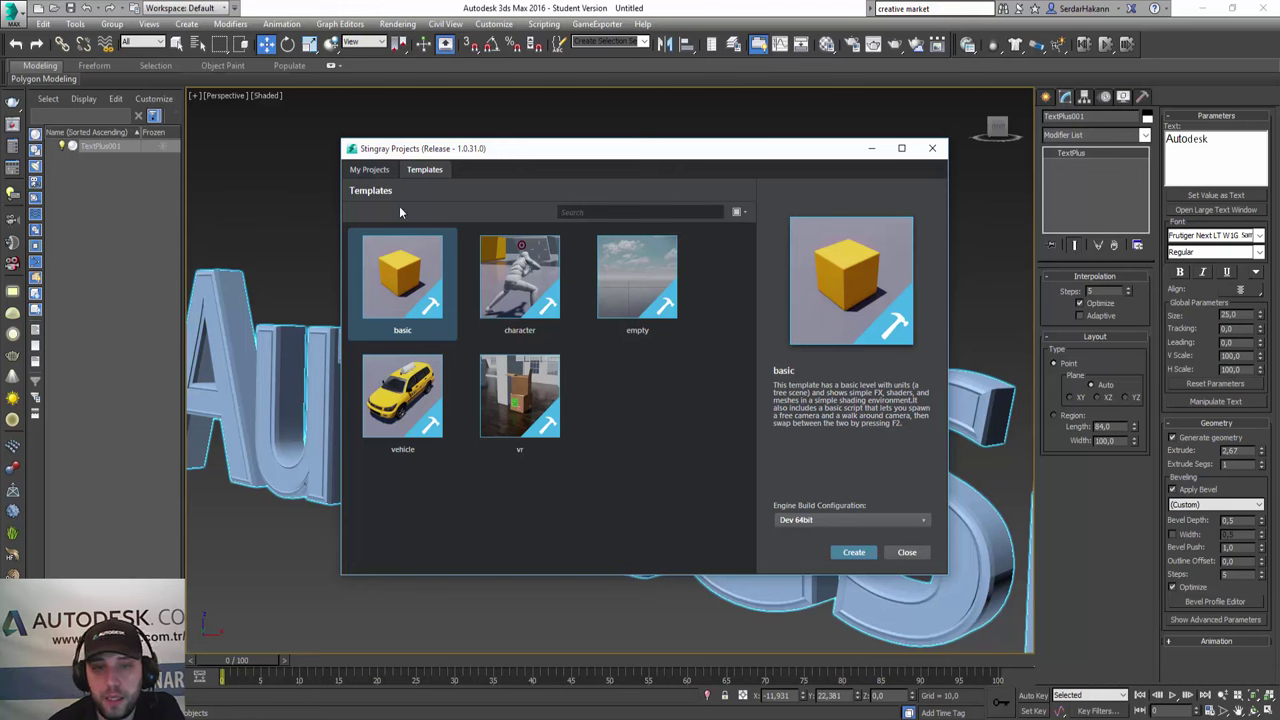
pyautogui.click(377, 176)
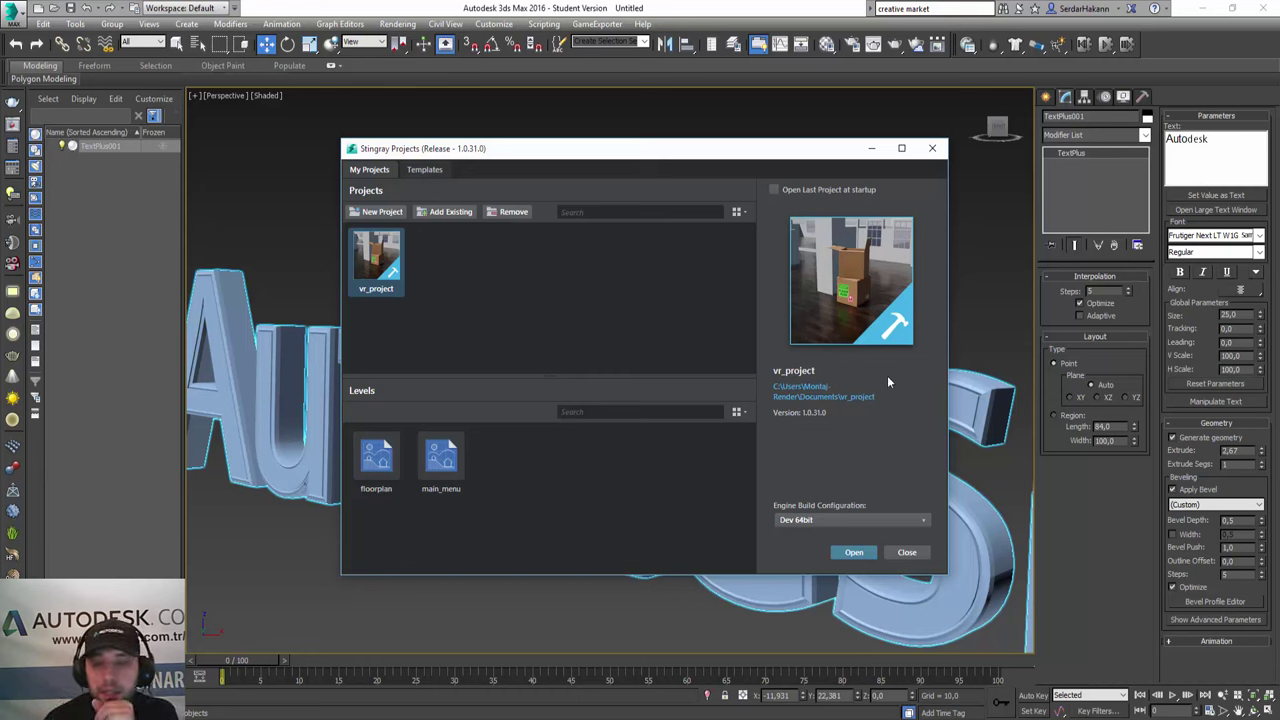
pyautogui.click(906, 552)
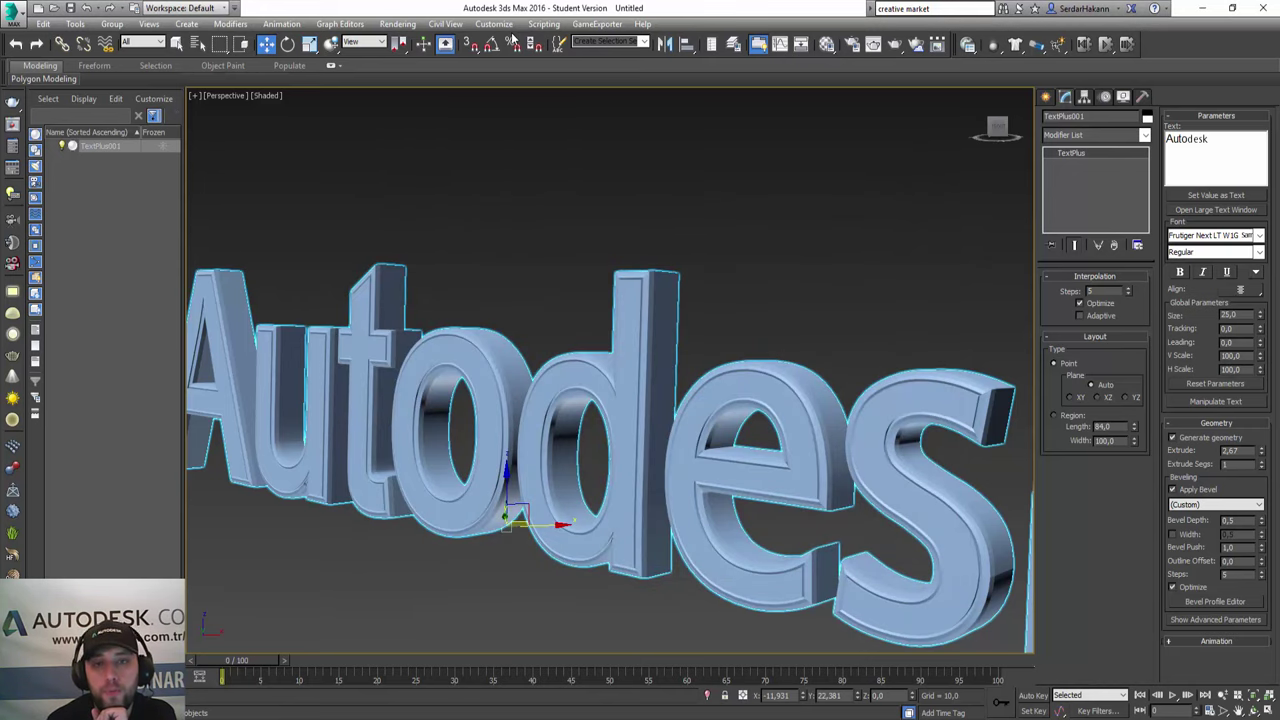
# Open the Game Exporter, move it left, review its Animation Clips tab, then close it
pyautogui.click(600, 24)
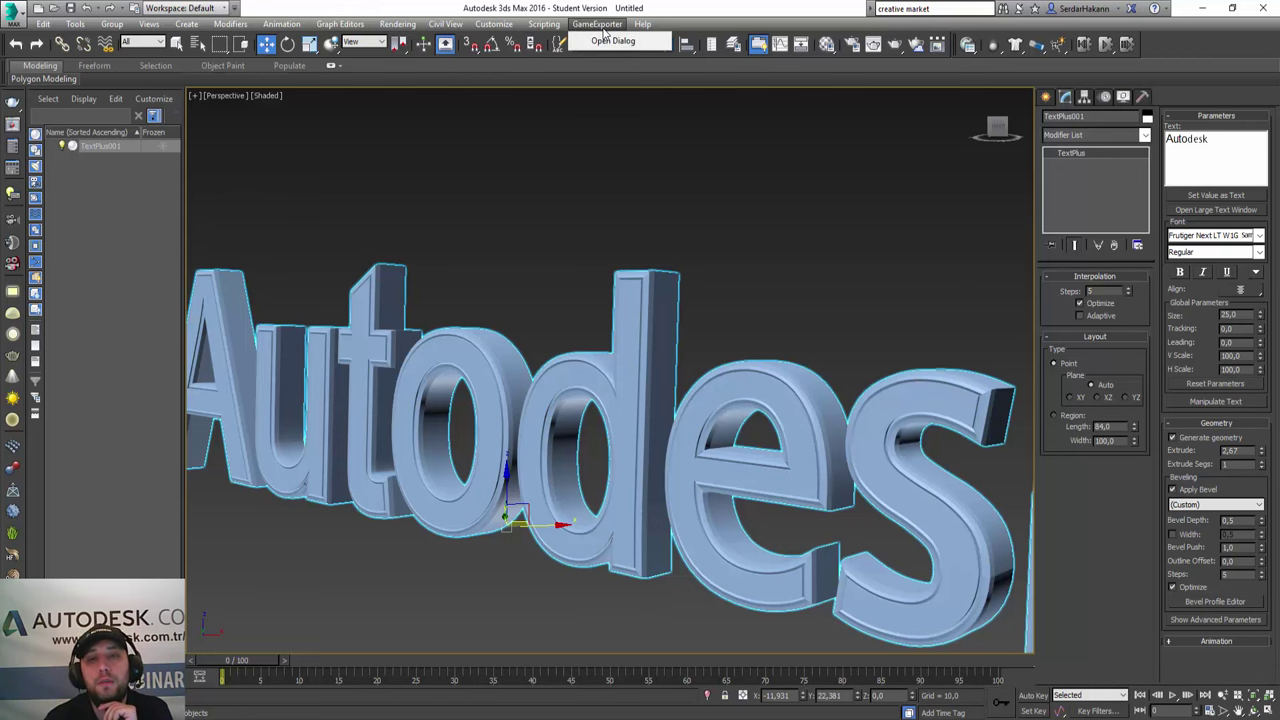
pyautogui.click(605, 43)
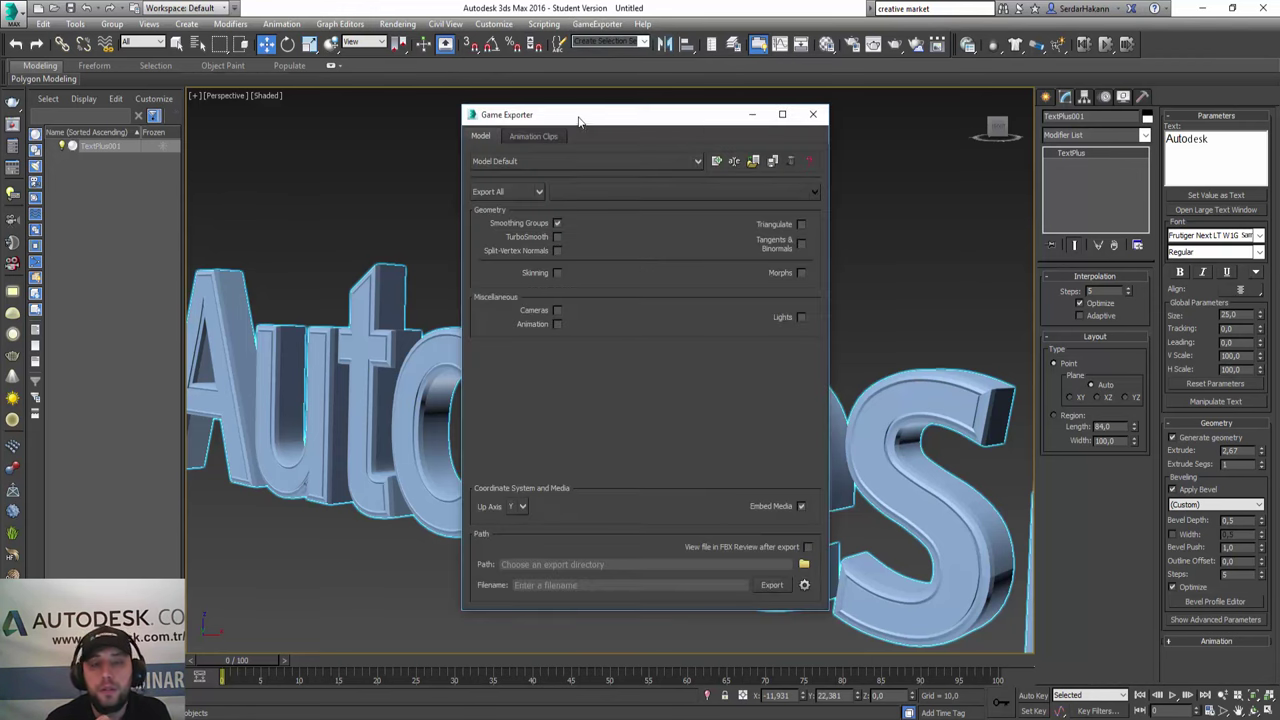
pyautogui.moveTo(578, 119); pyautogui.dragTo(438, 124)
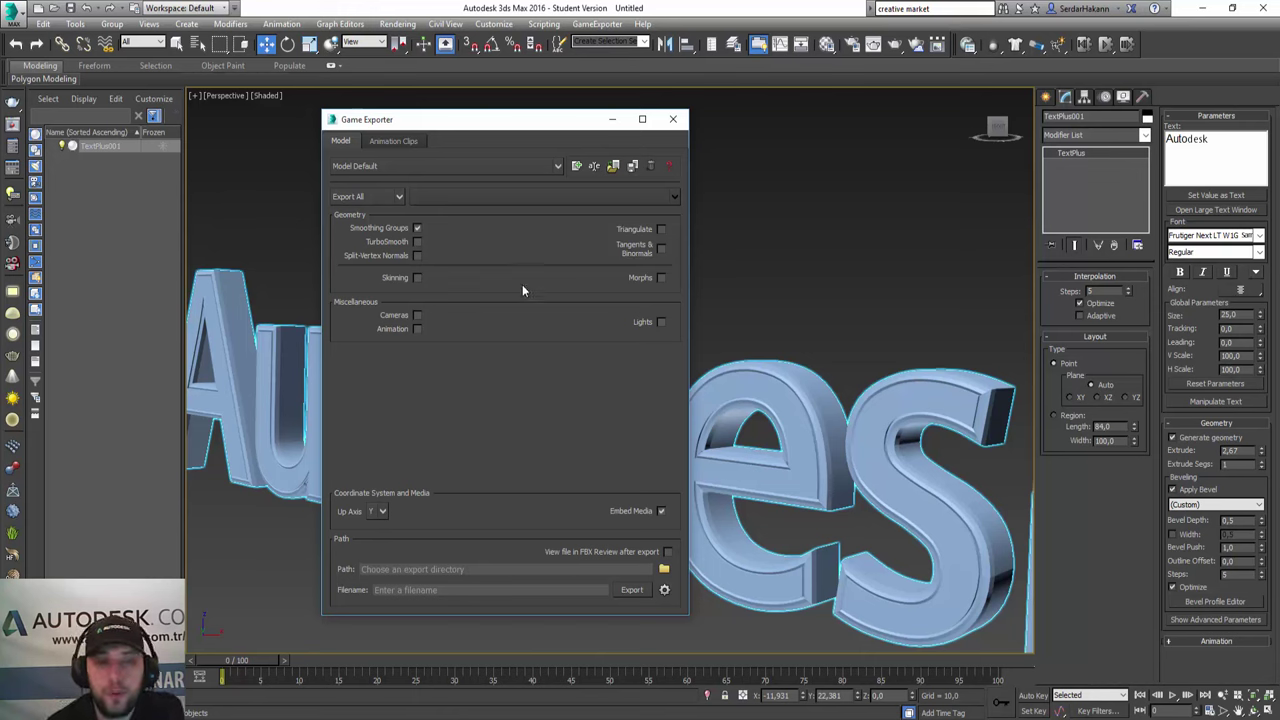
pyautogui.click(404, 139)
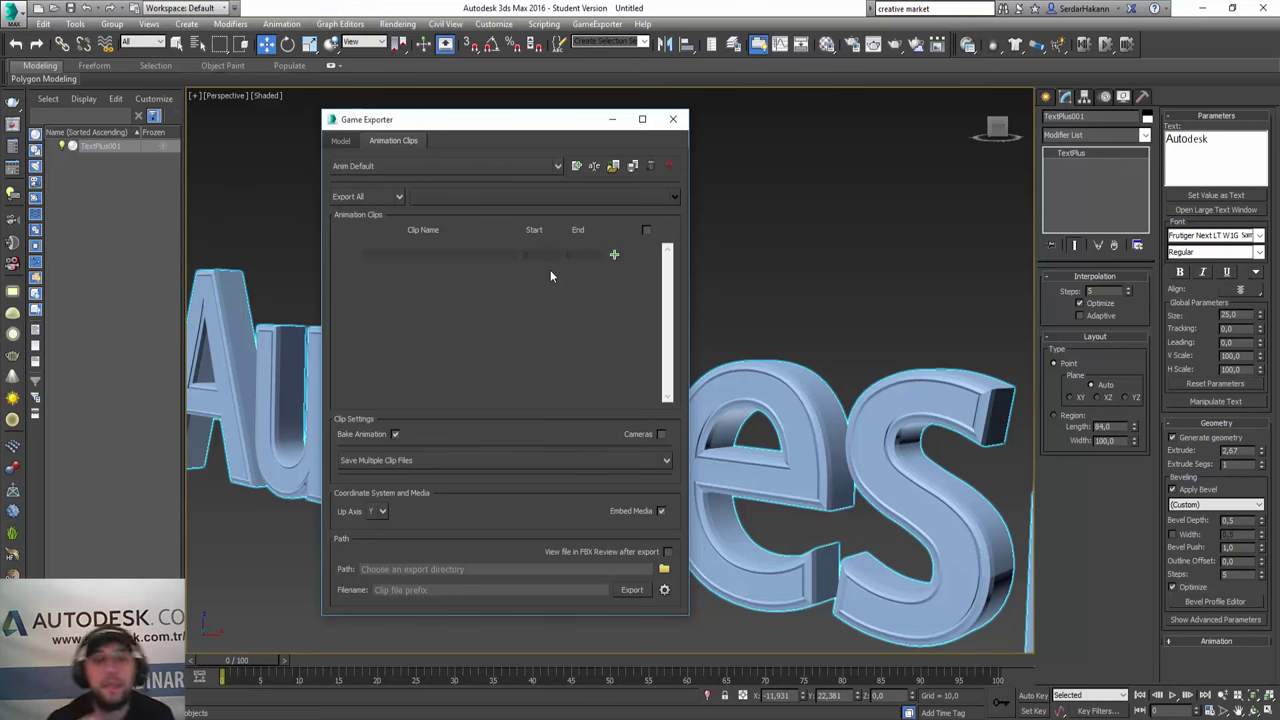
pyautogui.click(672, 119)
# Show the Max Creation Graph commands in the Scripting menu
pyautogui.click(540, 23)
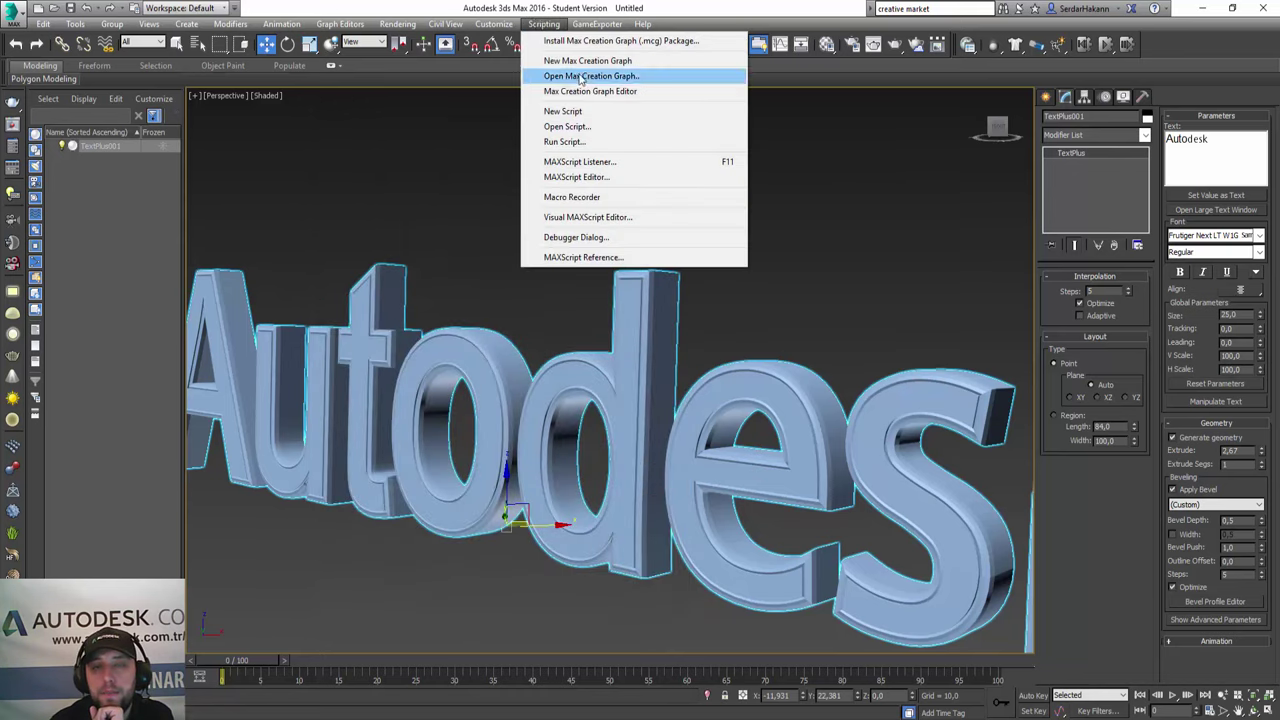